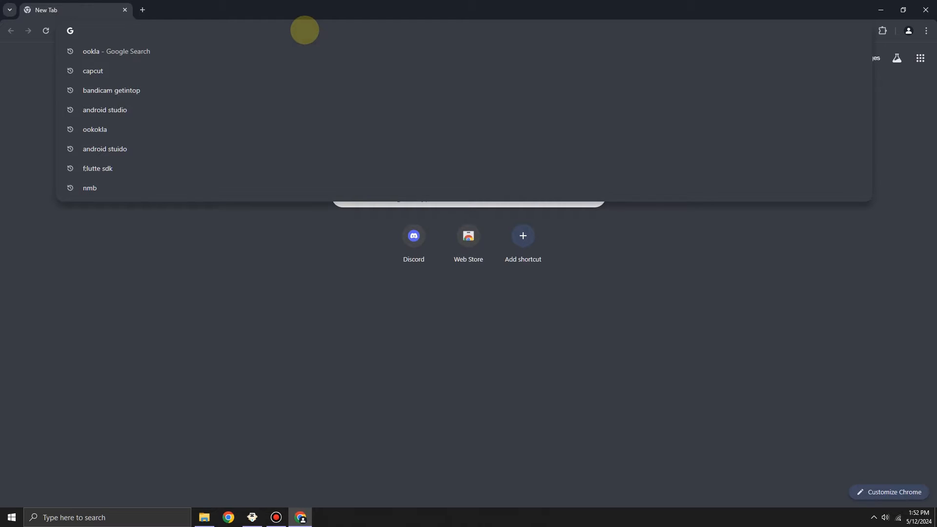
Search the web for Android Studio and open its official download page on developer.android.com
text(android s)
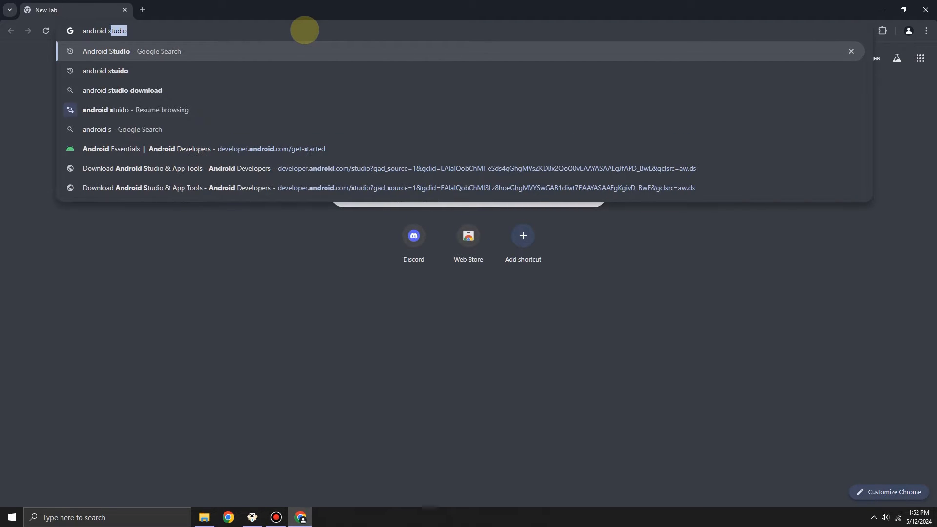
key(Return)
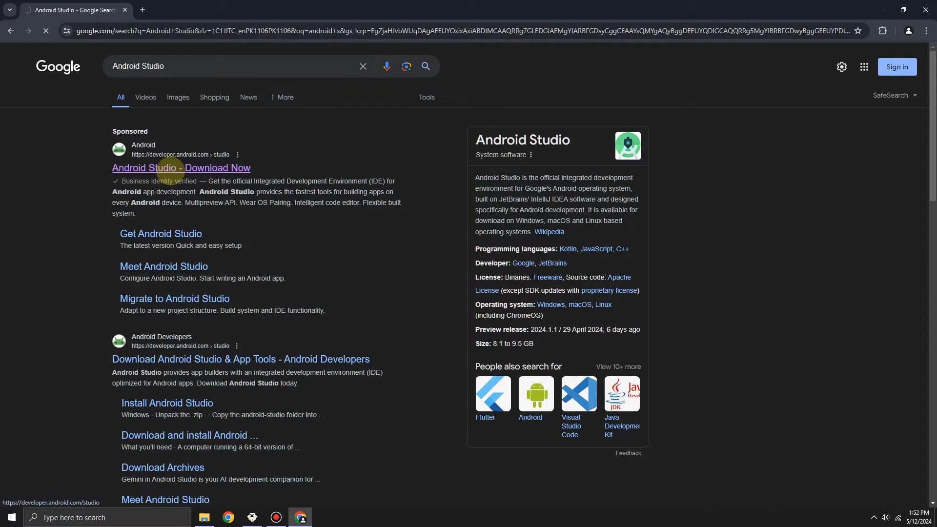
click(168, 166)
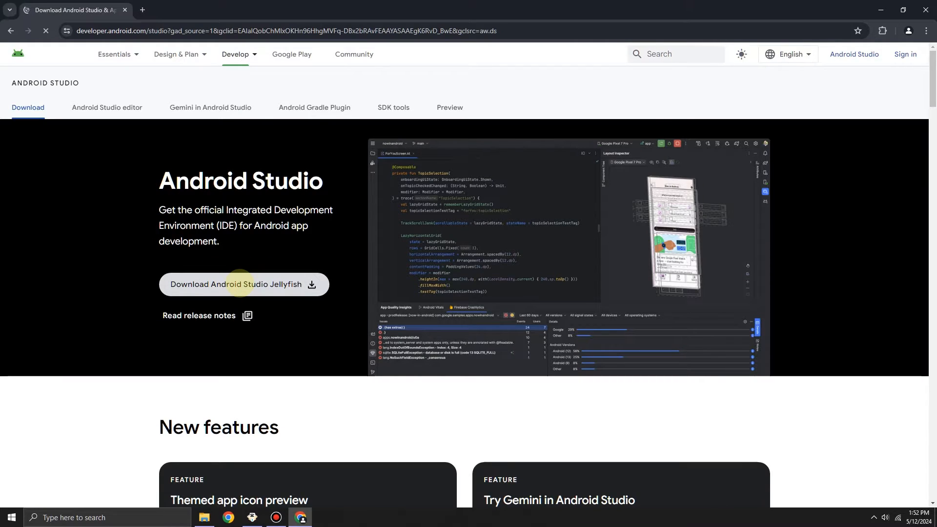
Accept the licence terms and request the Android Studio Jellyfish 2023.3.1 download for Windows, dismissing the download manager's dialog
click(239, 284)
scroll(249, 290, down, 20)
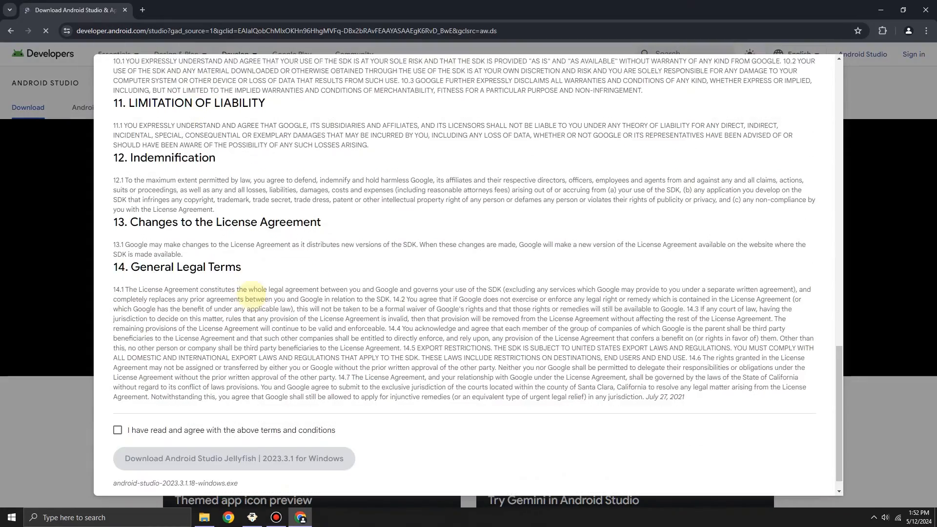
scroll(252, 291, down, 1)
click(118, 410)
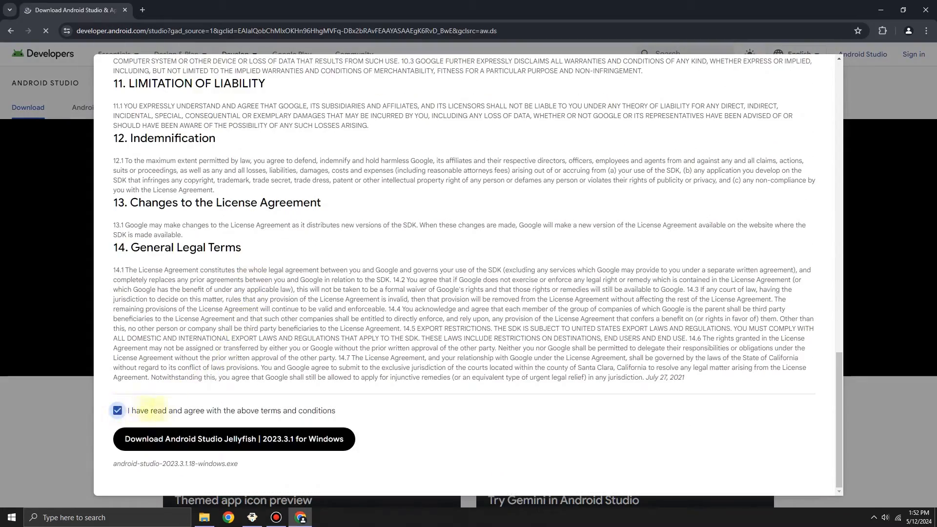
click(241, 439)
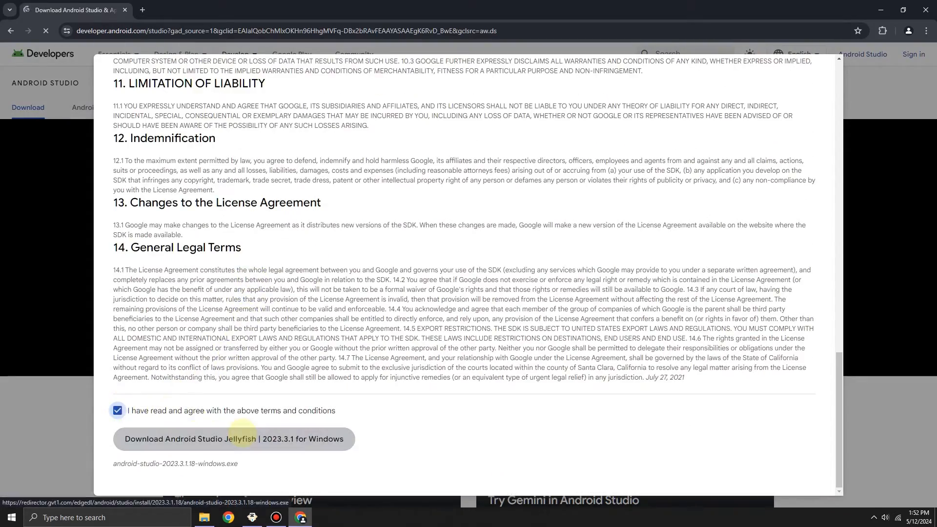
click(249, 439)
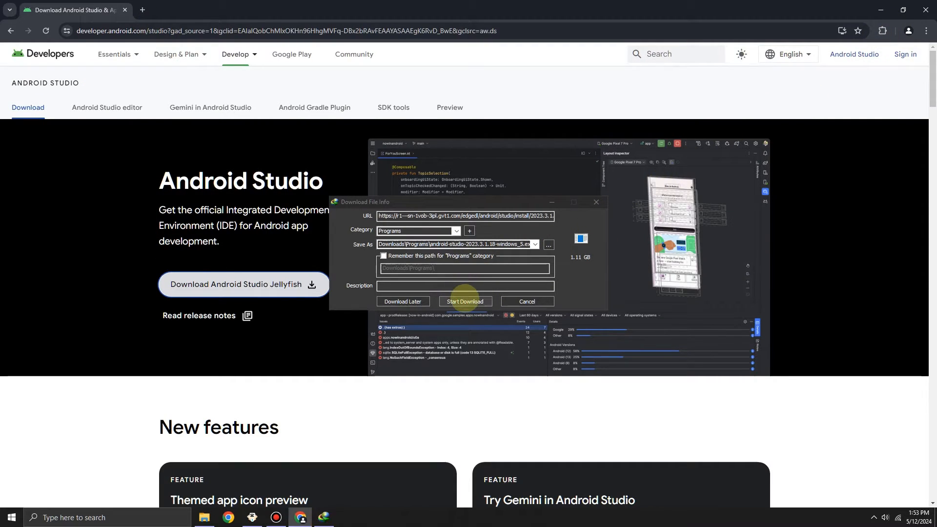
click(596, 202)
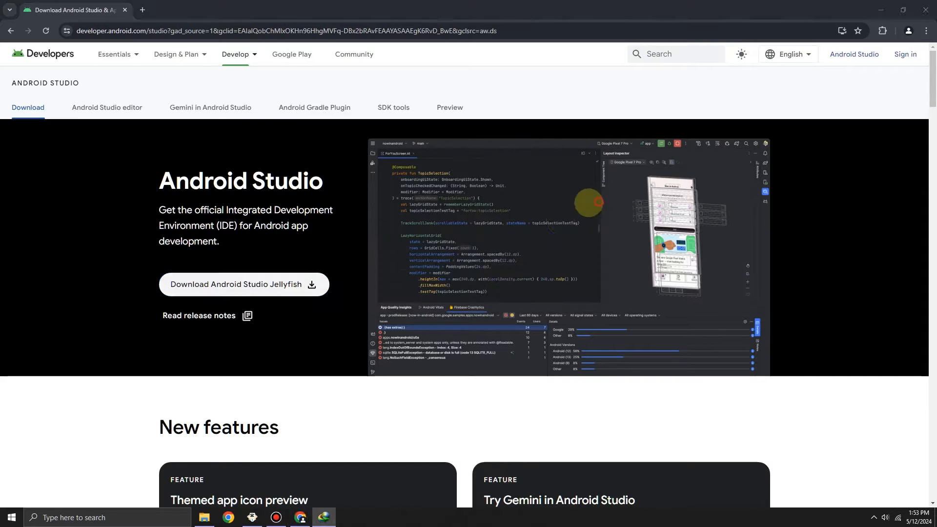
Switch to File Explorer and locate the android-studio-2023.3.1.18-windows installer in the Compressed downloads folder
click(205, 517)
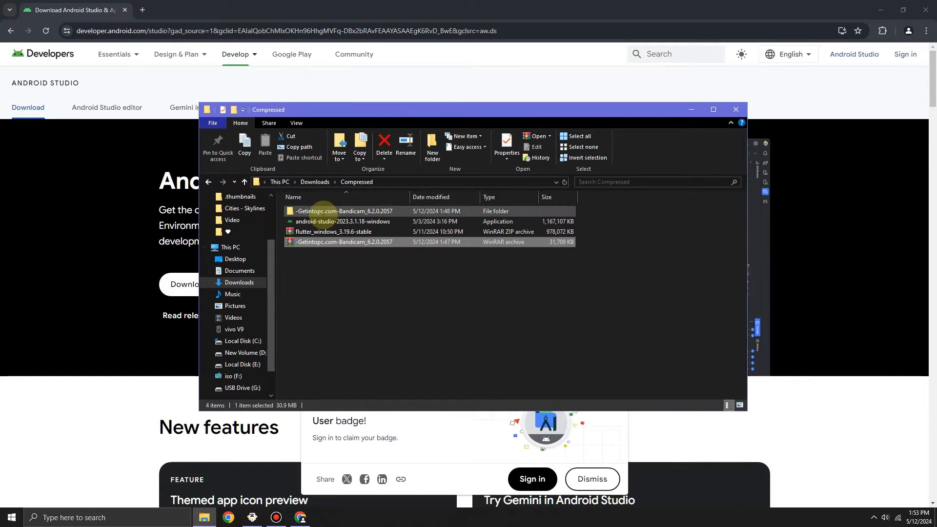
click(322, 221)
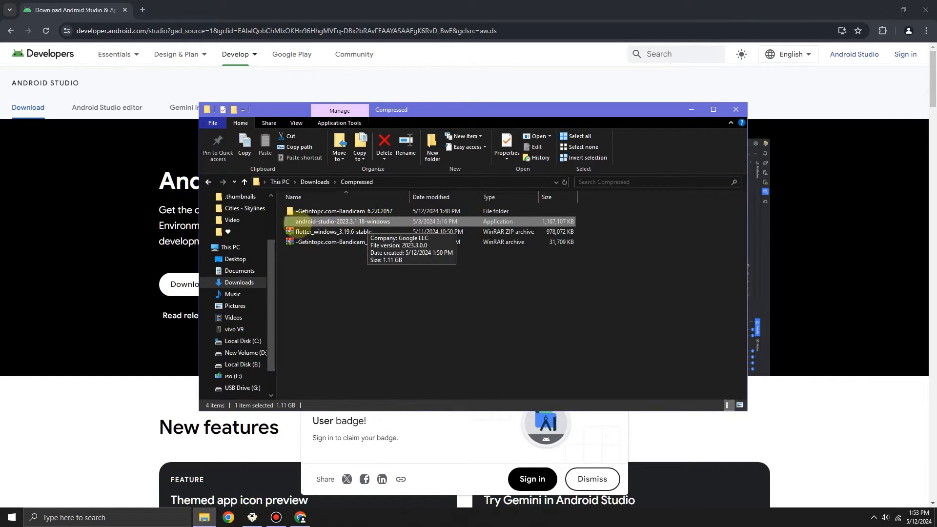
Switch to Chrome, search for "flutter sdk" in a new tab, and open the Download Flutter SDK result
click(138, 9)
click(142, 10)
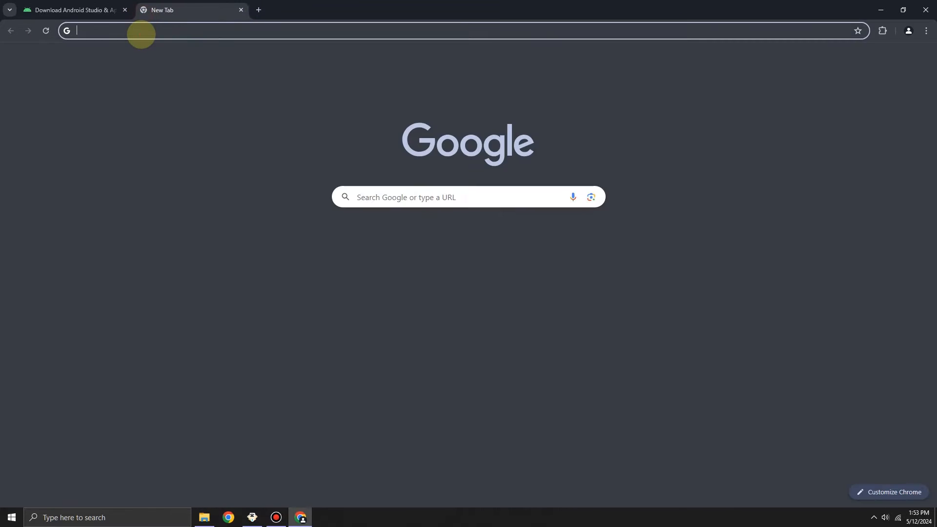
click(140, 30)
text(flutter sdk)
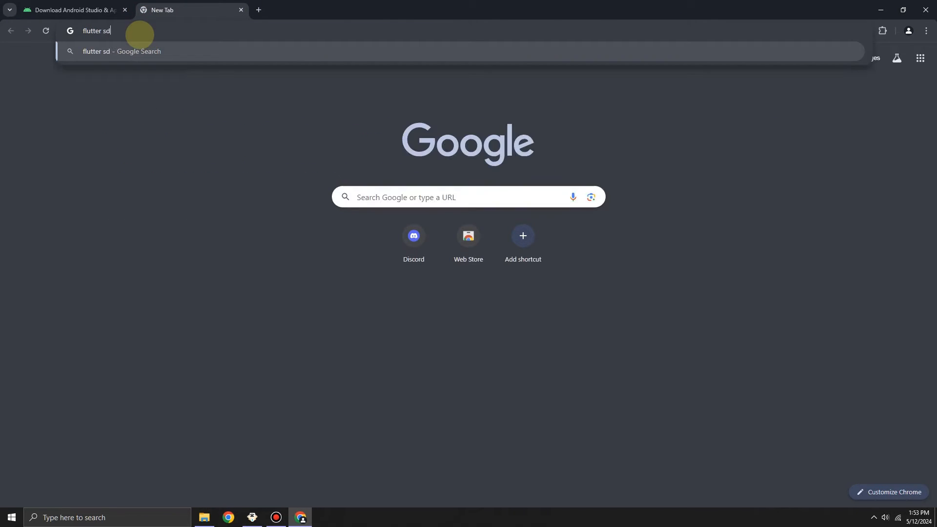
key(Return)
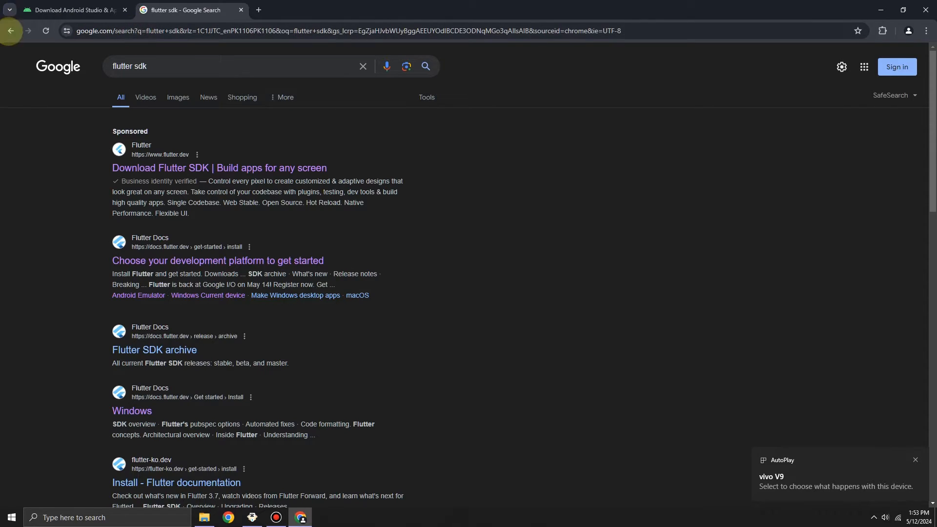
click(197, 168)
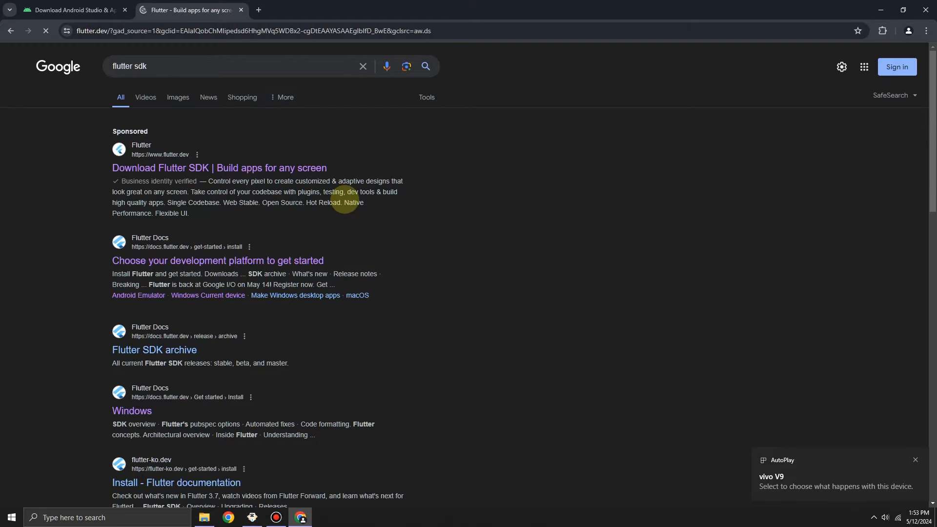
Open Flutter's install guide for Android apps on Windows and go to the Install the Flutter SDK section
scroll(364, 304, down, 5)
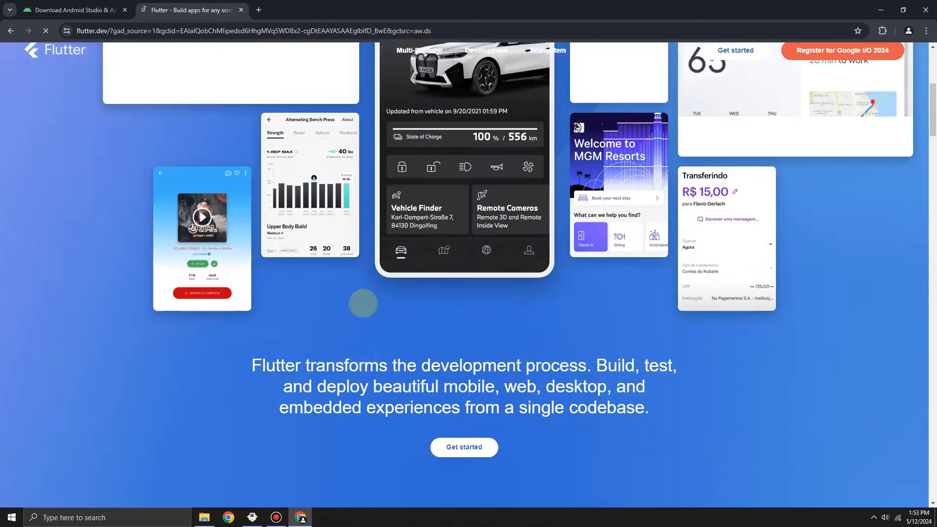
scroll(364, 304, down, 4)
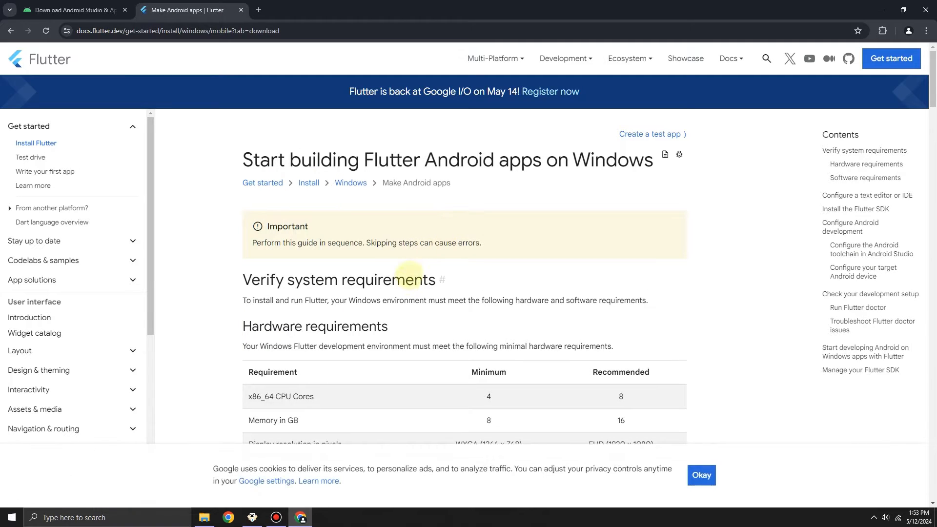
scroll(405, 280, down, 5)
scroll(405, 283, down, 13)
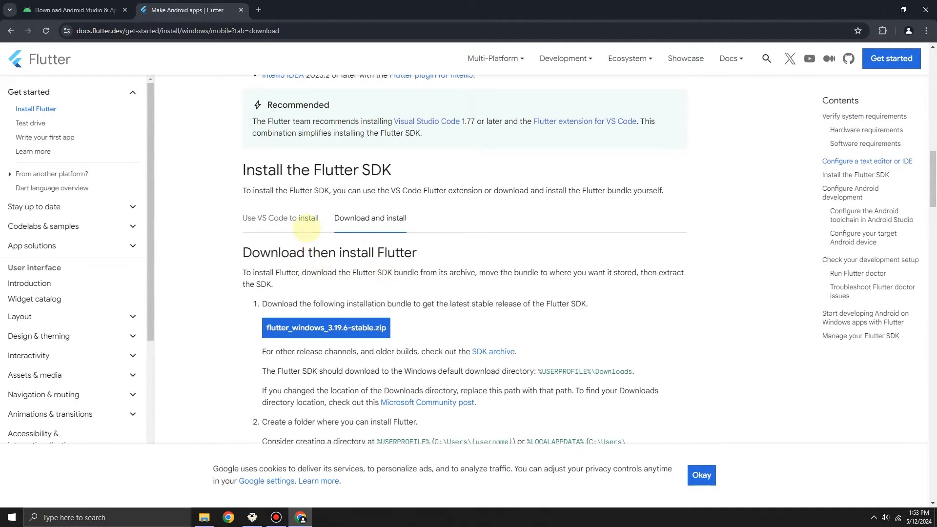
Request the flutter_windows_3.19.6-stable.zip bundle under the Download and install option and dismiss the duplicate download dialog
click(288, 217)
click(359, 217)
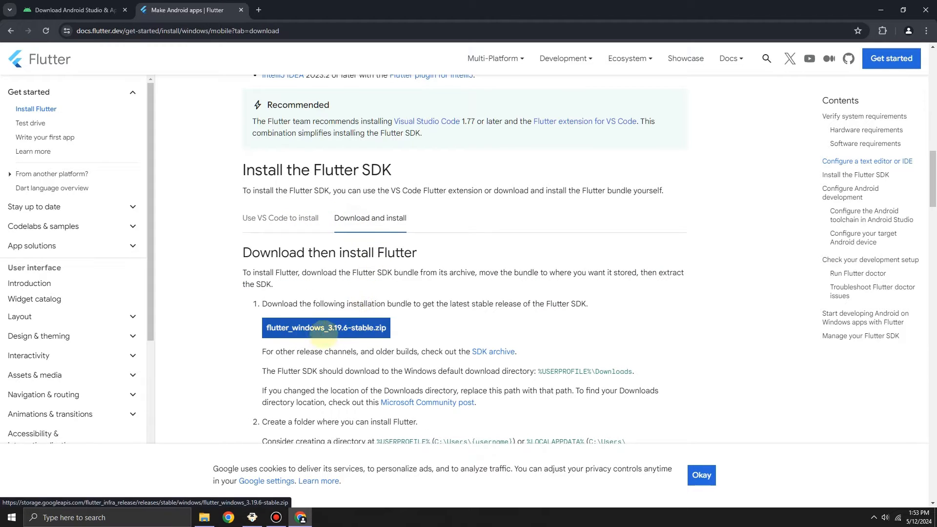
click(338, 326)
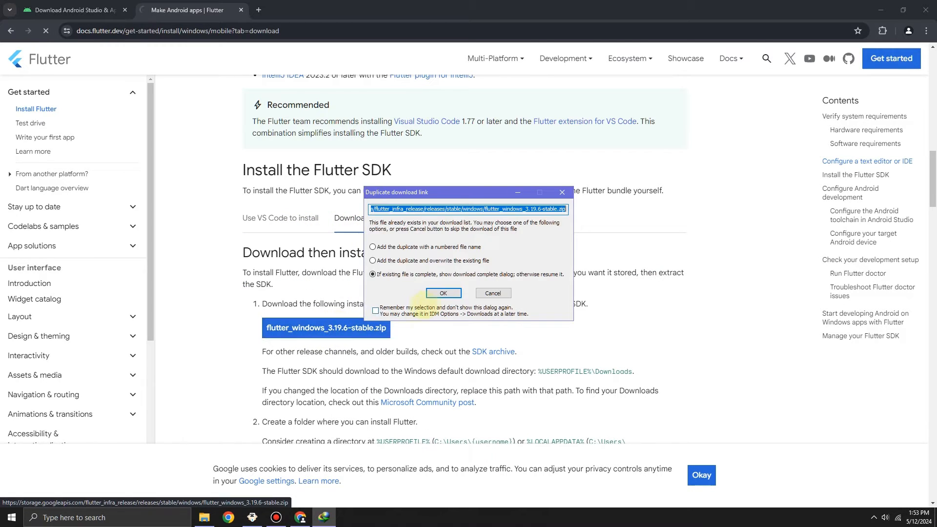
click(443, 293)
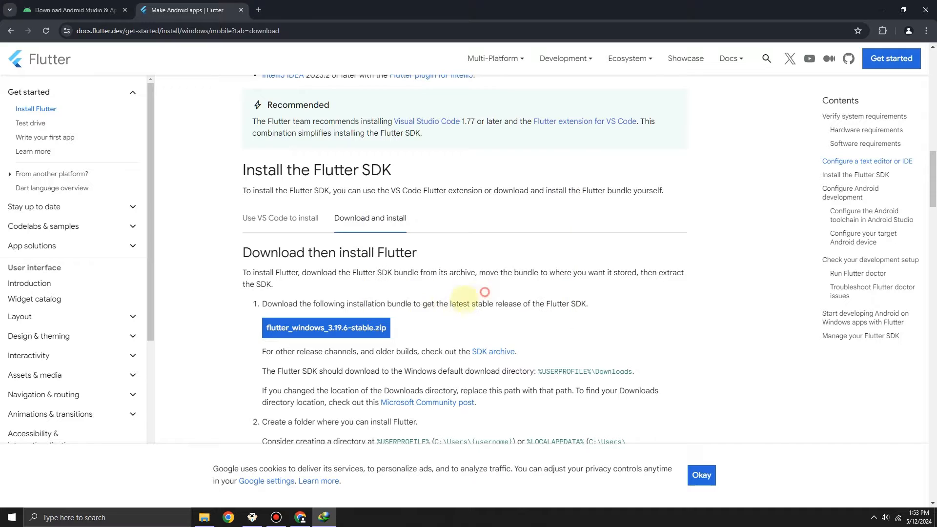
Locate the flutter_windows_3.19.6-stable archive in File Explorer's Compressed downloads folder, then minimise the window
click(204, 518)
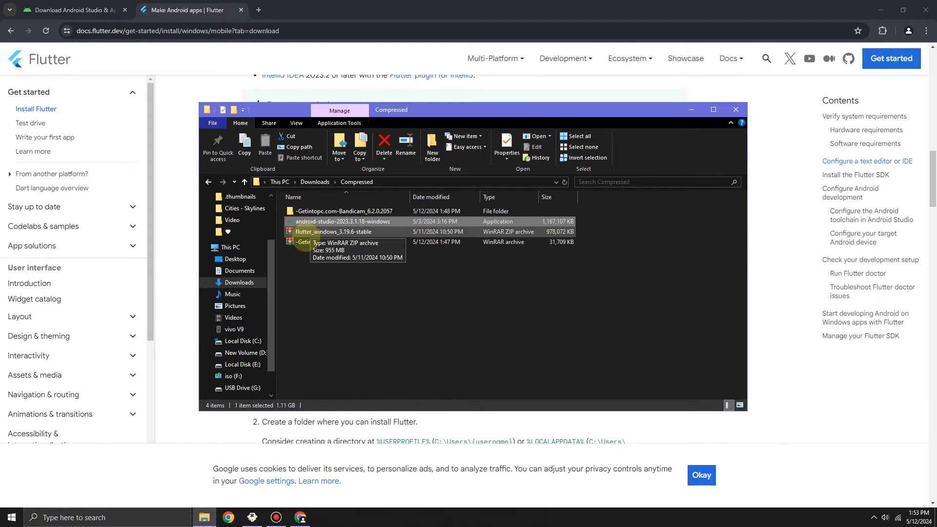
click(328, 232)
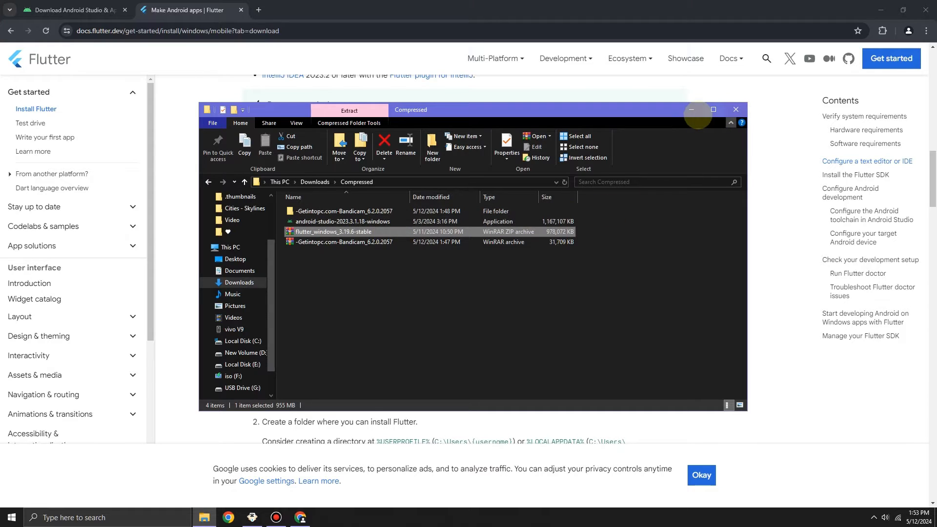
click(691, 110)
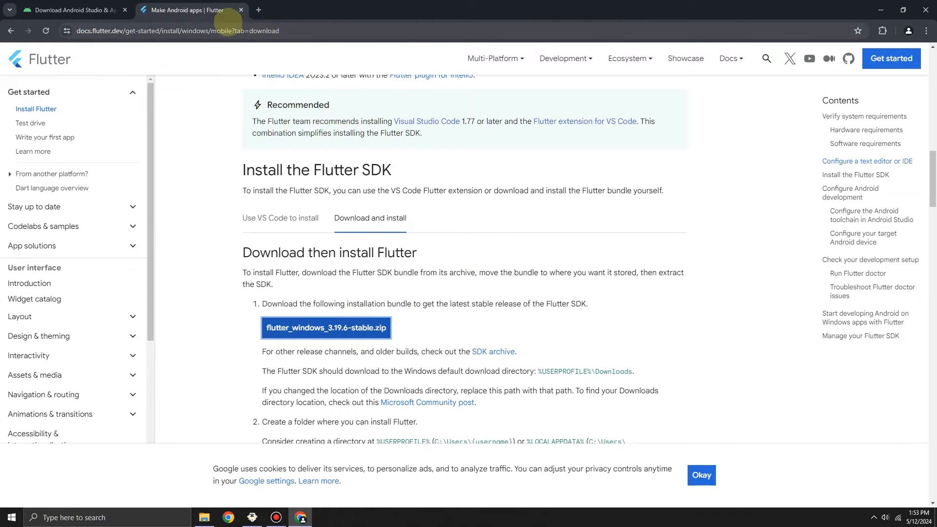
Close the Flutter and Android Studio pages and exit Chrome
click(241, 9)
click(142, 9)
click(122, 10)
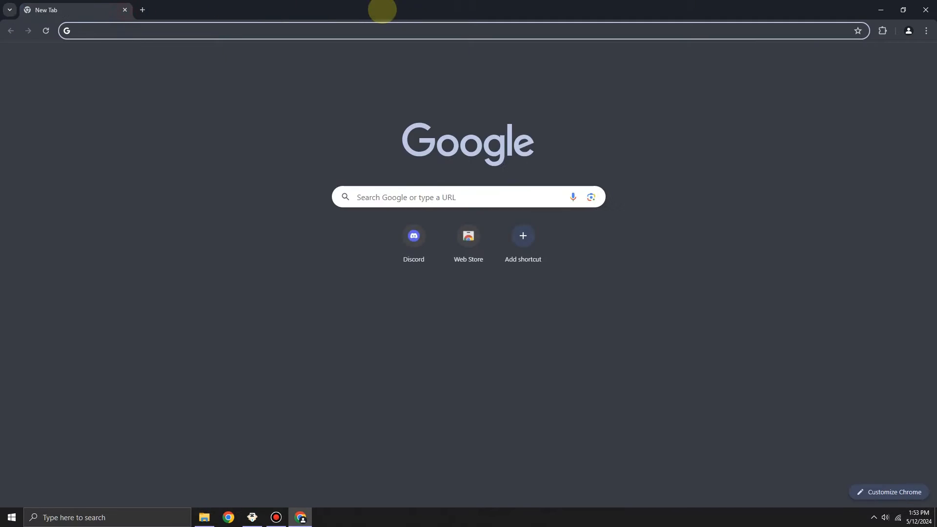
click(926, 10)
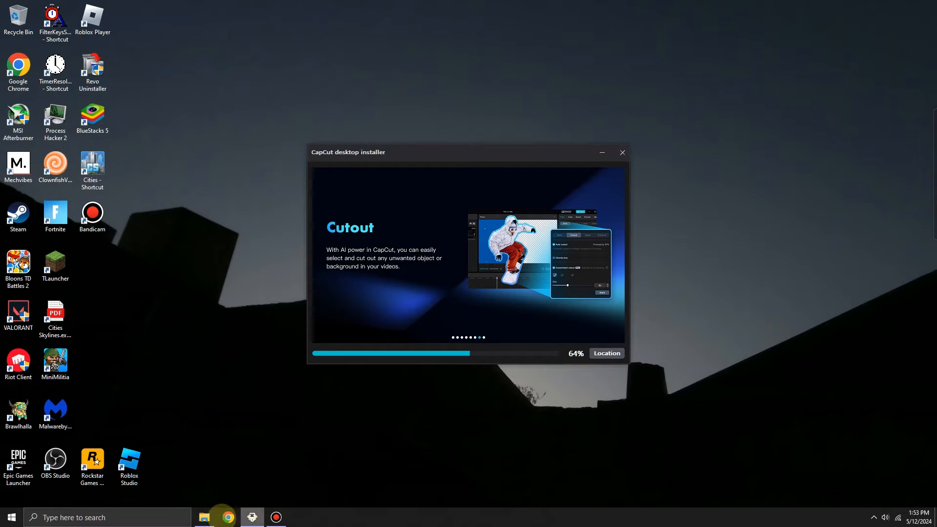
Launch the android-studio-2023.3.1.18-windows installer from the Compressed downloads folder in File Explorer
click(205, 517)
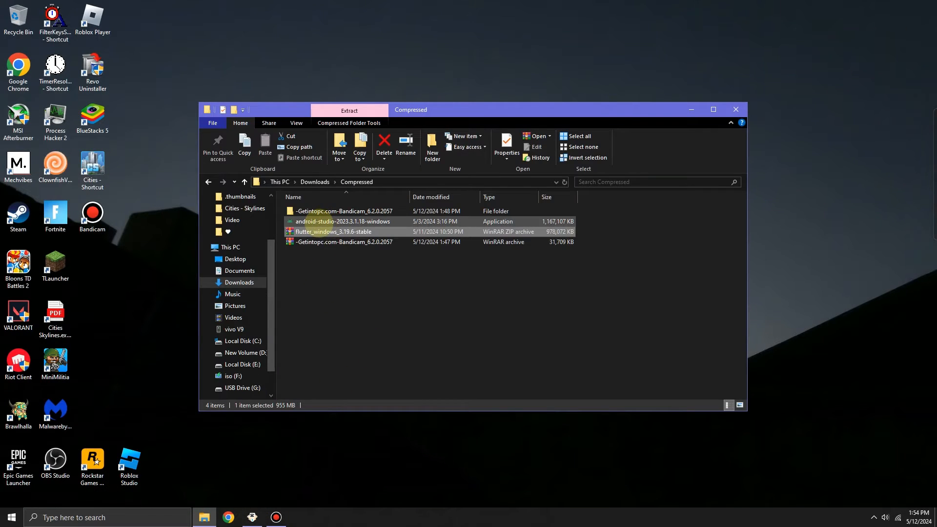
click(307, 222)
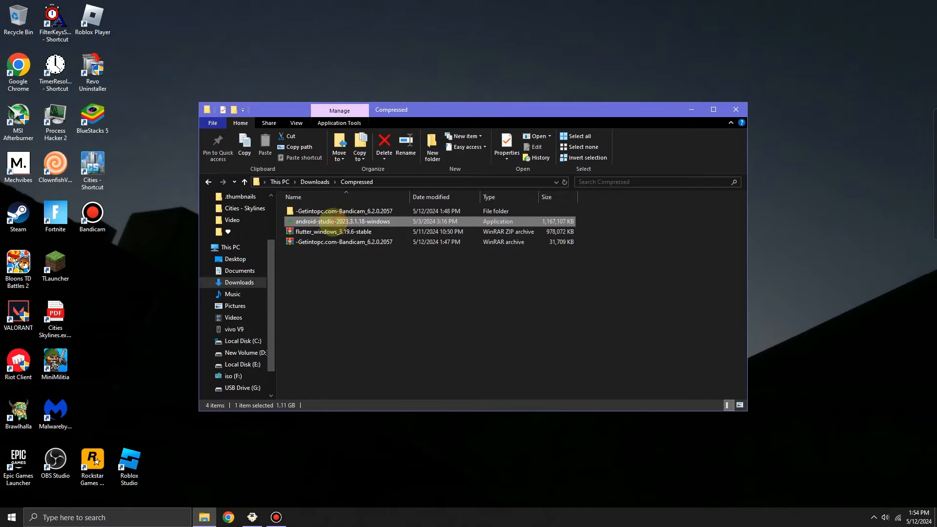
double_click(308, 219)
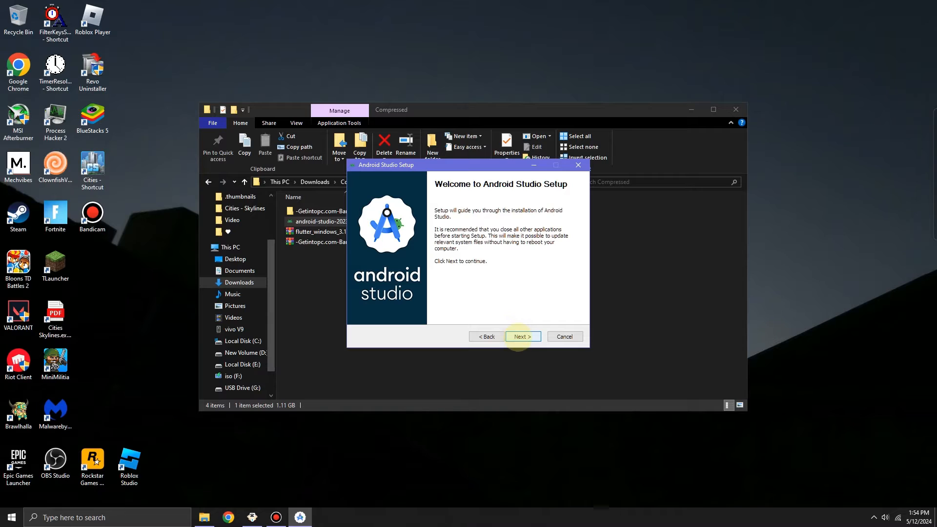
Proceed through the setup's component choice with both Android Studio and Android Virtual Device selected
click(520, 337)
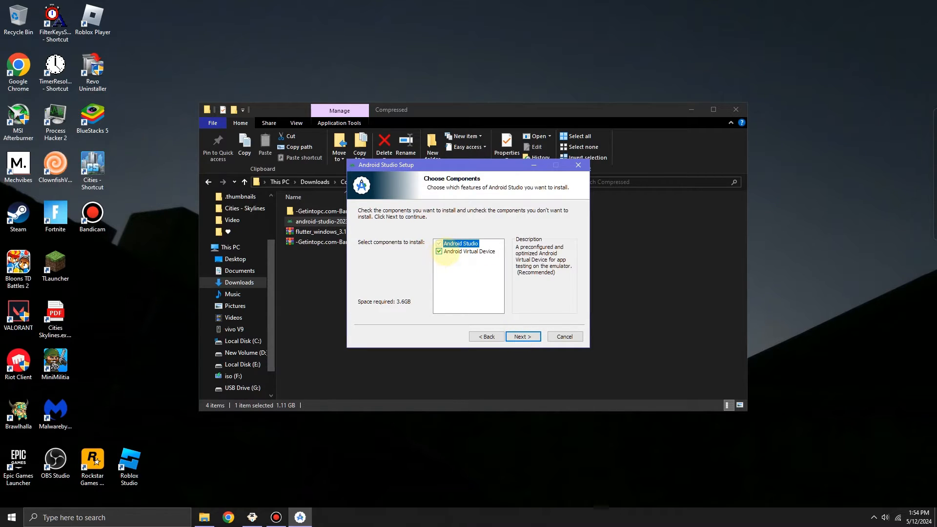
click(439, 251)
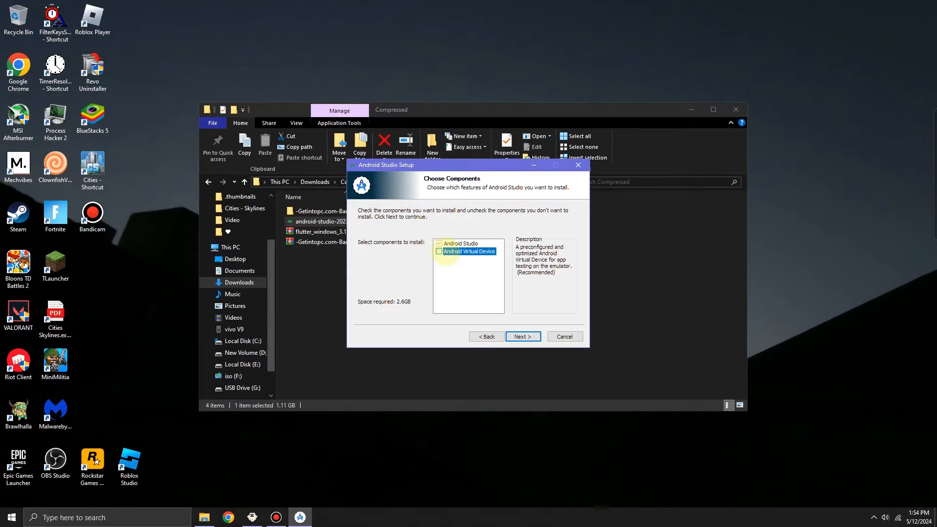
click(439, 252)
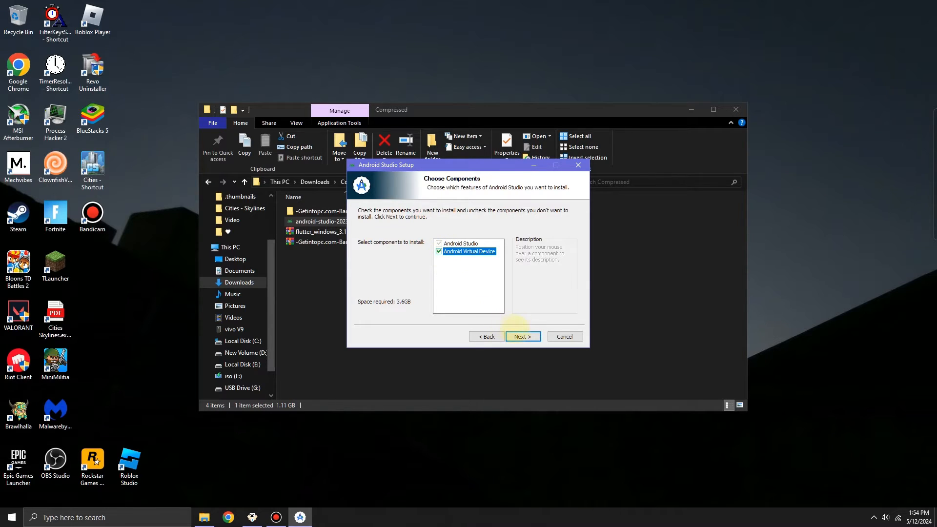
click(522, 337)
Accept C:\Program Files\Android\Android Studio as the installation location
drag(481, 238, 396, 240)
drag(396, 241, 371, 238)
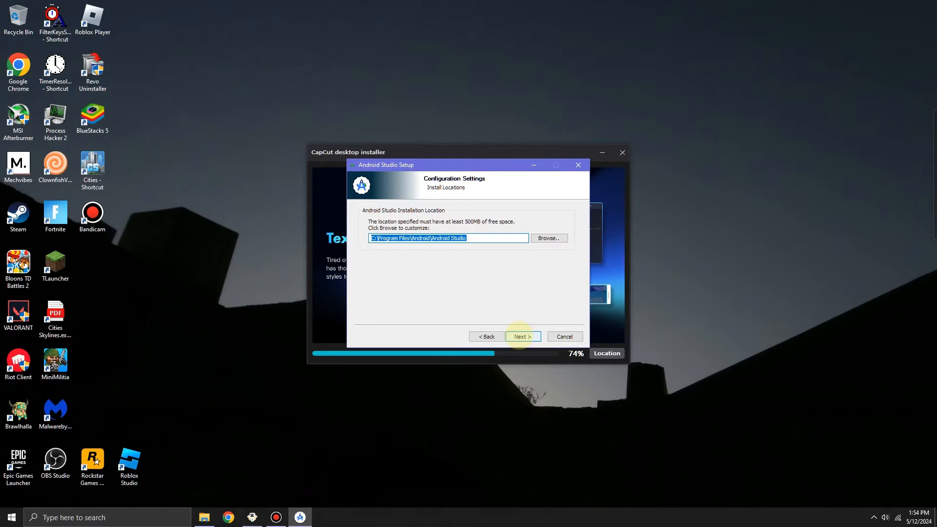
click(521, 337)
Minimise the CapCut installer and start the Android Studio installation with the Android Studio Start Menu folder
click(605, 158)
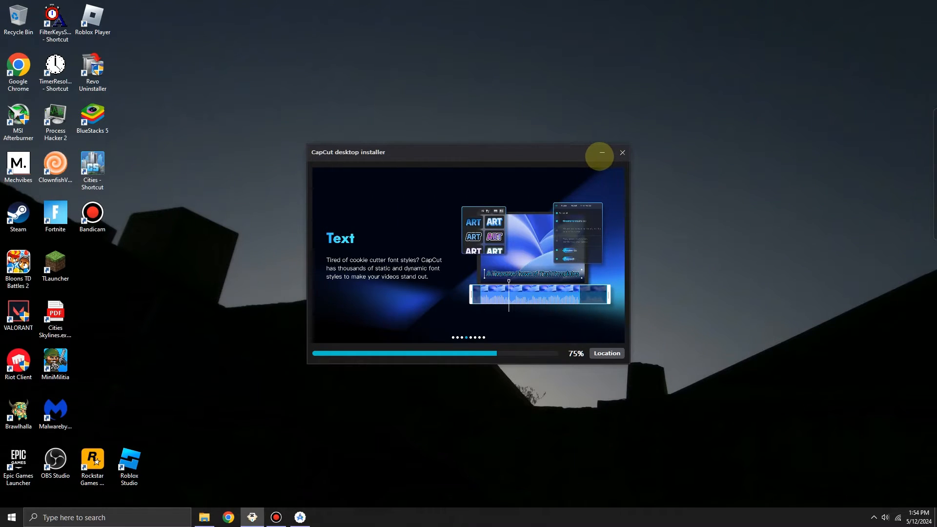
click(600, 154)
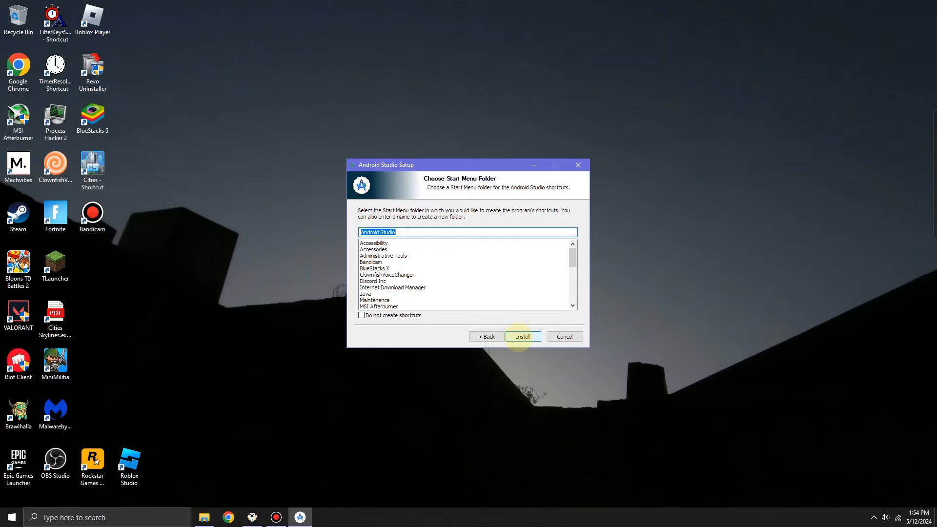
click(521, 337)
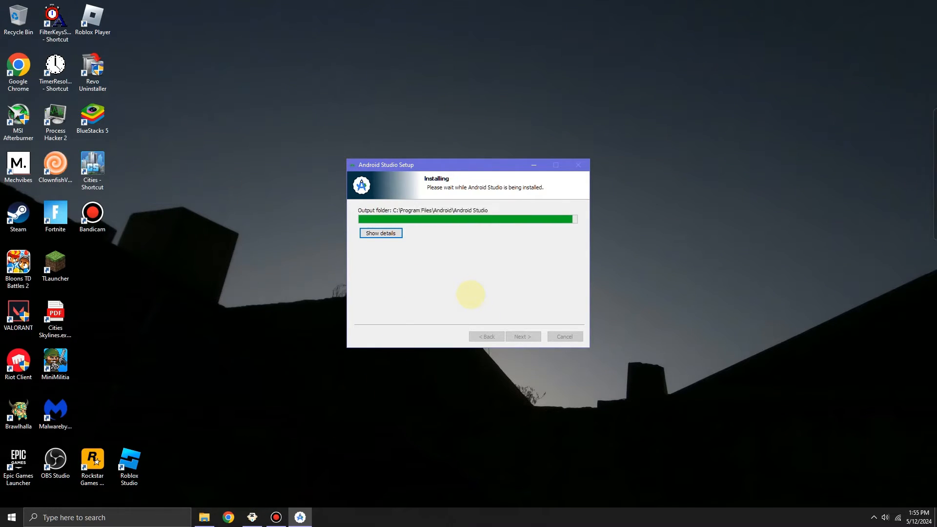
Finish the installer with Start Android Studio enabled and continue with Do not import settings
click(518, 338)
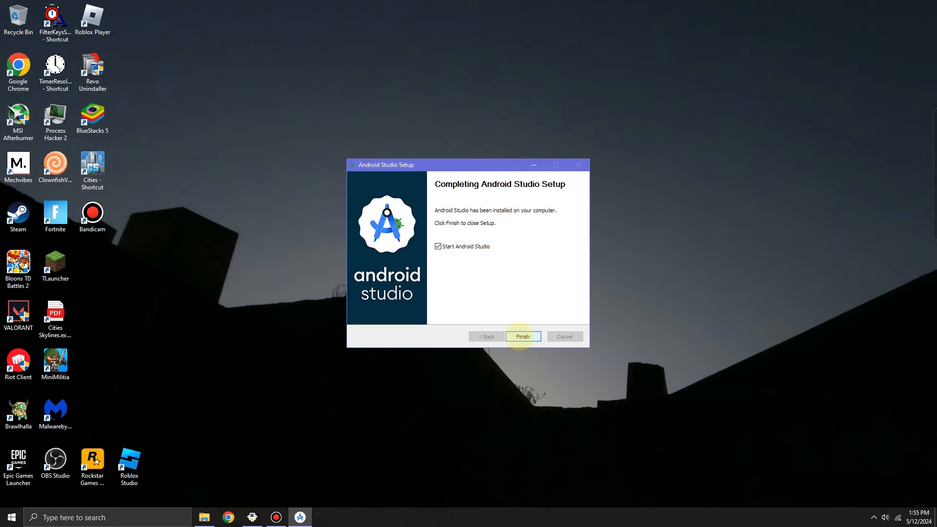
click(520, 337)
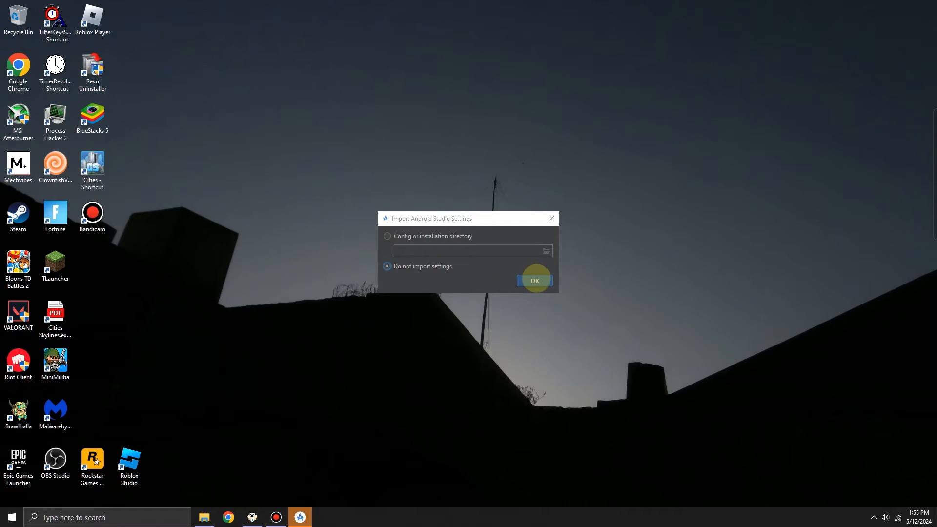
click(535, 280)
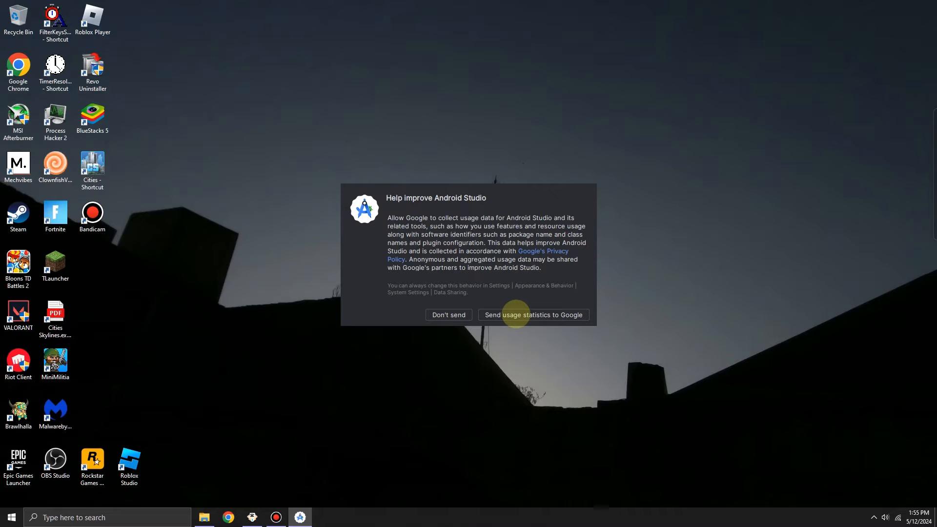
Agree to send usage statistics to Google and proceed through the setup wizard with the Standard install type, reviewing the listed settings
click(516, 314)
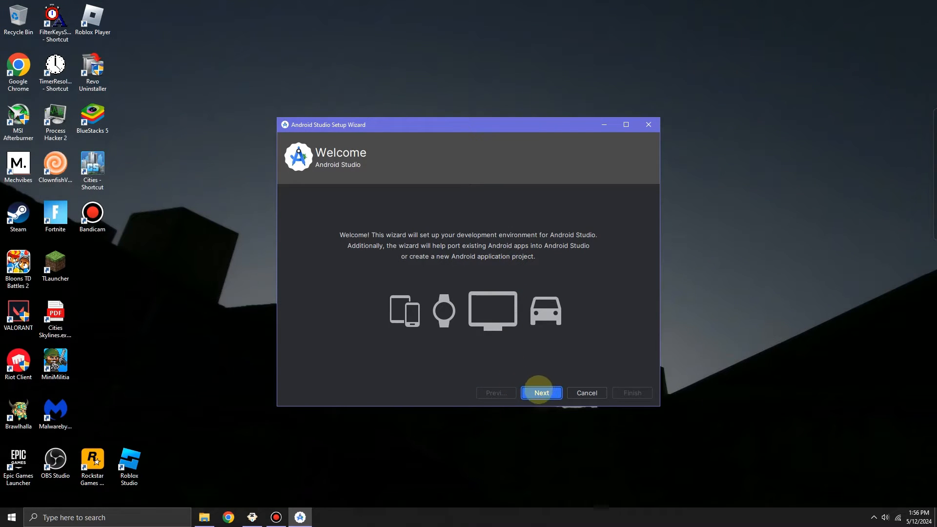
click(538, 394)
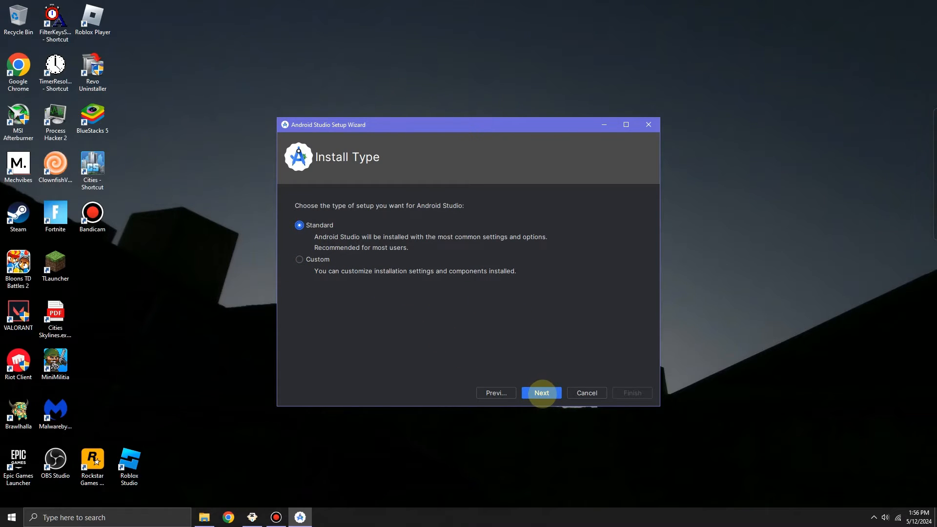
click(540, 393)
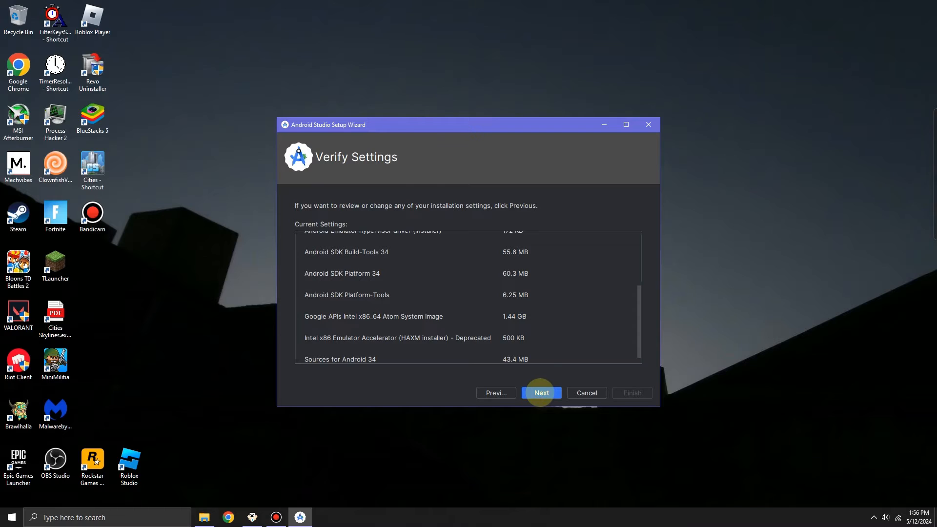
scroll(515, 318, up, 3)
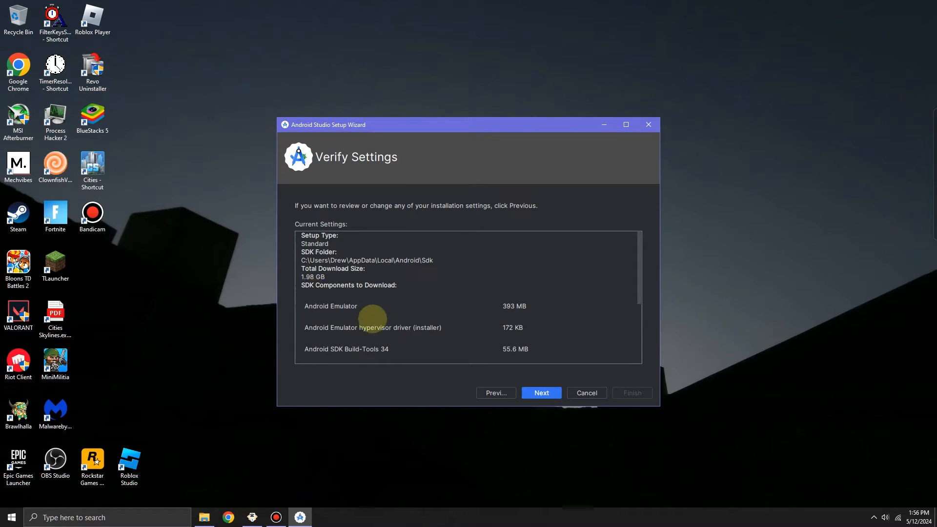
click(542, 393)
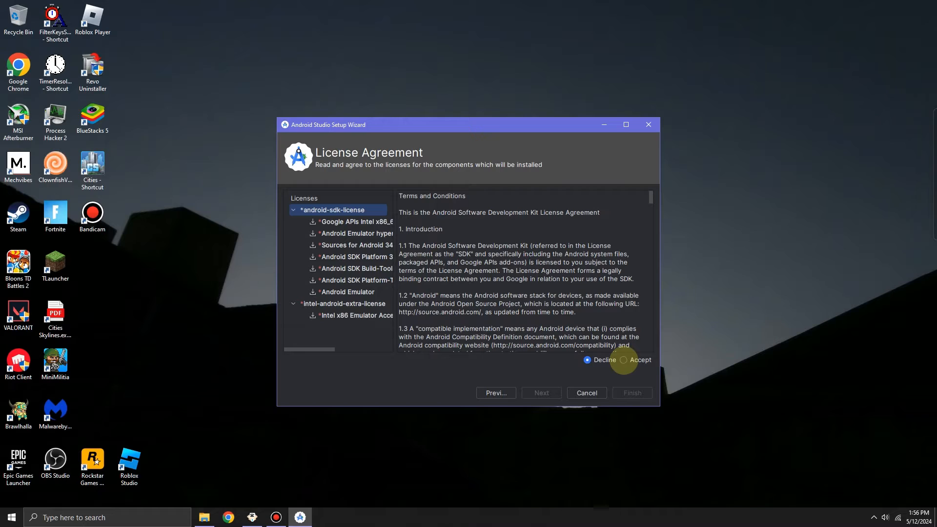
Accept both the android-sdk-license and the intel-android-extra-license and start the component download
click(624, 360)
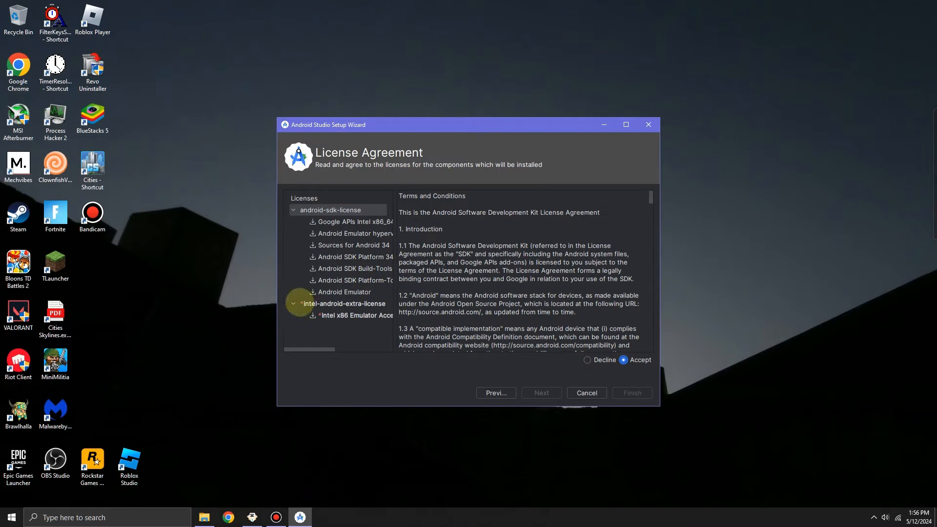
click(300, 304)
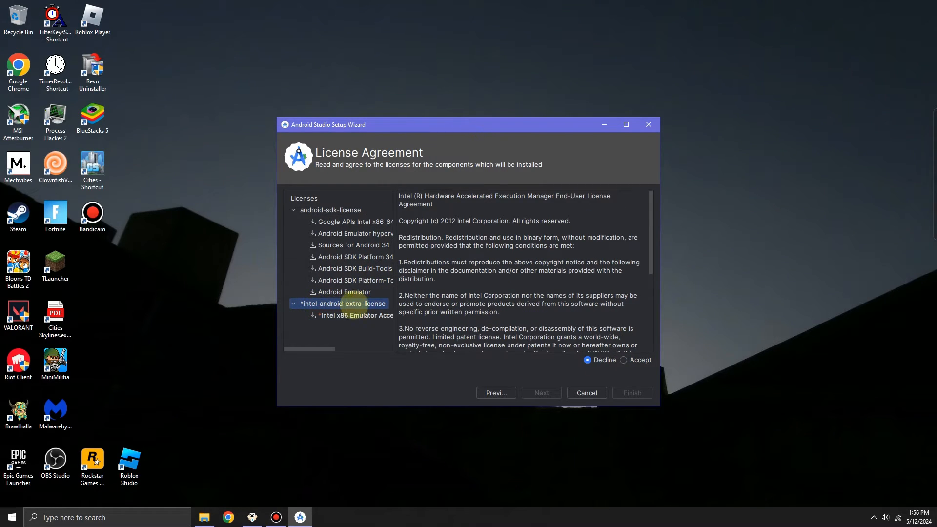
click(624, 360)
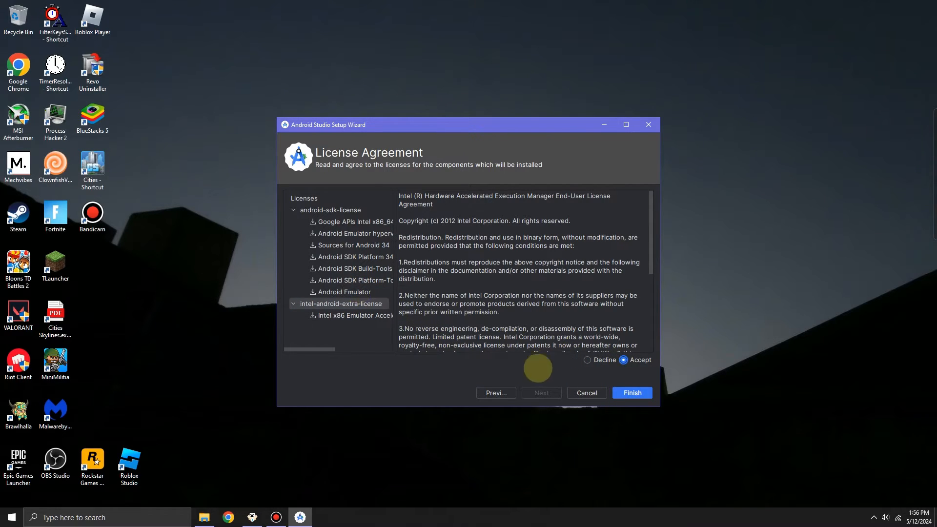
click(630, 392)
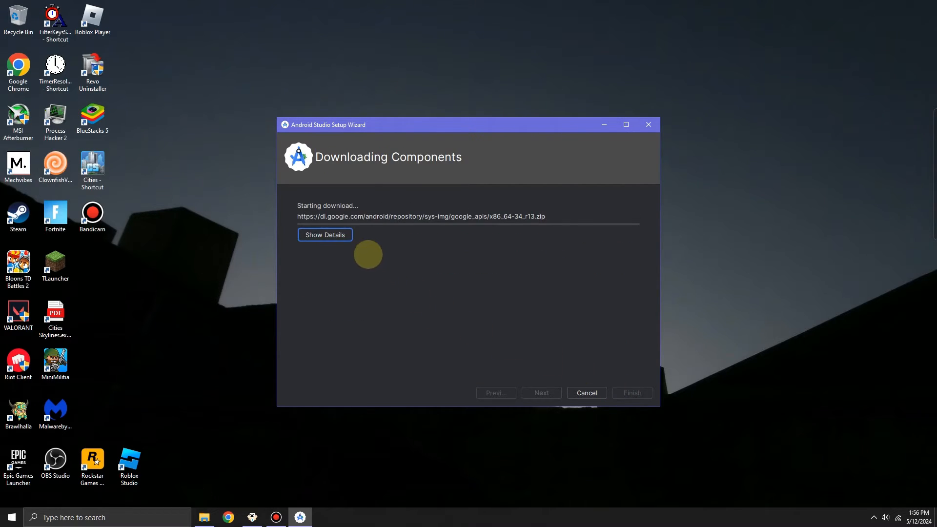
Show the component download details and check Android Studio's resource usage in Task Manager
click(341, 235)
drag(425, 270, 323, 236)
click(409, 285)
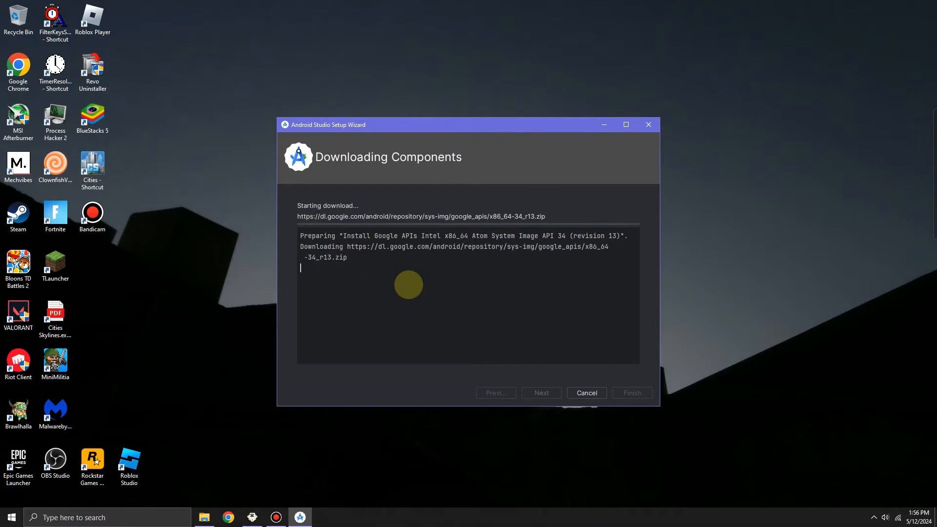
key(ctrl+shift+Escape)
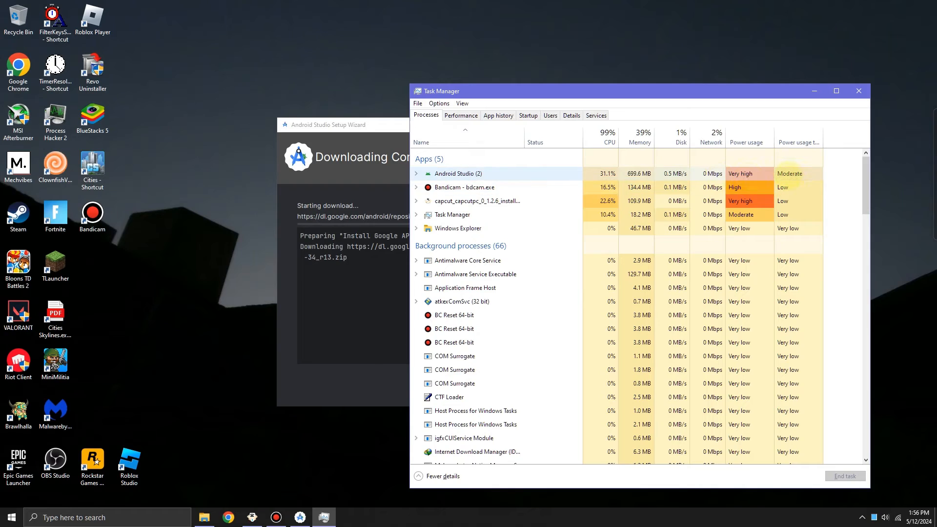
click(736, 171)
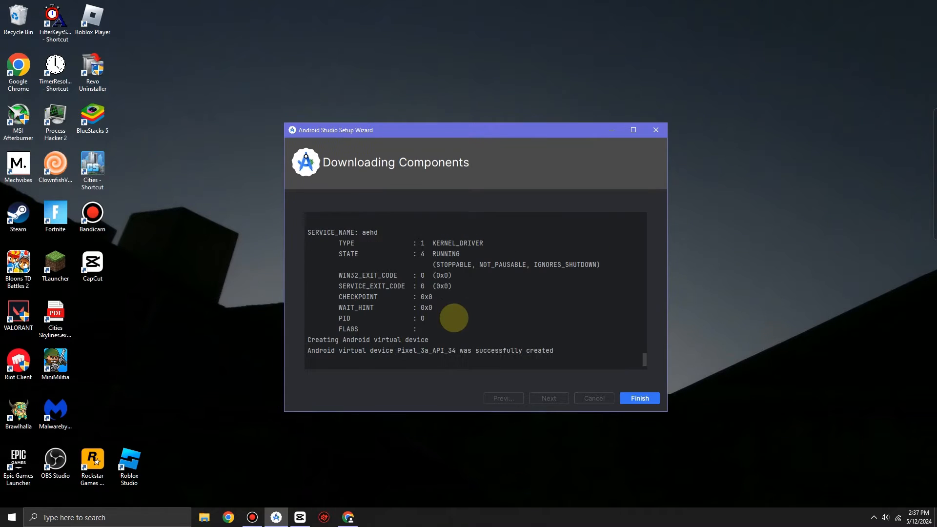
Examine the component download log, including the SDK, hypervisor driver and Android virtual device creation entries
scroll(449, 286, up, 5)
scroll(450, 286, down, 5)
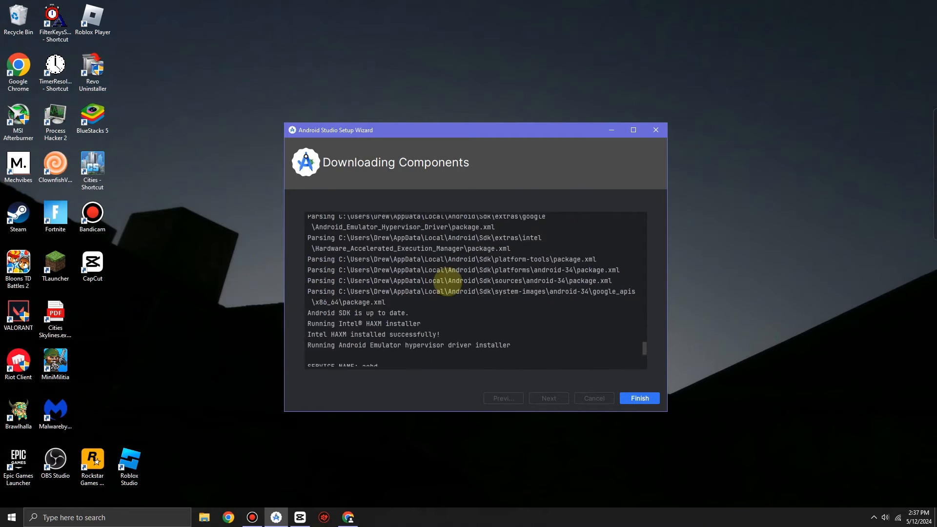
scroll(396, 279, down, 1)
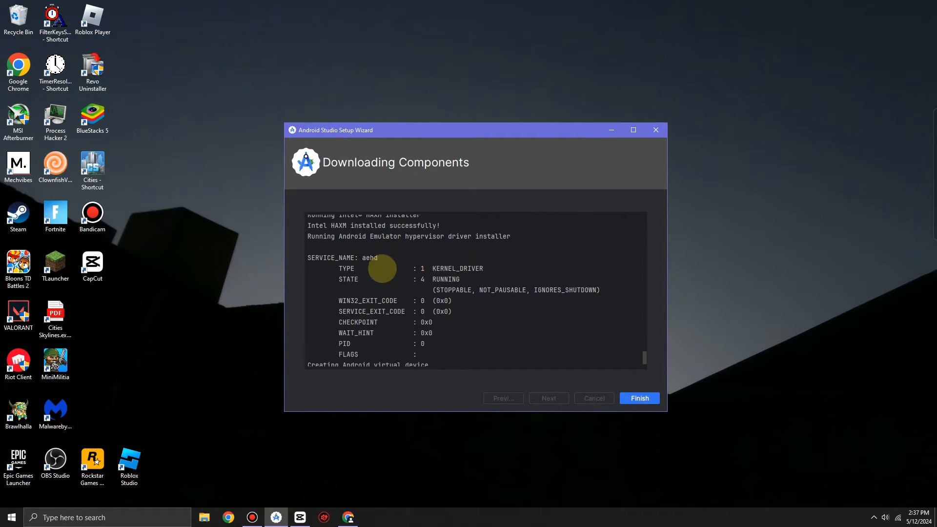
scroll(439, 260, down, 1)
drag(424, 245, 440, 268)
click(427, 290)
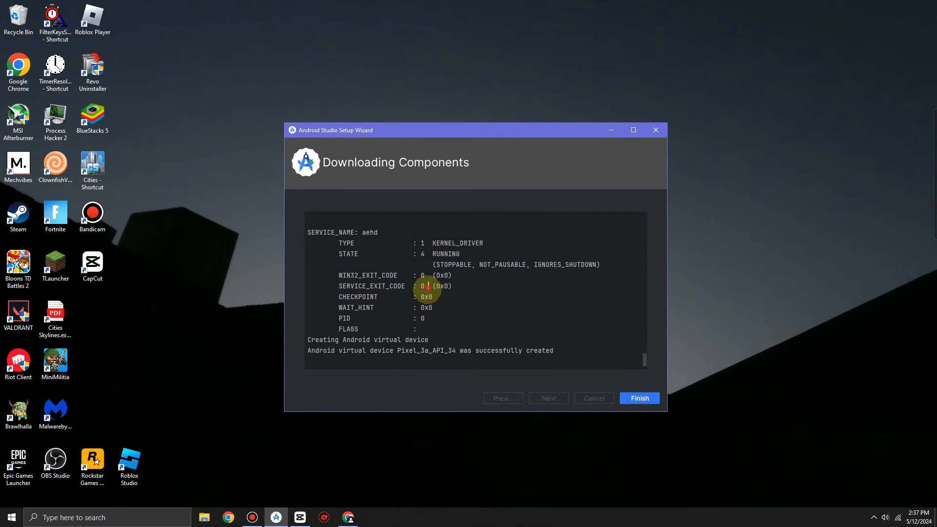
drag(454, 341, 334, 339)
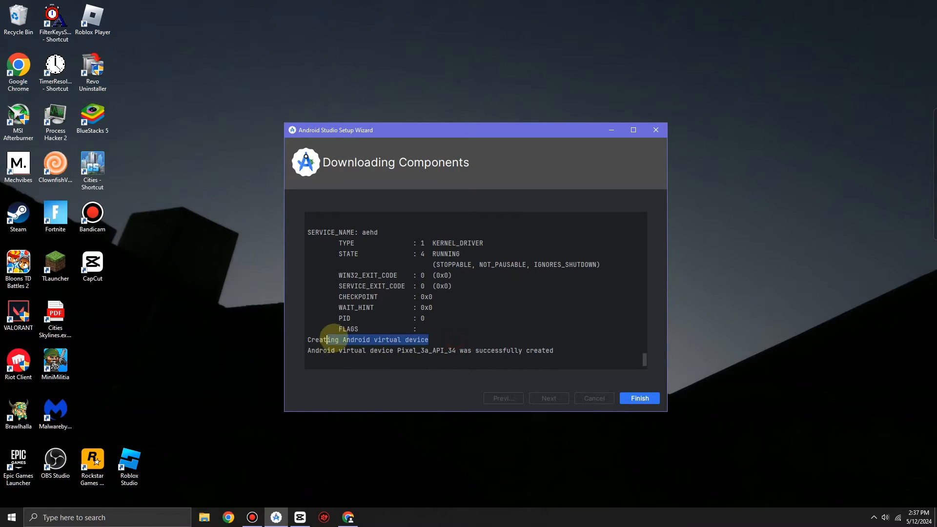
drag(516, 350, 332, 233)
click(544, 358)
drag(569, 353, 476, 351)
drag(455, 351, 345, 350)
click(334, 350)
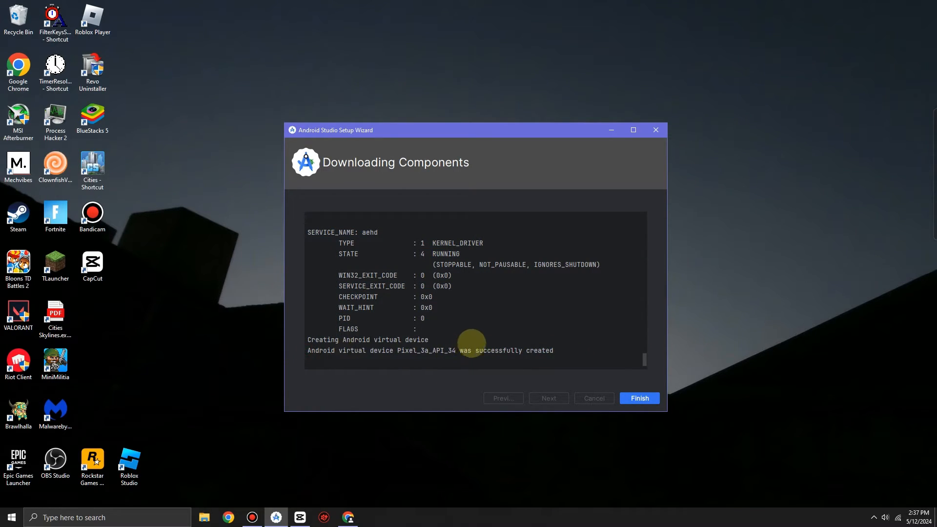
drag(555, 350, 287, 350)
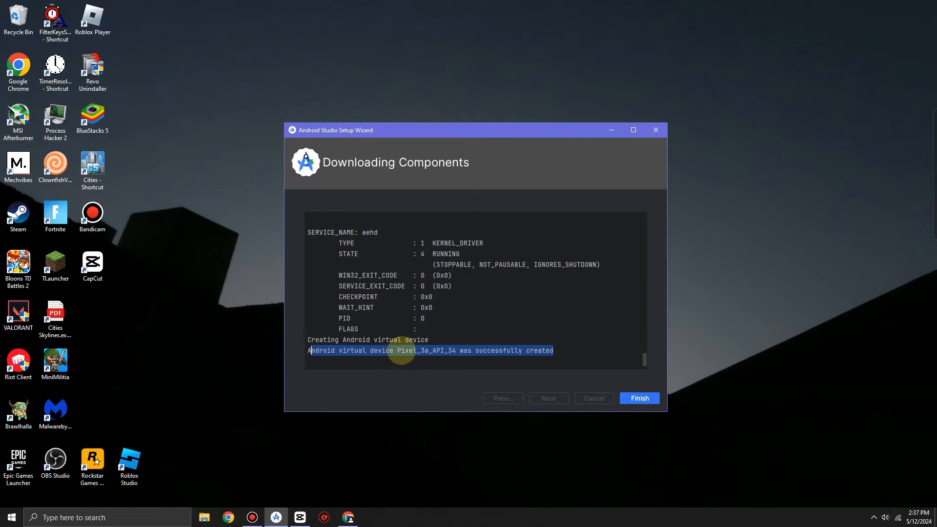
drag(394, 351, 449, 353)
click(492, 348)
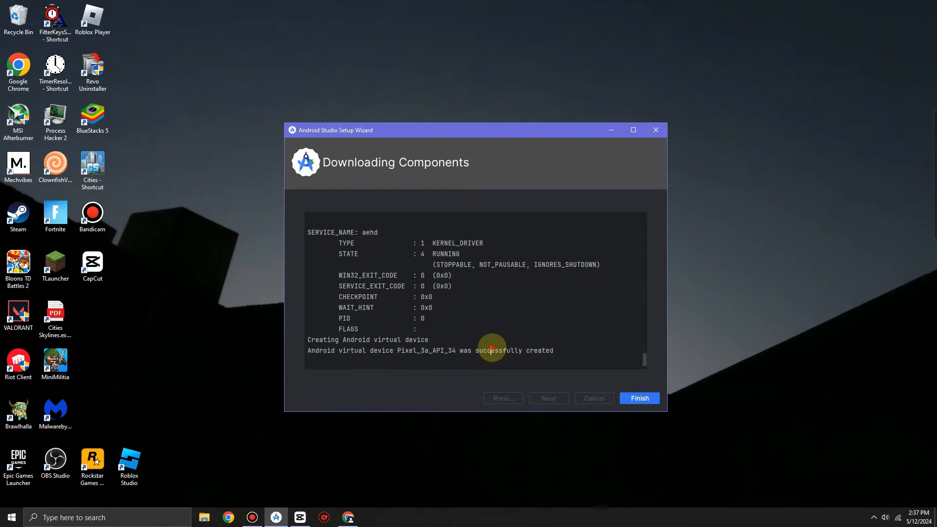
Finish the Android Studio setup wizard and close the welcome window and CapCut's environment testing window
click(638, 399)
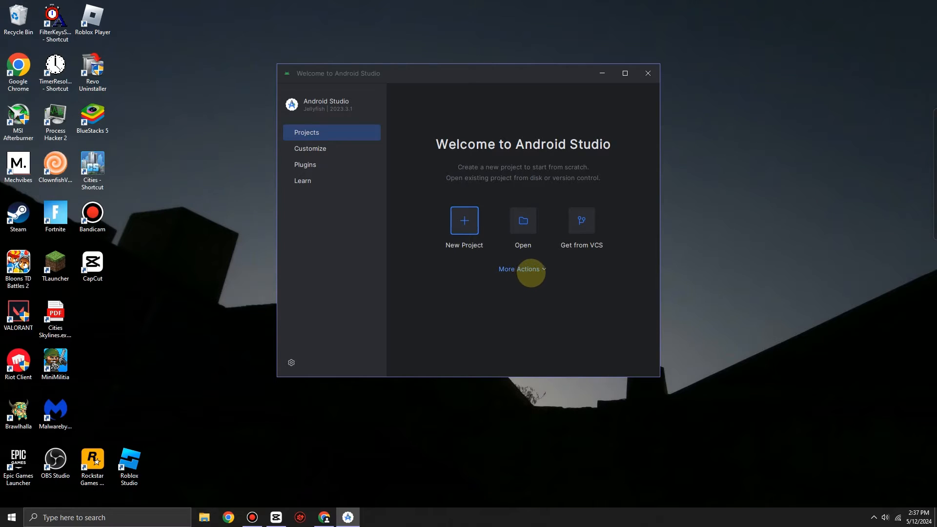
click(531, 271)
click(459, 271)
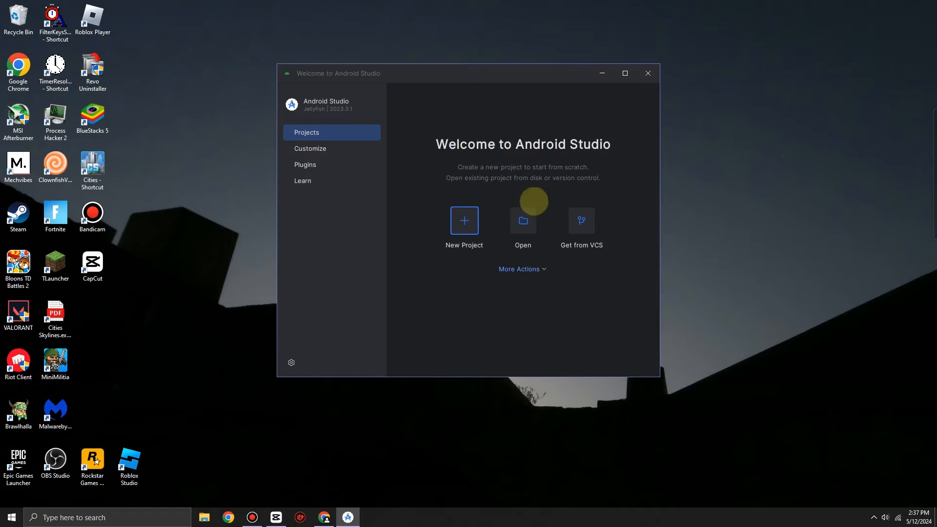
click(645, 80)
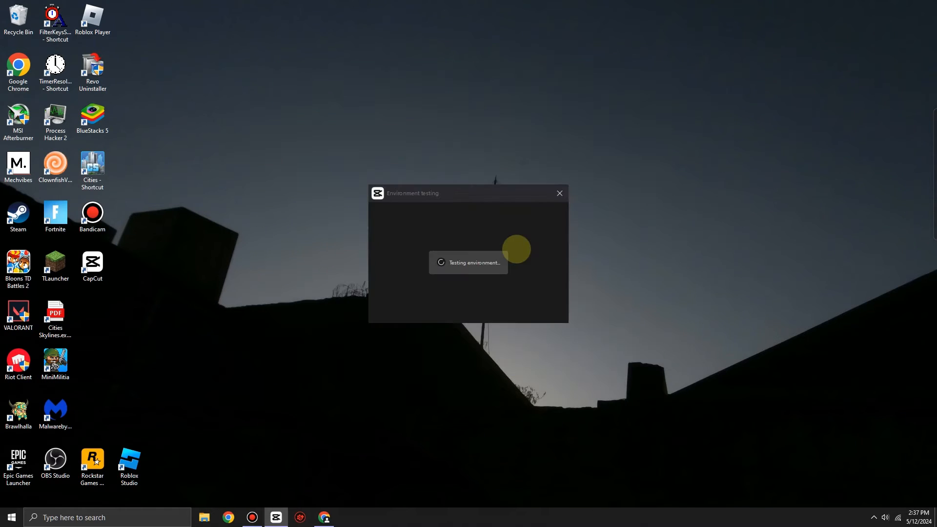
click(560, 193)
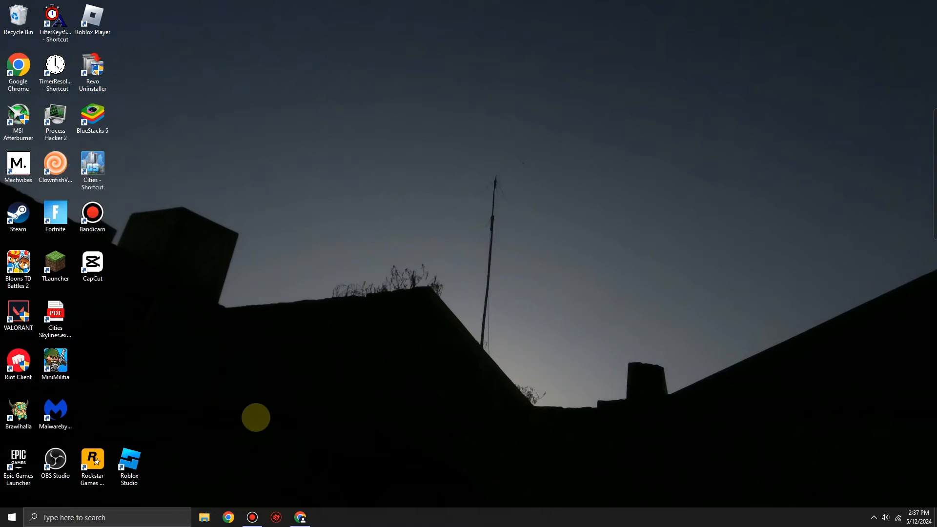
Search Windows for cmd, run Command Prompt as administrator and enlarge its text
click(164, 517)
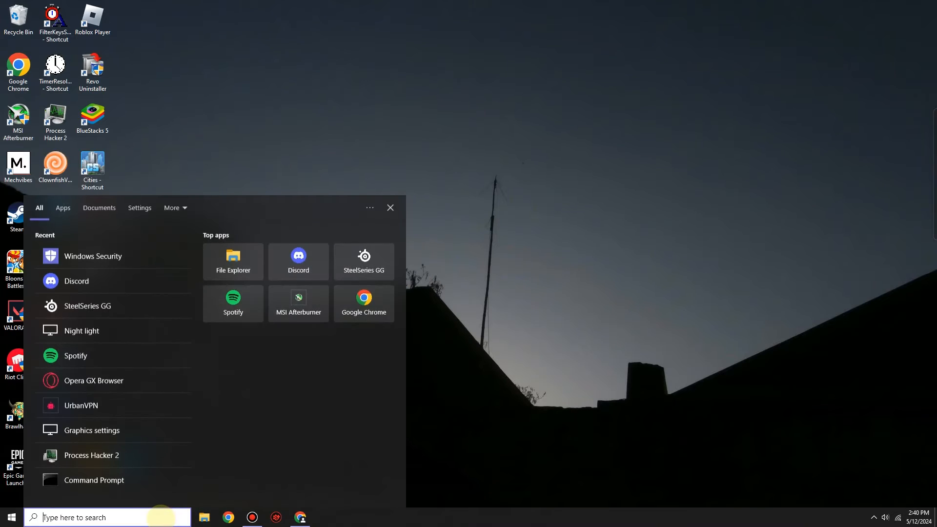
text(cmd)
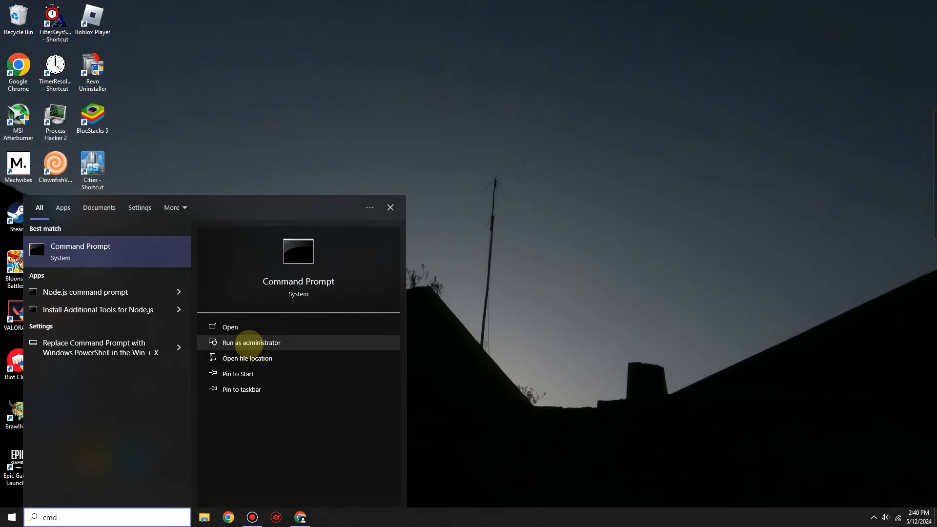
click(247, 343)
click(337, 206)
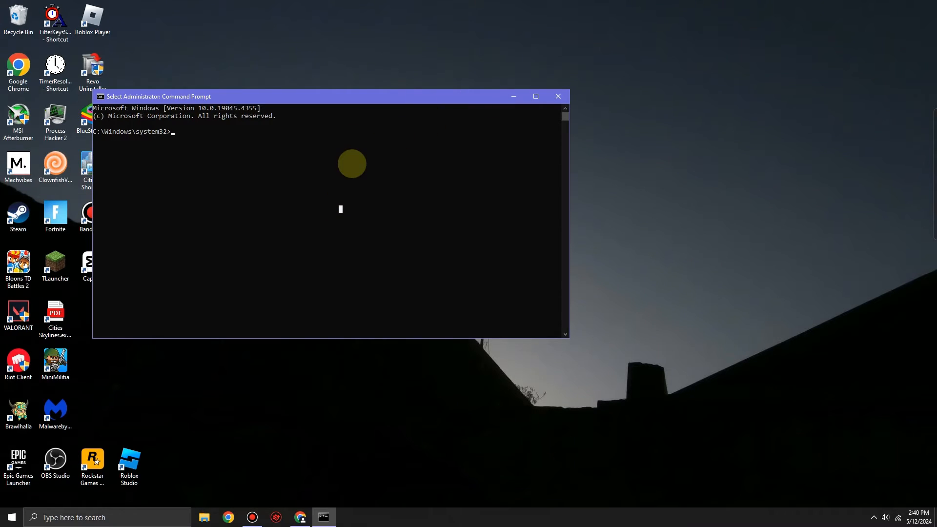
ctrl+scroll(350, 163, up, 1)
ctrl+scroll(342, 170, up, 3)
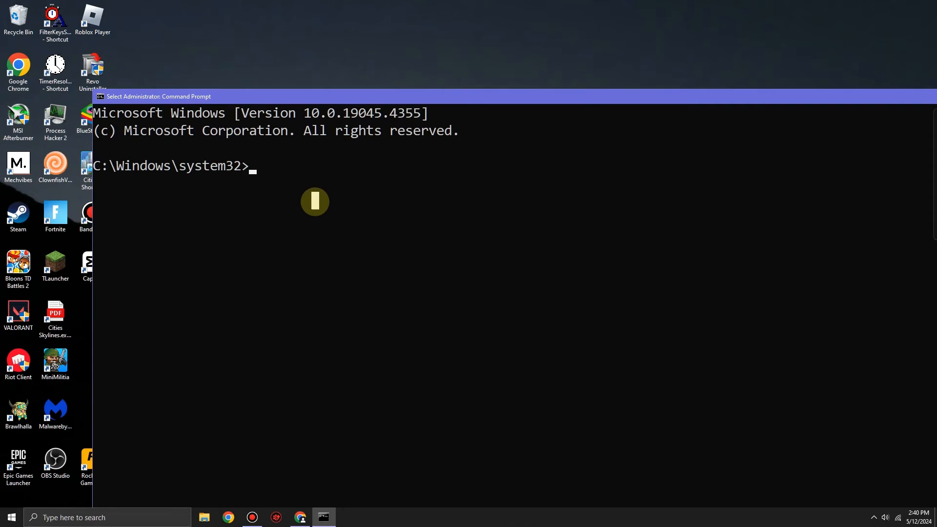
Run the flutter command to check whether Windows recognises it, and minimise the Command Prompt window
text(da)
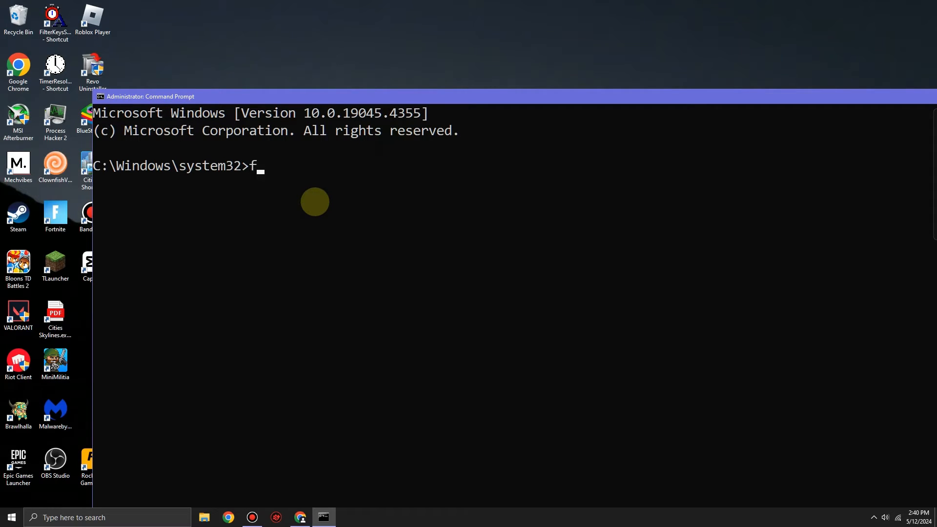
text(utter)
key(Return)
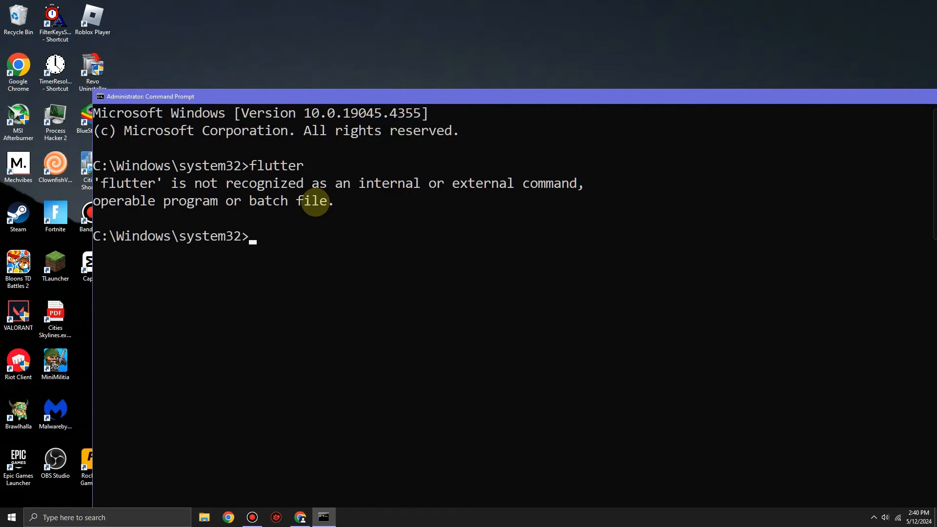
drag(95, 183, 527, 195)
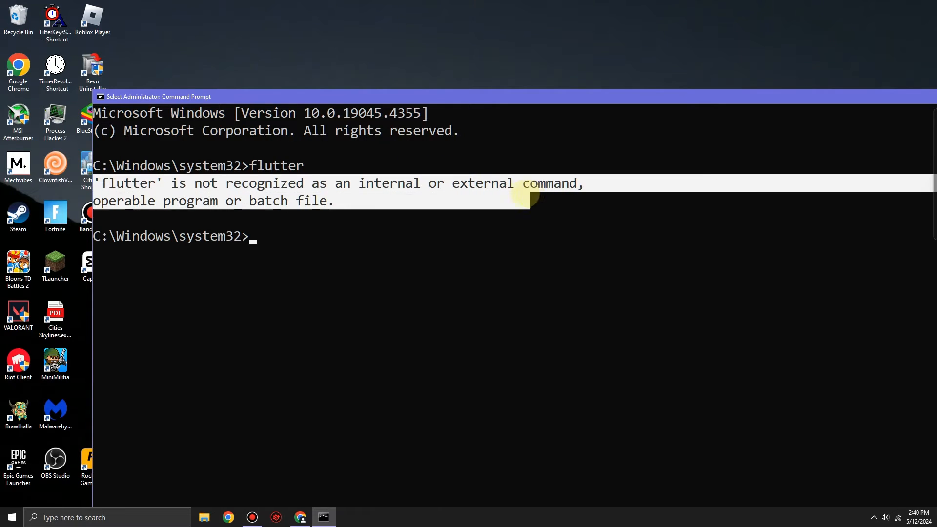
click(534, 200)
drag(708, 100, 562, 75)
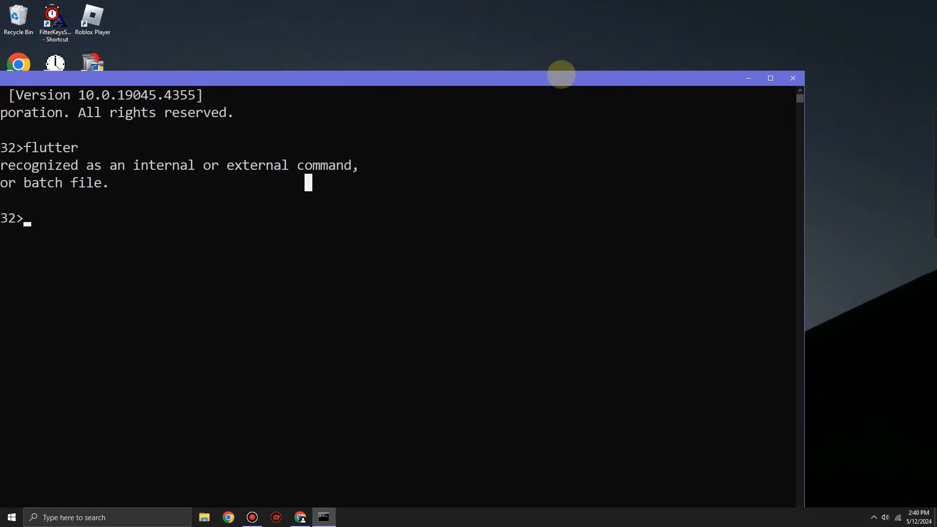
click(749, 78)
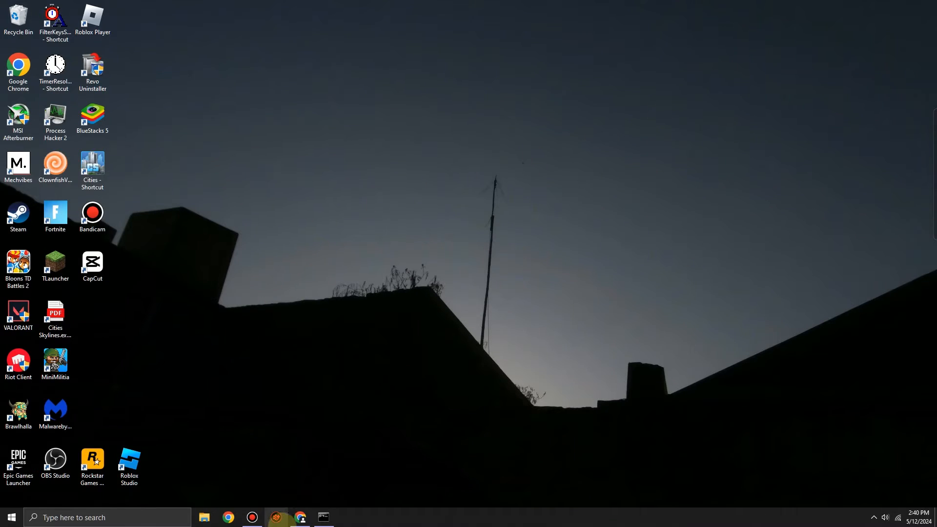
Extract the flutter_windows_3.19.6-stable archive from the Compressed downloads folder to the root of C:\ with WinRAR
click(204, 518)
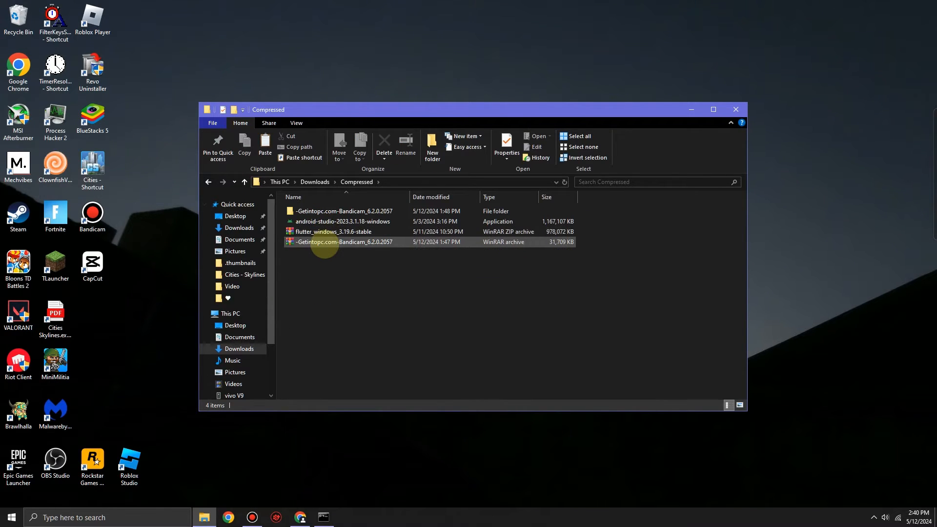
scroll(325, 244, up, 1)
scroll(325, 245, down, 1)
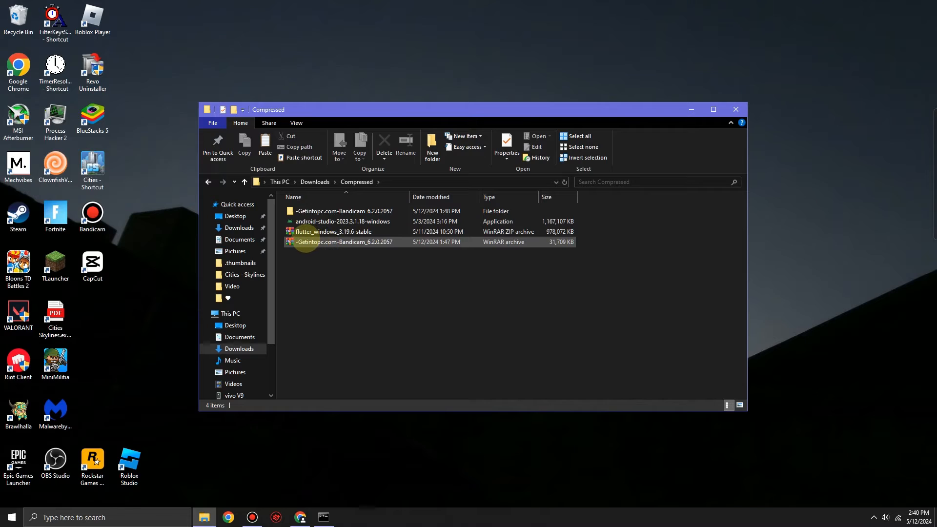
click(305, 232)
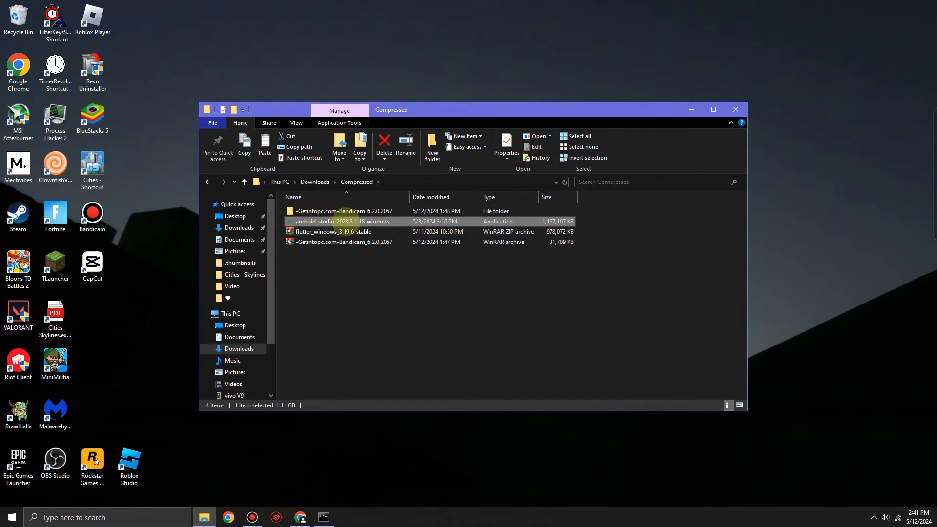
right_click(332, 232)
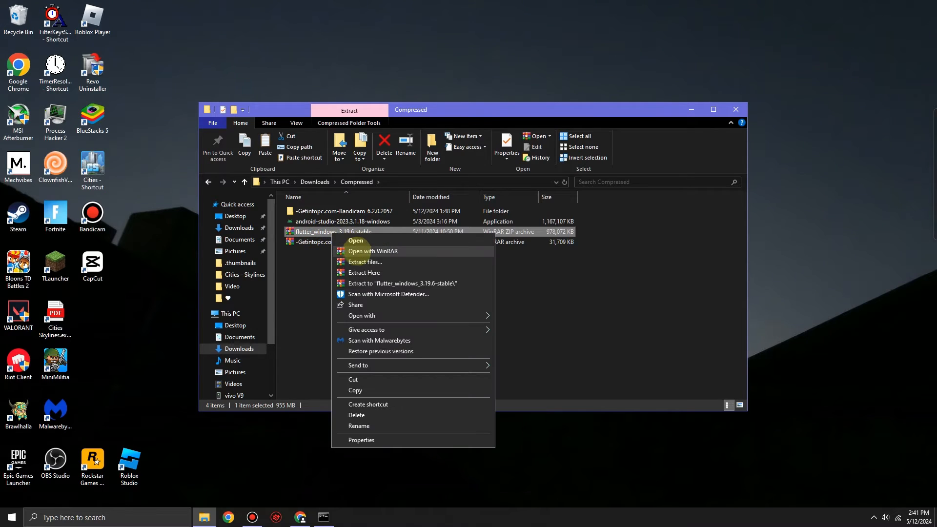
click(353, 261)
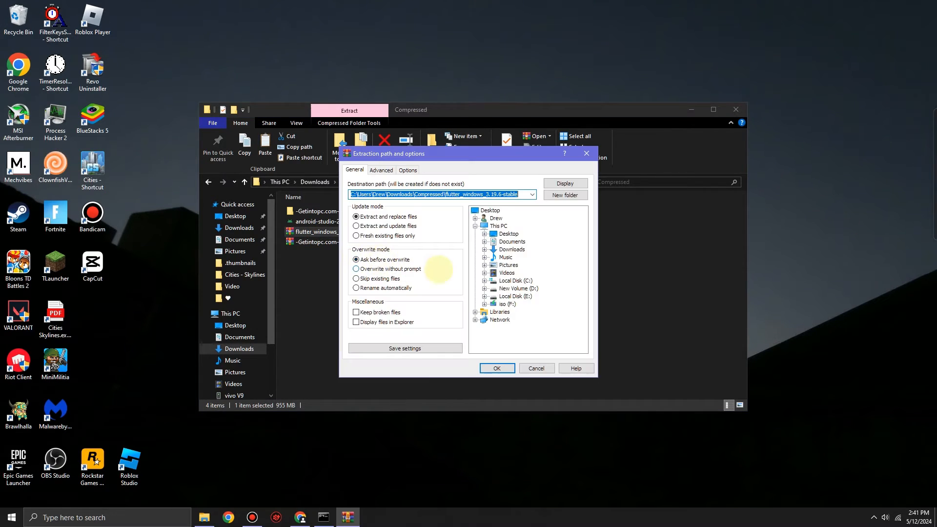
click(484, 281)
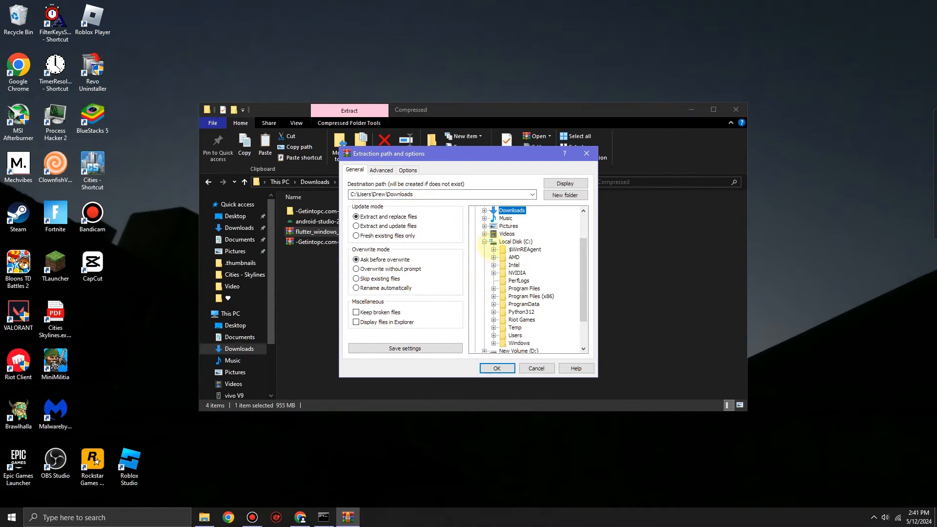
click(484, 242)
double_click(515, 281)
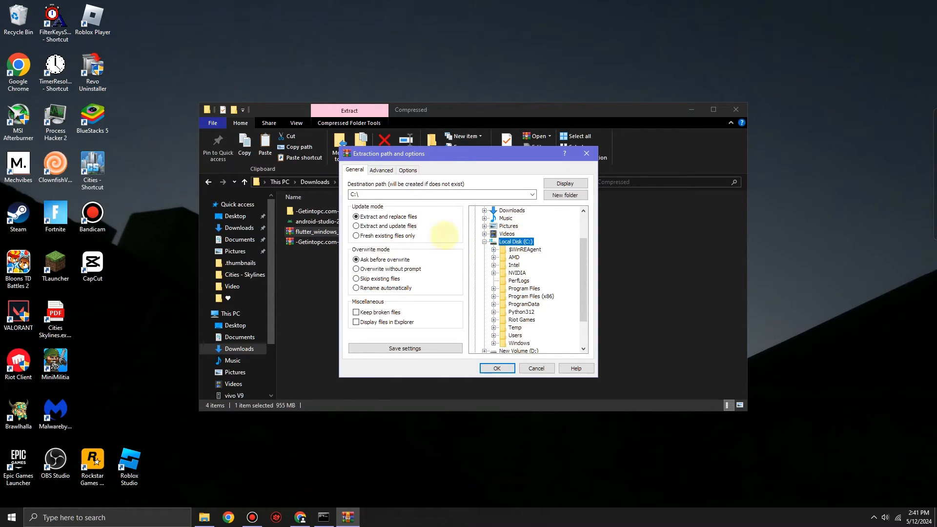
click(350, 195)
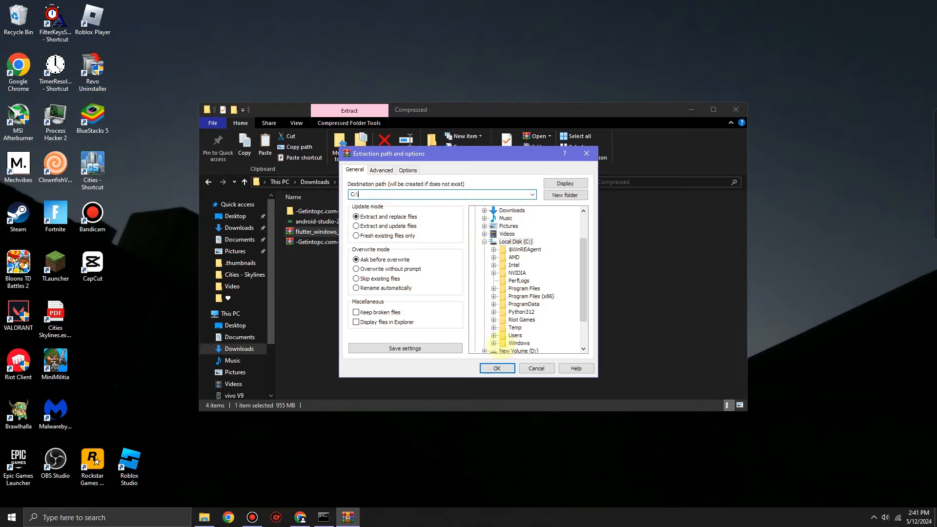
click(497, 369)
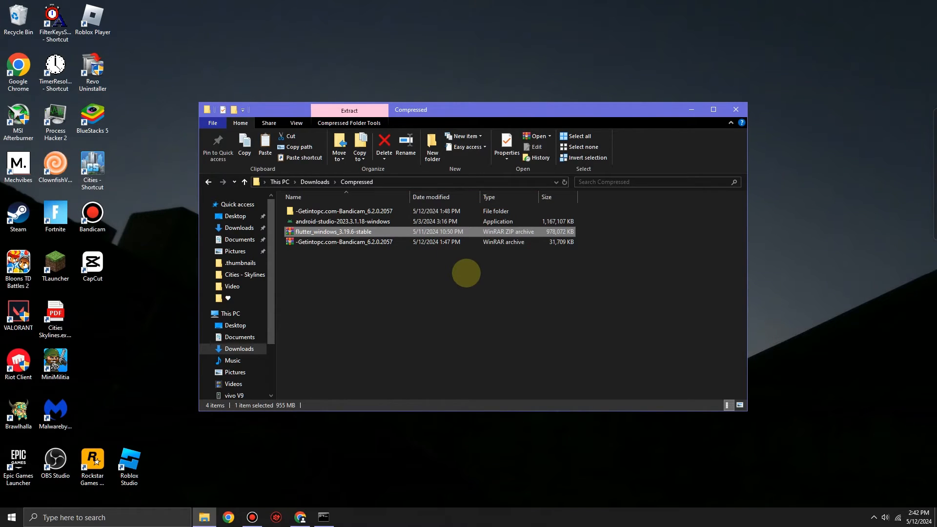
Open the extracted flutter folder on Local Disk (C:) to check its contents
click(360, 272)
click(241, 313)
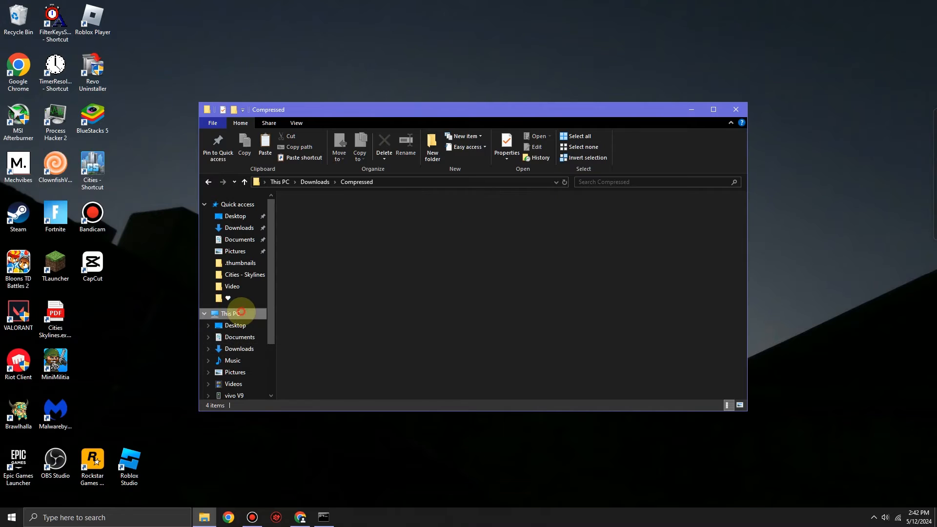
double_click(454, 280)
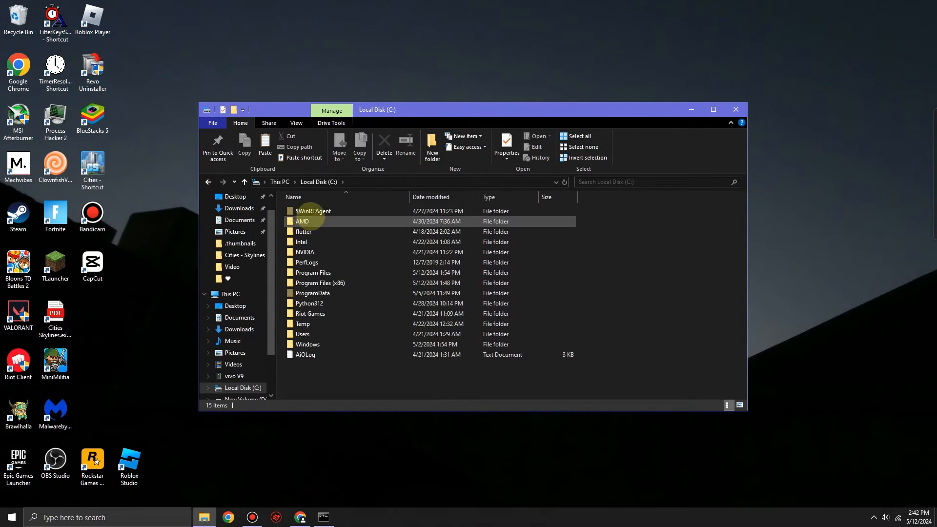
click(292, 231)
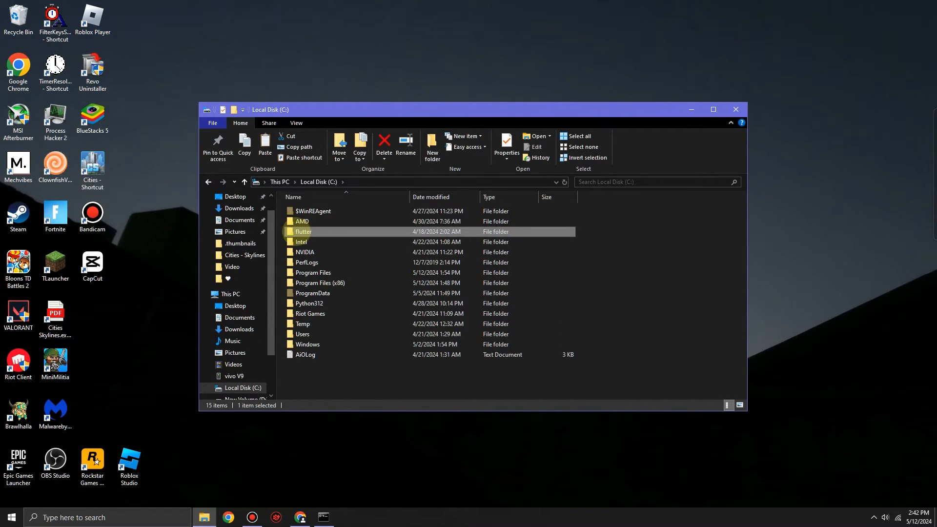
double_click(307, 229)
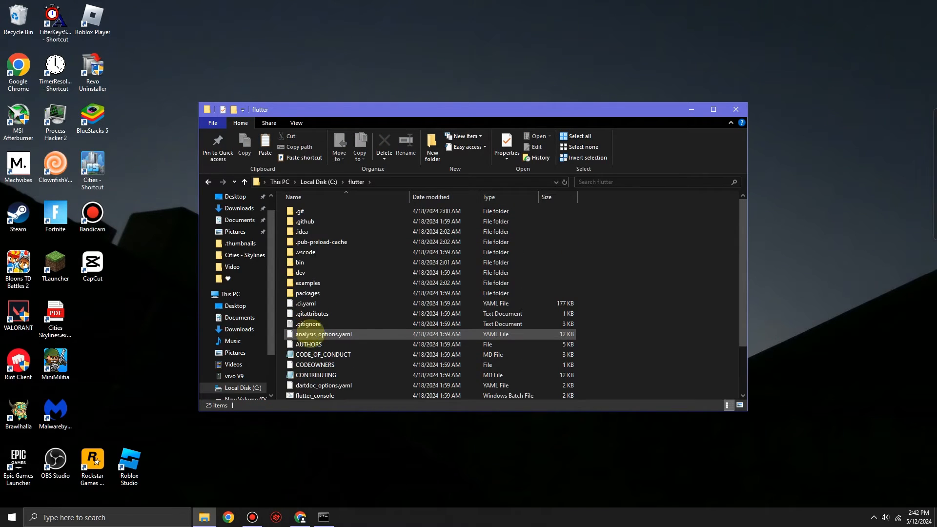
Switch to Command Prompt, bring its window fully into view and run the flutter command again
click(324, 517)
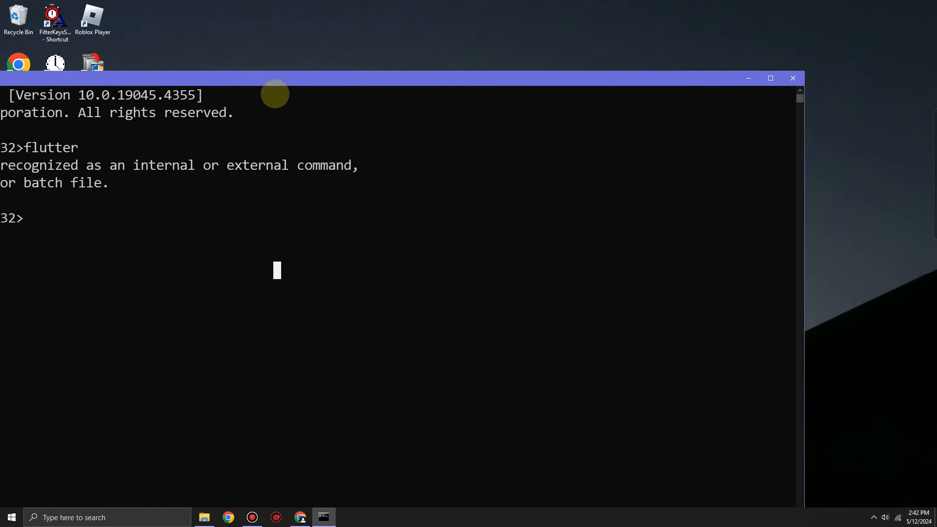
drag(283, 88, 417, 85)
drag(420, 79, 615, 76)
click(418, 165)
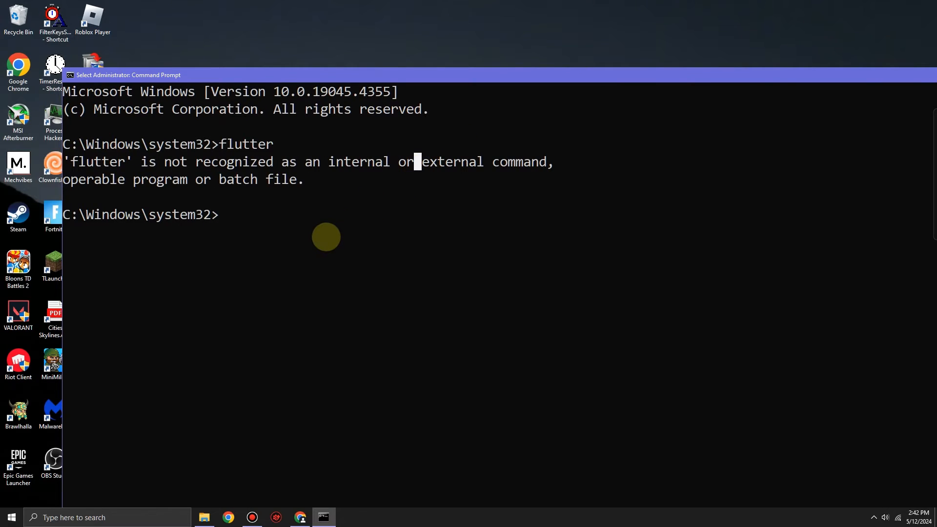
text(flutter)
key(Return)
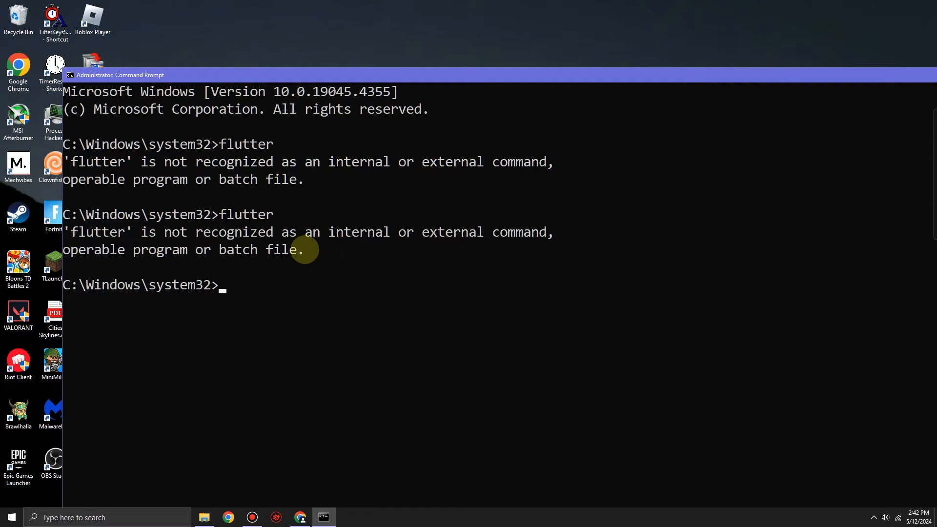
drag(303, 250, 78, 229)
click(105, 230)
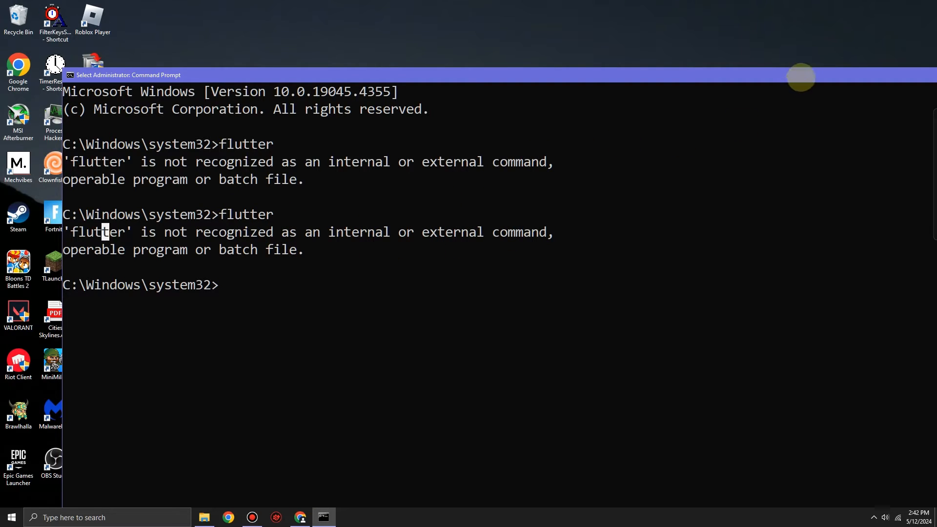
Return to File Explorer, open the bin folder inside flutter and copy its path, C:\flutter\bin
key(alt+Tab)
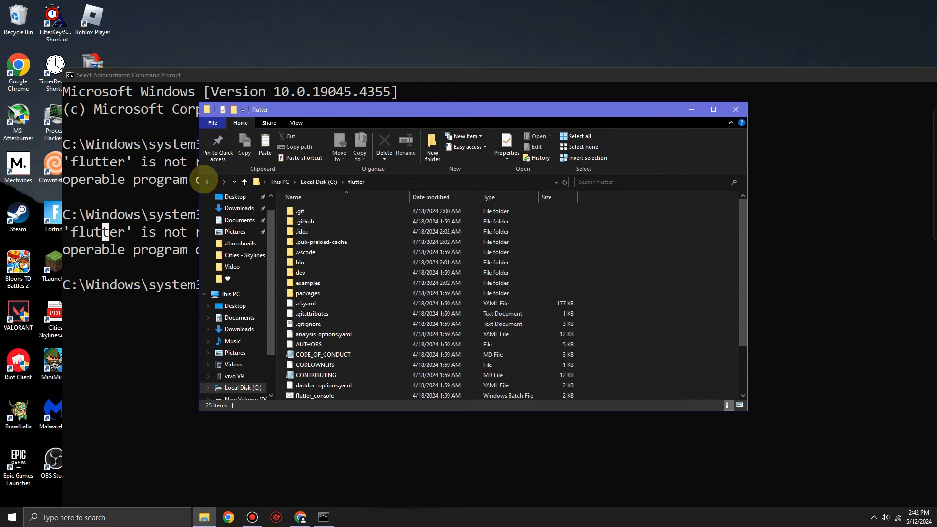
click(208, 181)
double_click(303, 231)
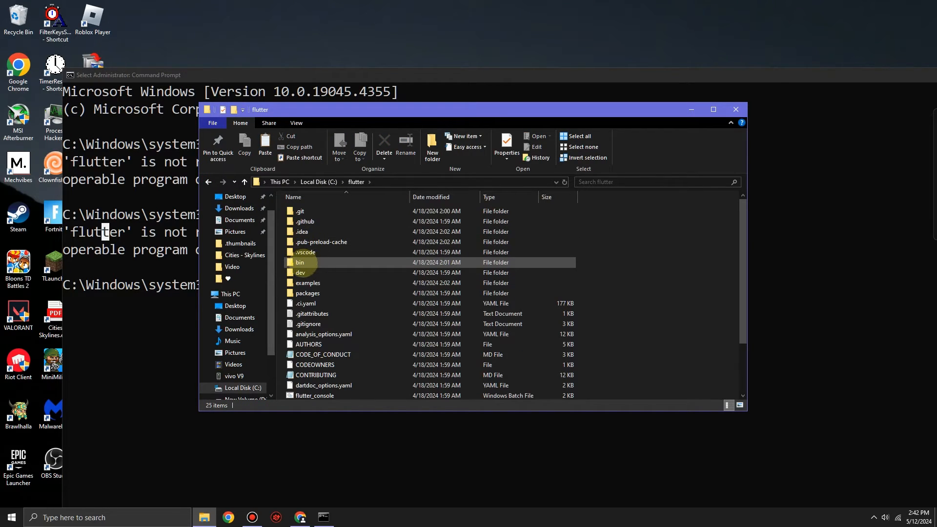
double_click(303, 264)
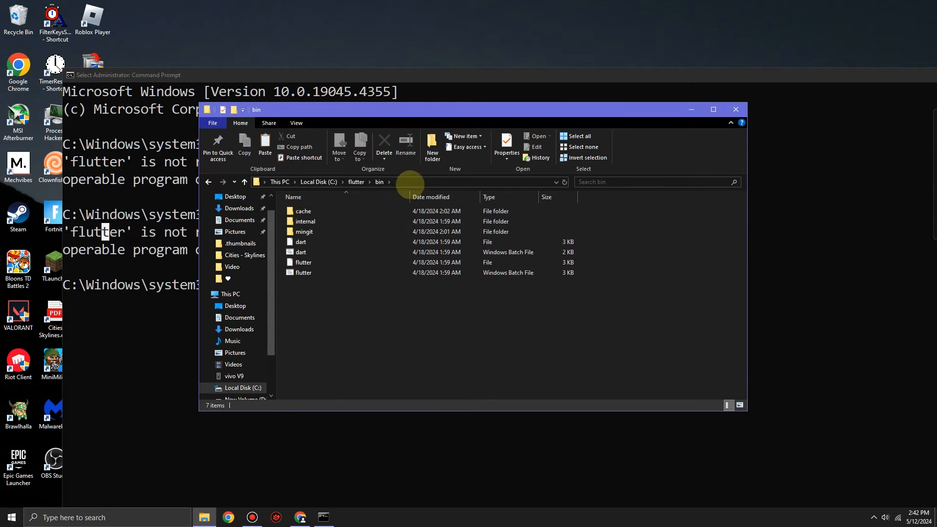
click(403, 184)
drag(298, 182, 268, 185)
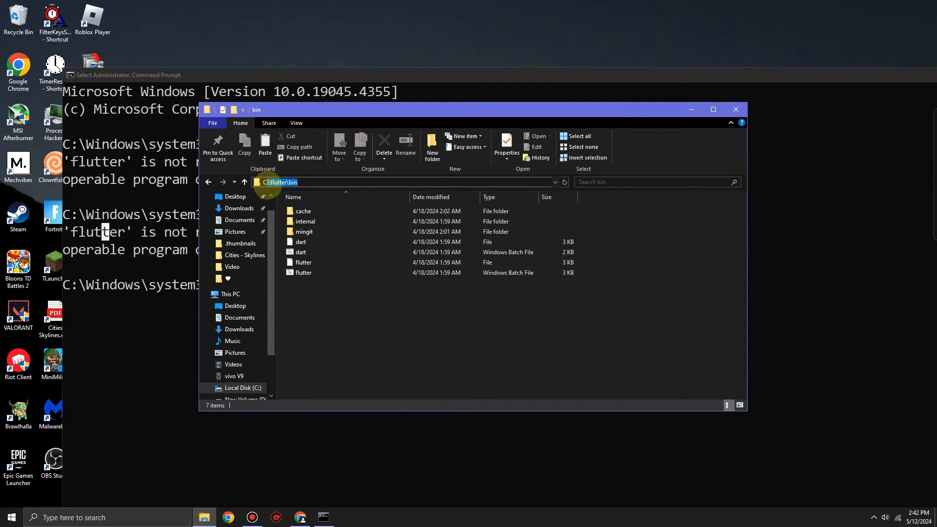
right_click(267, 180)
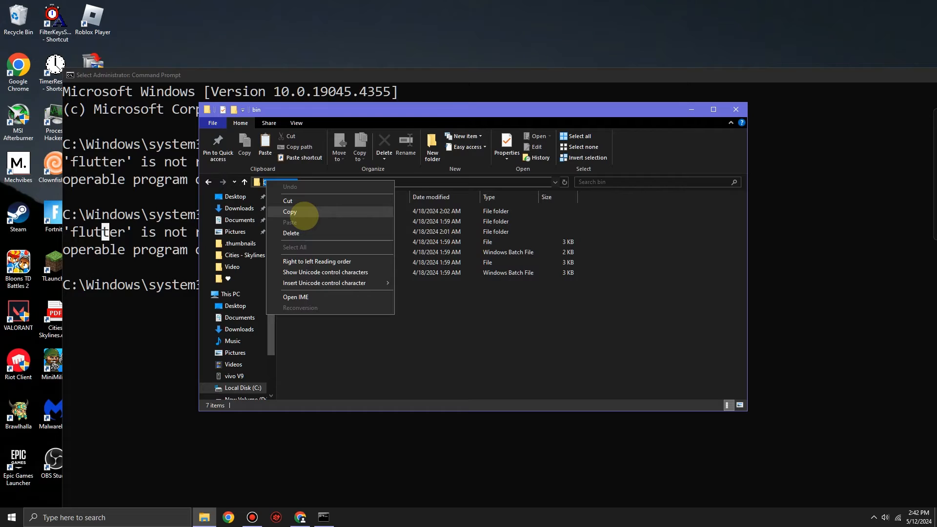
click(290, 212)
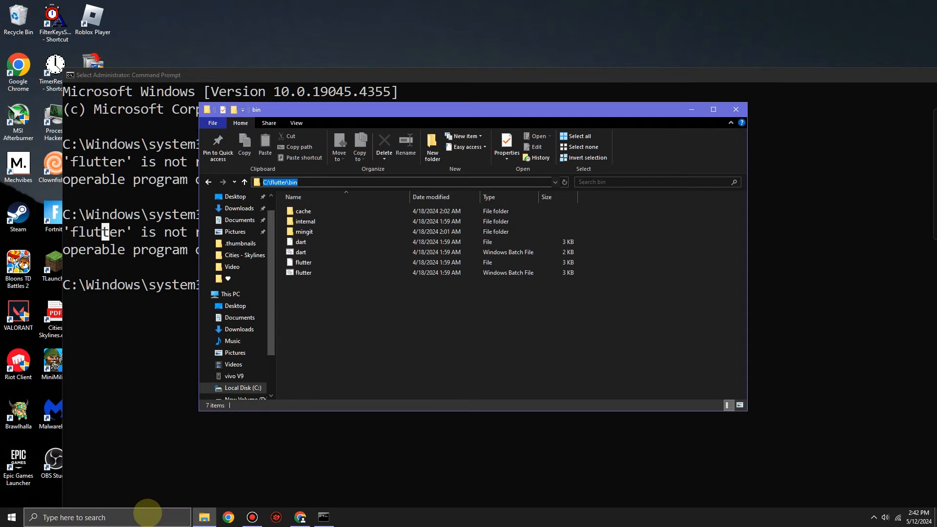
Search Windows for variable, open the system environment variables settings and show the Environment Variables dialog
click(147, 515)
text(varia)
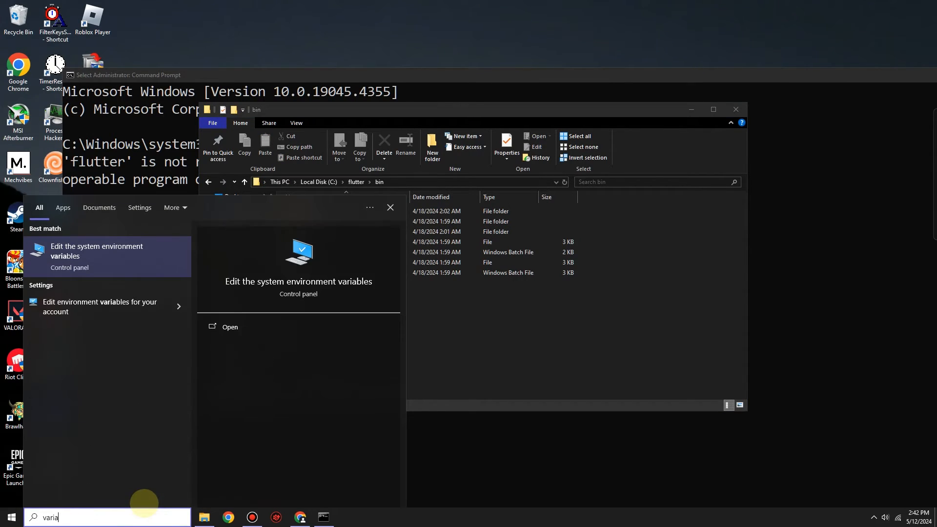
text(ble)
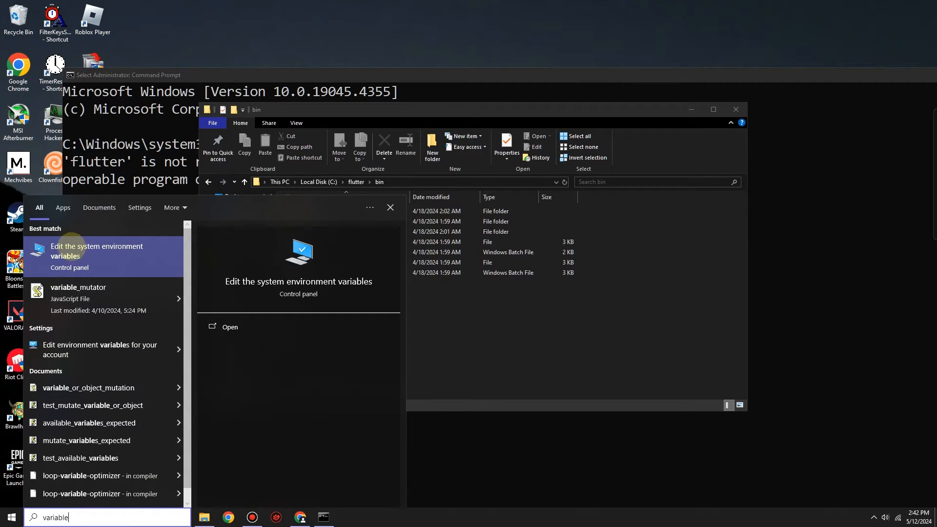
click(79, 255)
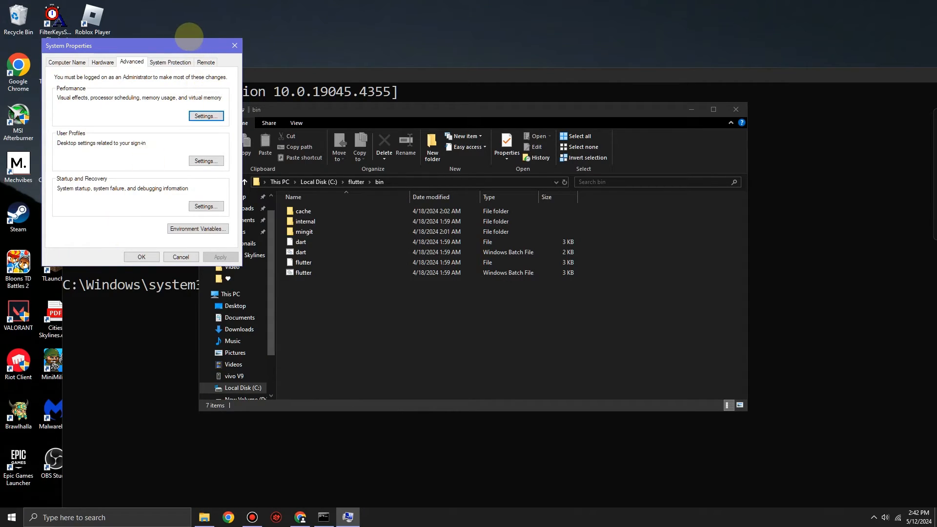
drag(183, 39, 247, 58)
drag(184, 43, 333, 103)
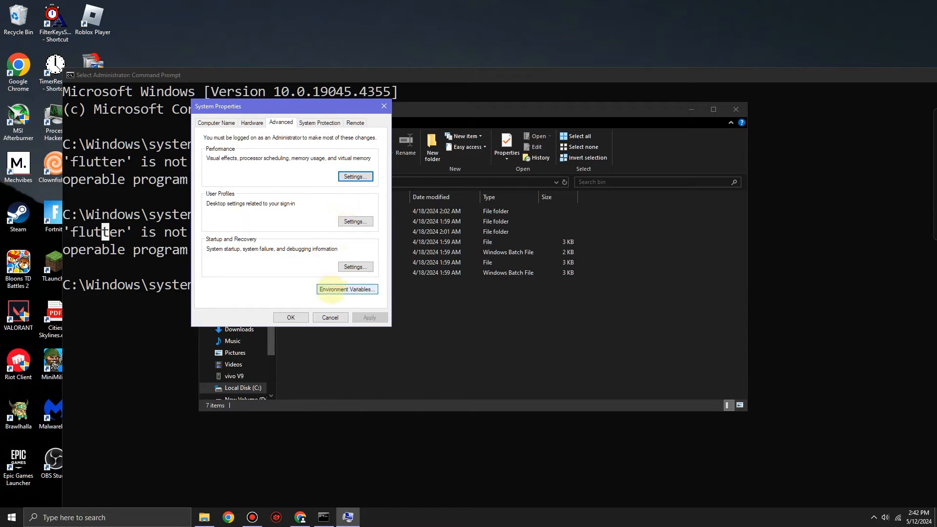
click(333, 289)
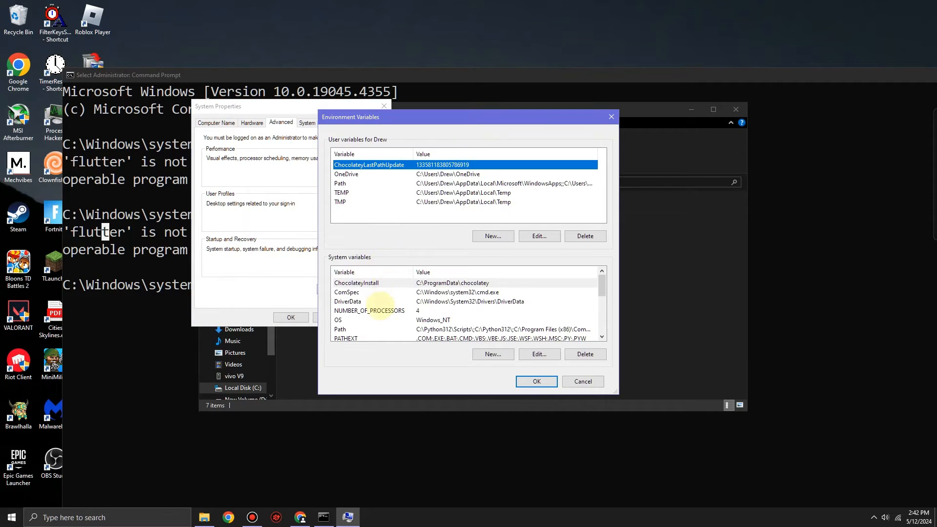
Add C:\flutter\bin as a new entry to the system Path variable and save the environment variables
click(439, 329)
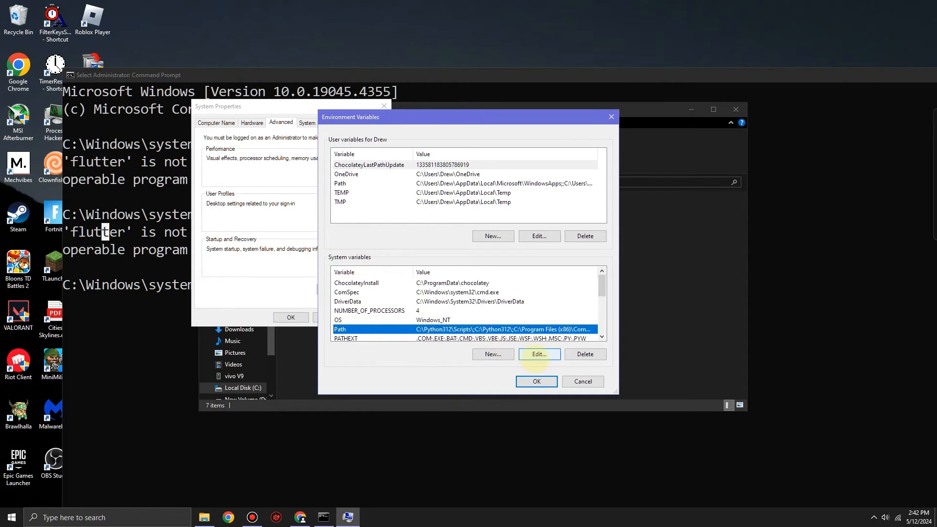
click(540, 354)
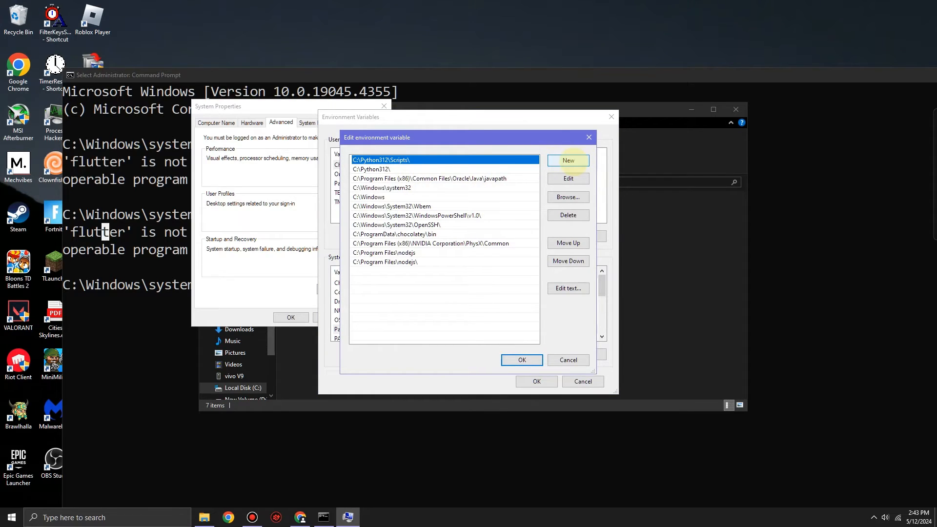
click(568, 160)
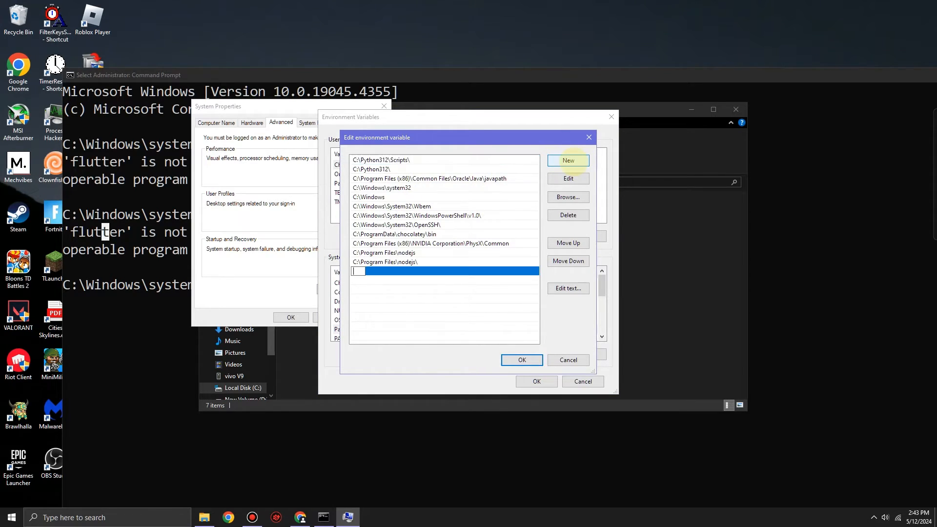
right_click(359, 272)
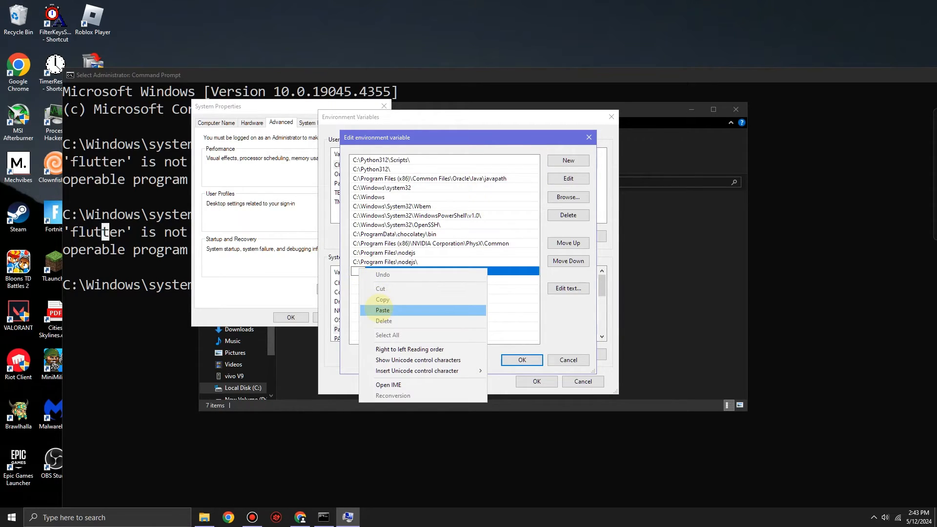
click(383, 310)
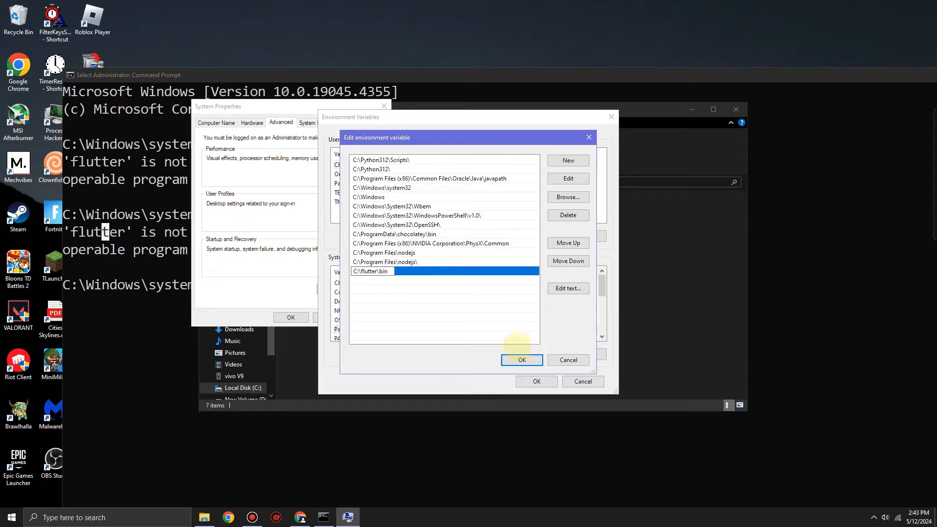
click(523, 360)
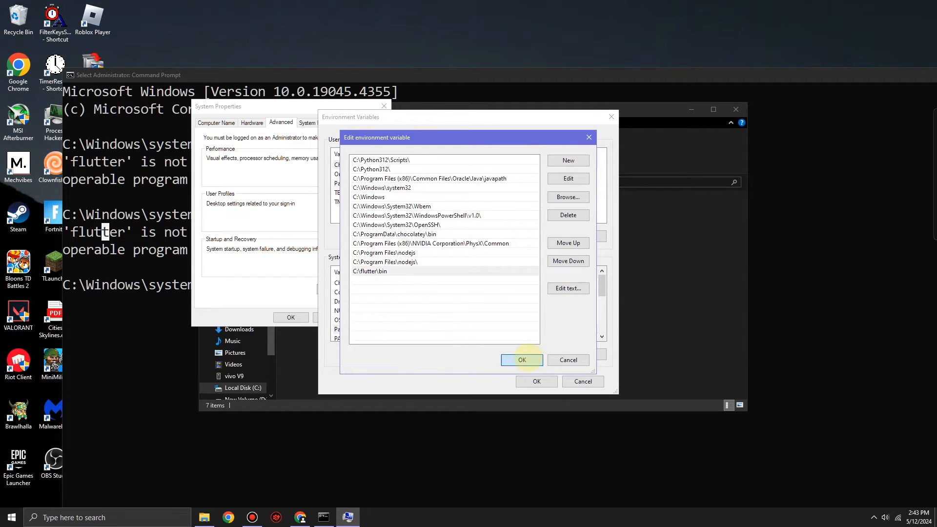
click(536, 381)
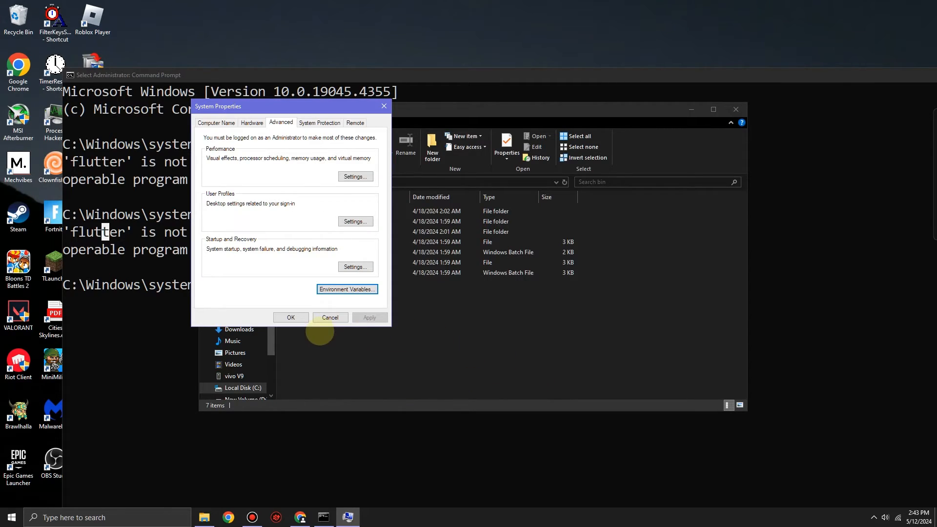
Close the System Properties dialog with OK and run the flutter command again in the open Command Prompt
click(290, 317)
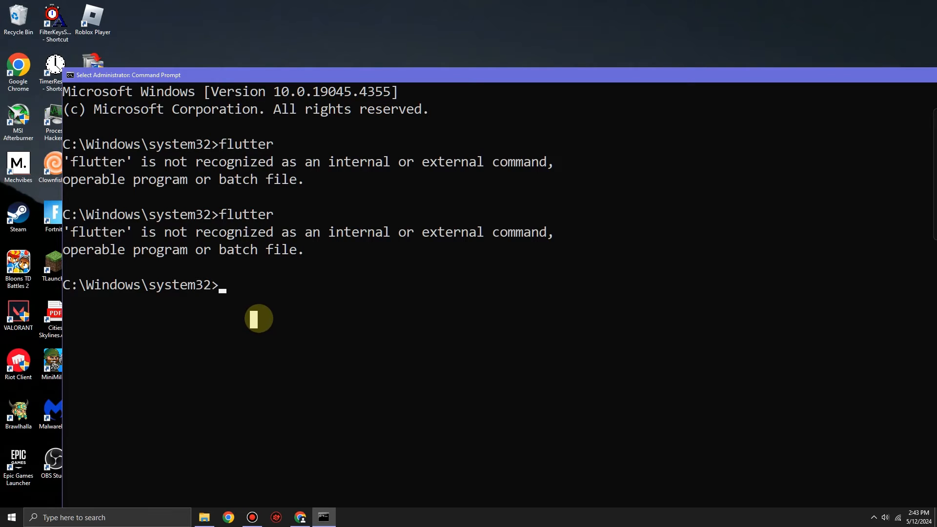
text(flutter)
key(Return)
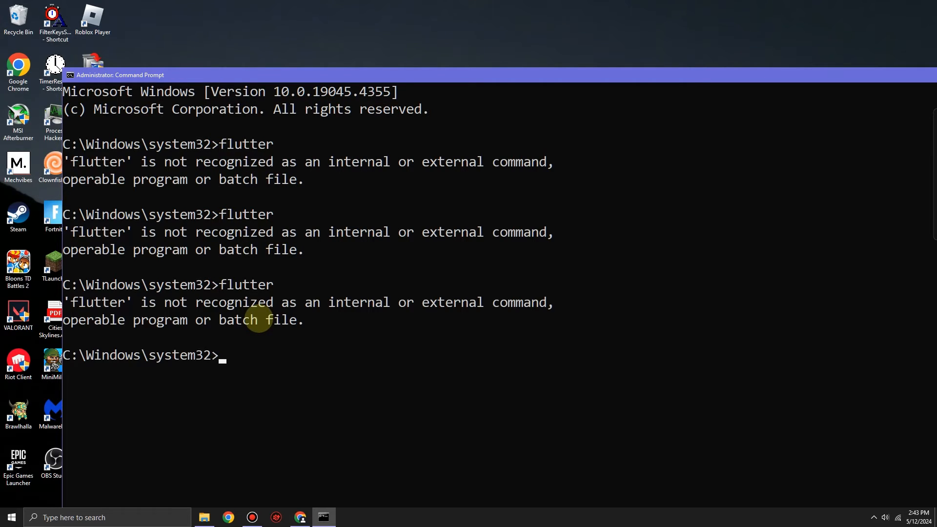
Close the current Command Prompt window, search Windows for cmd and start a new Command Prompt as administrator
drag(636, 78, 524, 80)
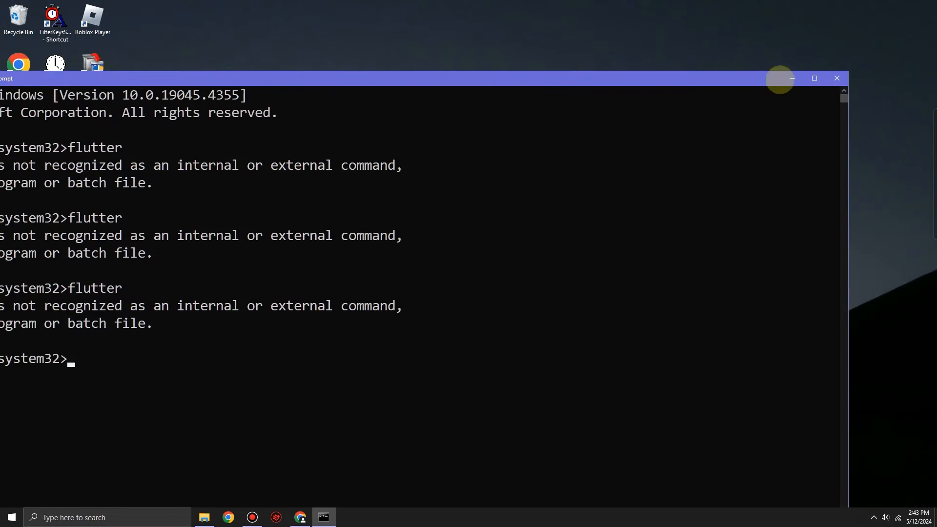
click(838, 79)
click(126, 515)
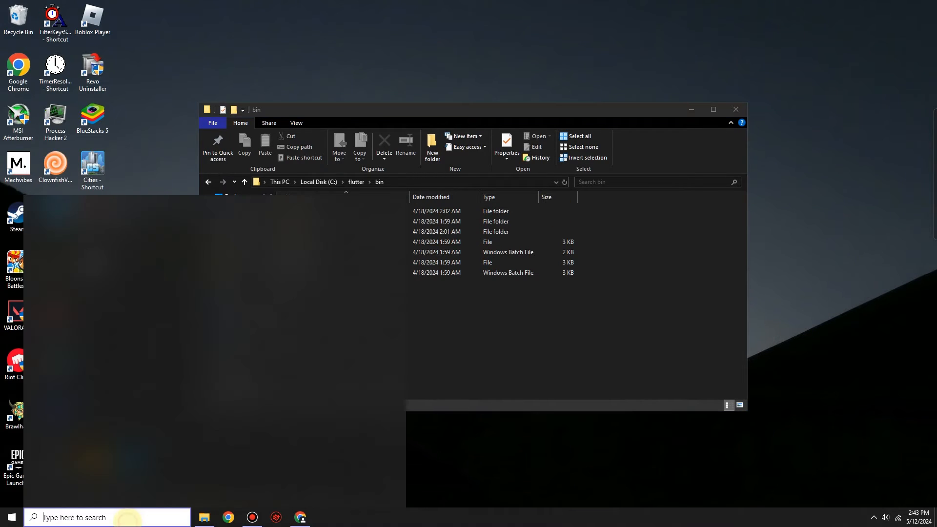
text(cmd)
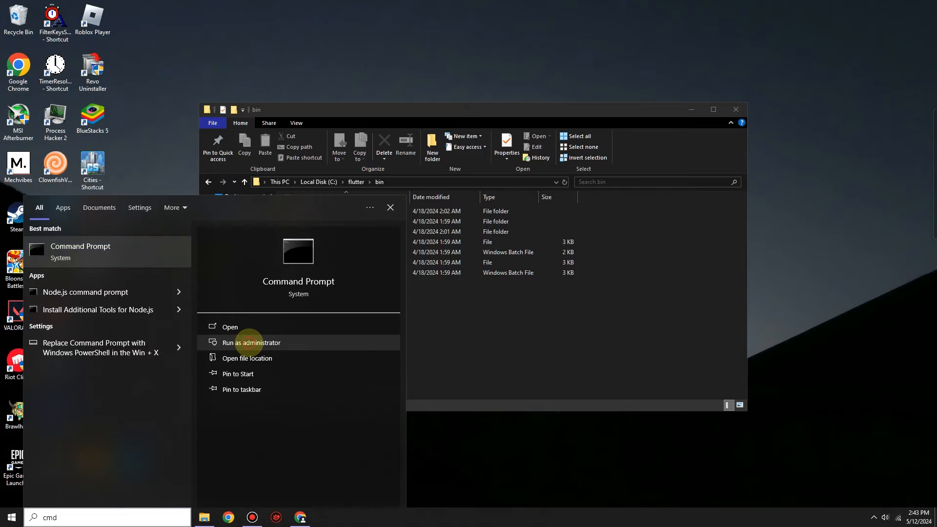
click(248, 343)
click(330, 211)
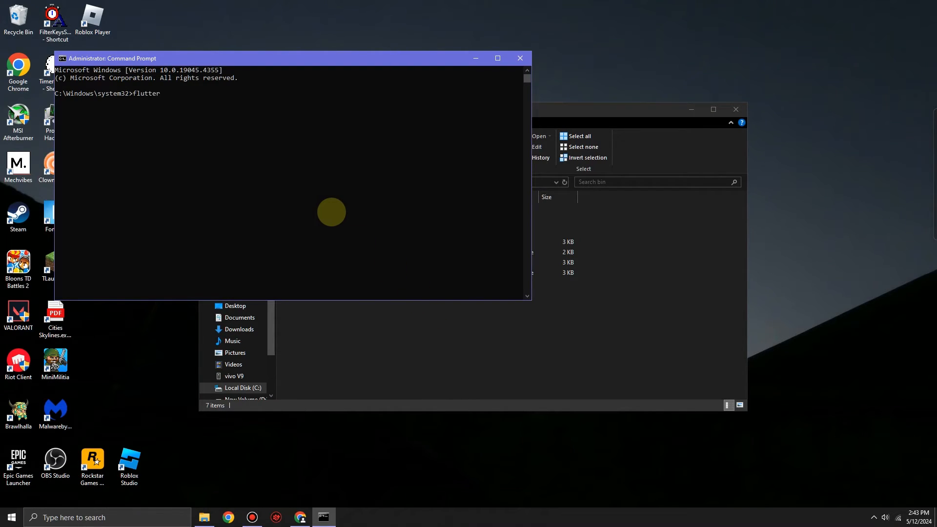
Run the flutter command in the new Command Prompt window with the text enlarged
text(flutter)
scroll(332, 212, up, 5)
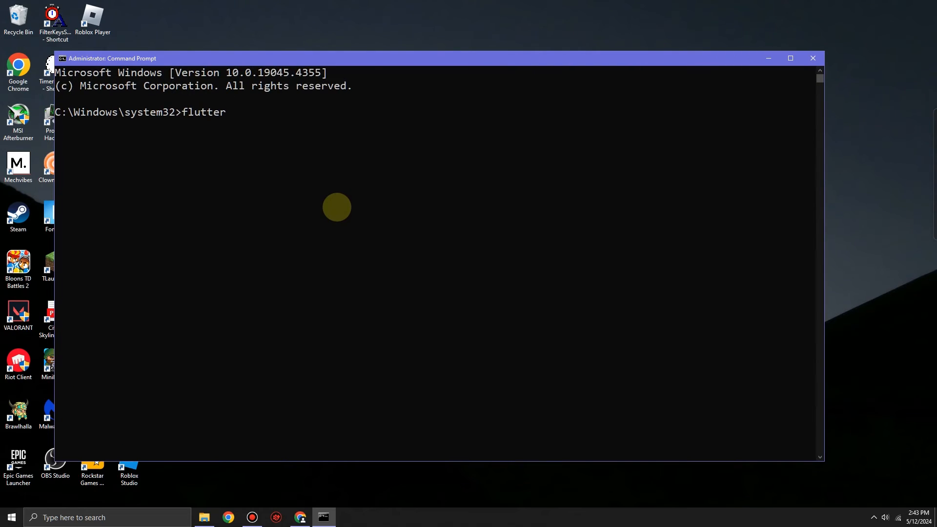
key(Return)
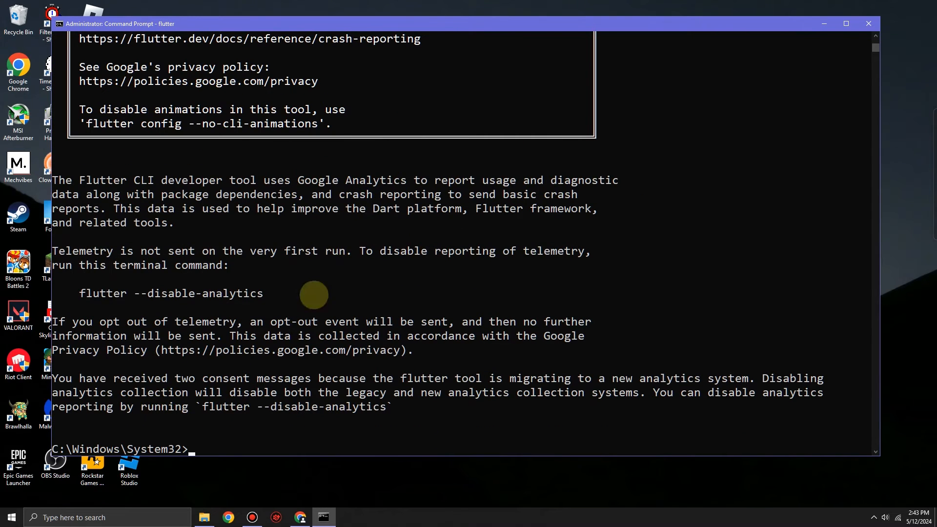
Run flutter doctor at the prompt below the flutter command's output
drag(412, 404, 80, 151)
drag(80, 151, 98, 166)
scroll(118, 245, down, 16)
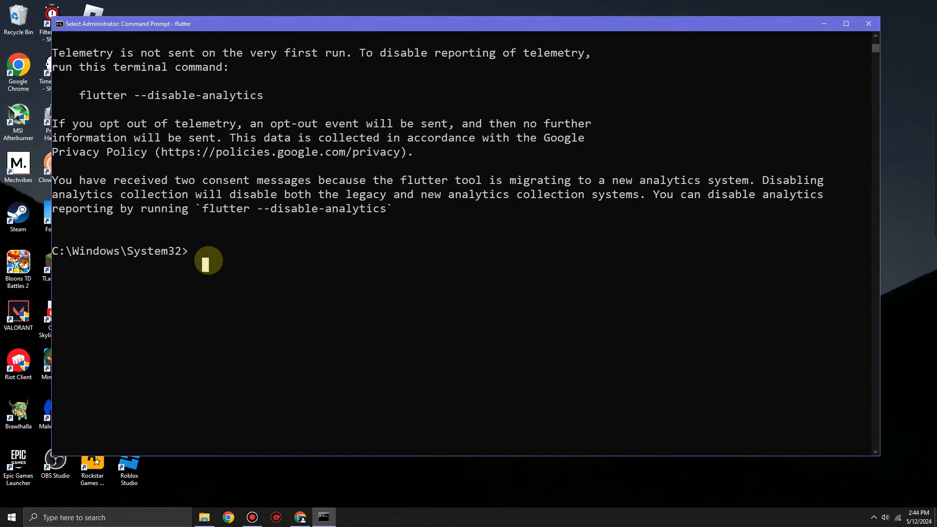
click(206, 264)
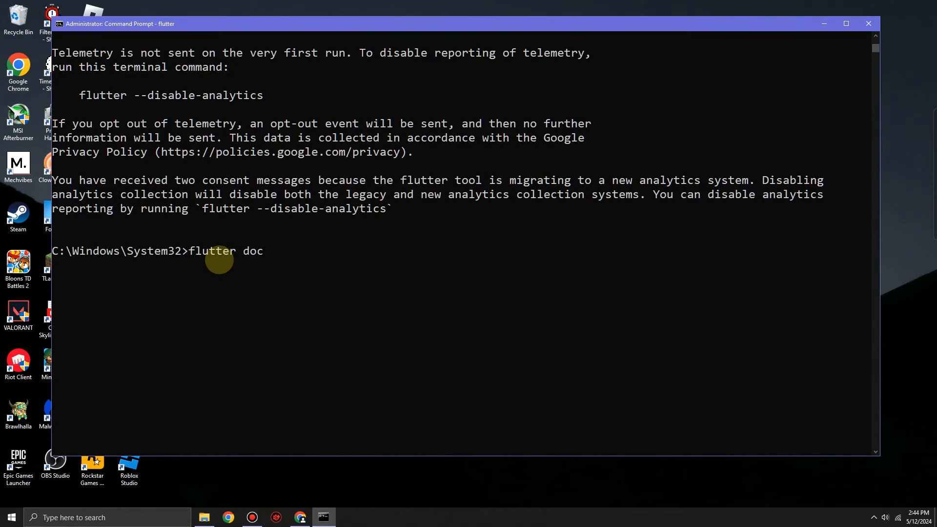
key(Return)
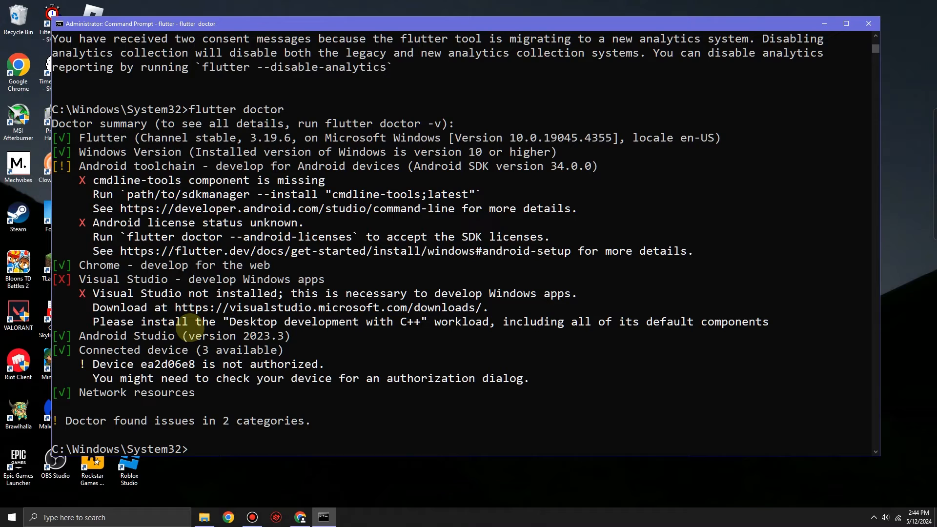
Examine the Android toolchain section of the doctor summary, including its cmdline-tools entry and the suggested sdkmanager command
scroll(188, 332, up, 2)
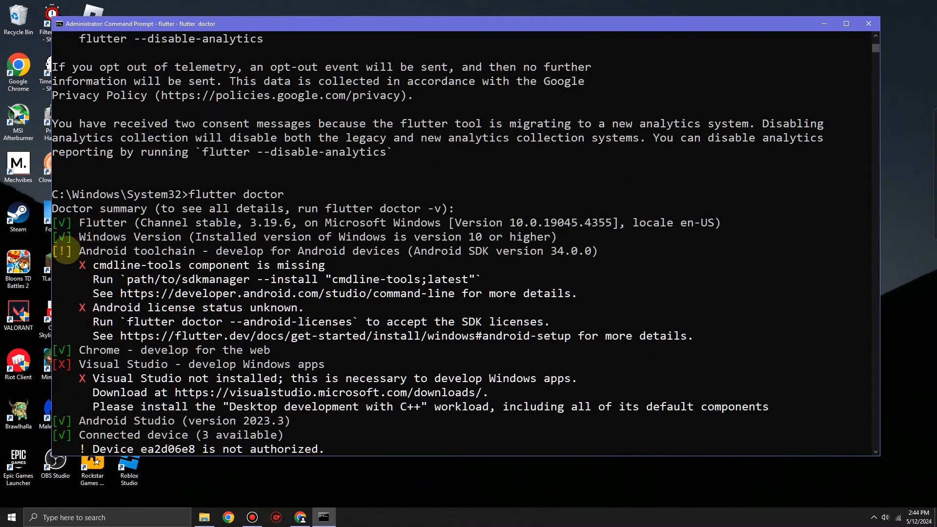
click(61, 251)
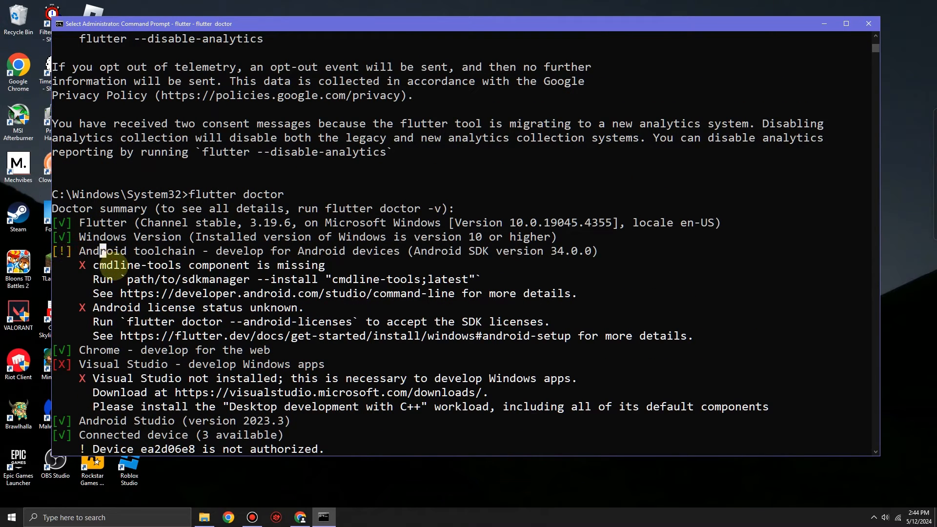
drag(113, 265, 322, 265)
click(322, 265)
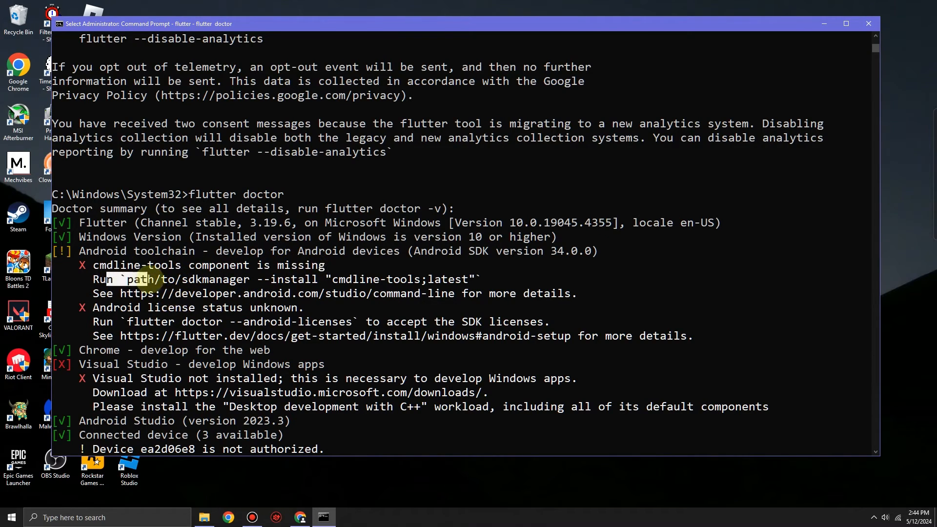
drag(307, 279, 471, 279)
click(342, 280)
click(438, 293)
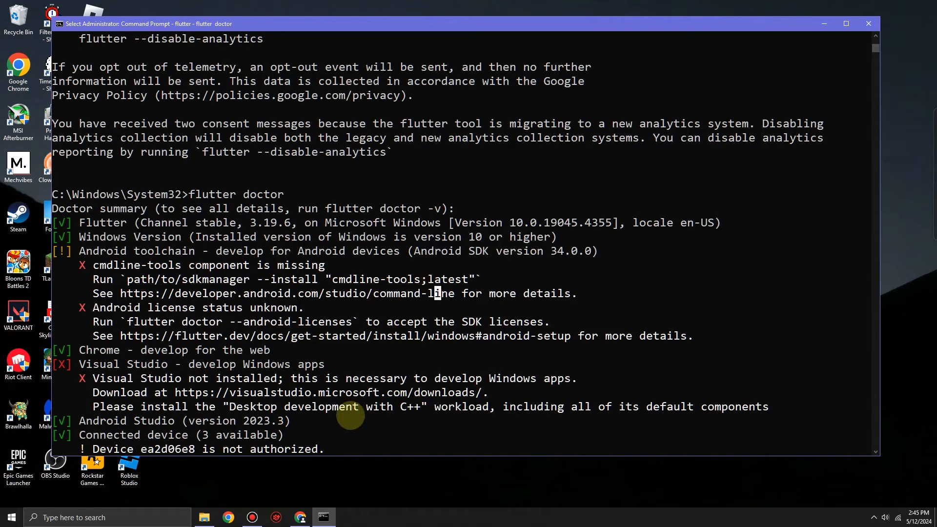
Minimise Command Prompt, search Windows for android and launch Android Studio
click(817, 22)
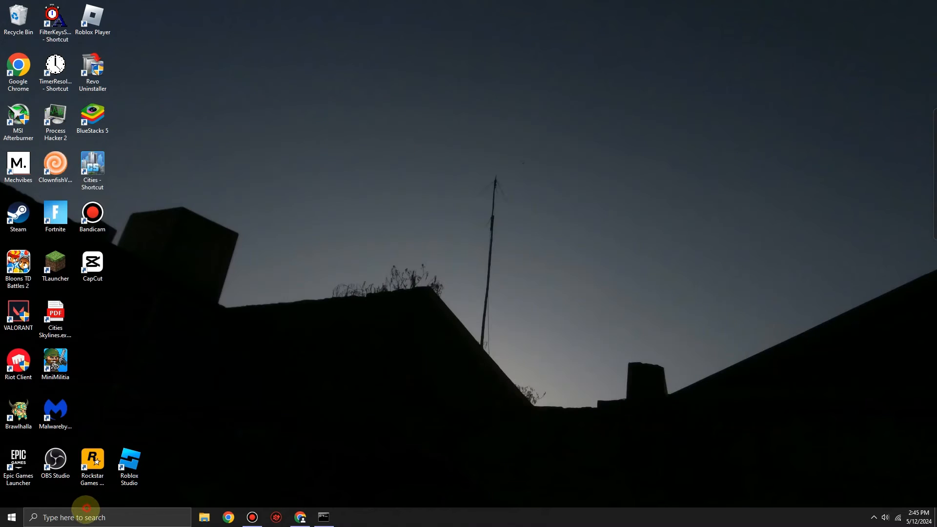
click(83, 516)
text(android)
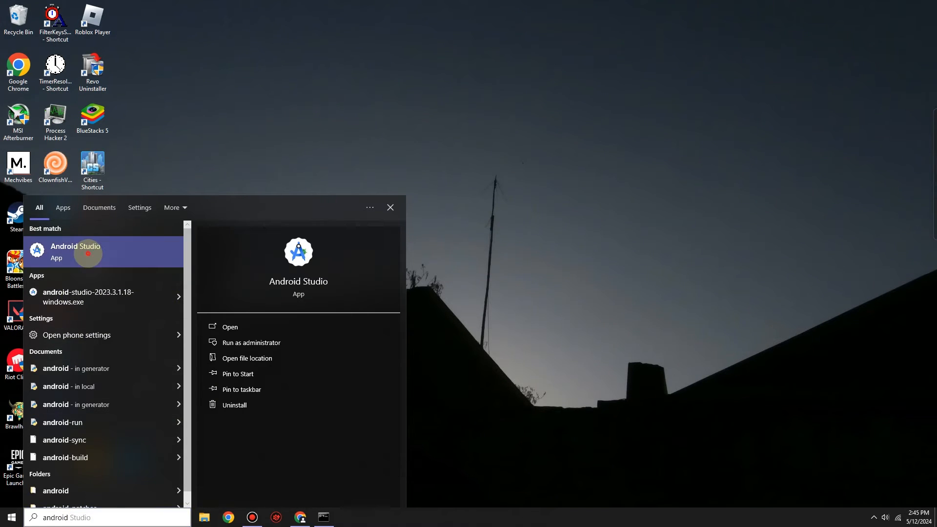
click(87, 252)
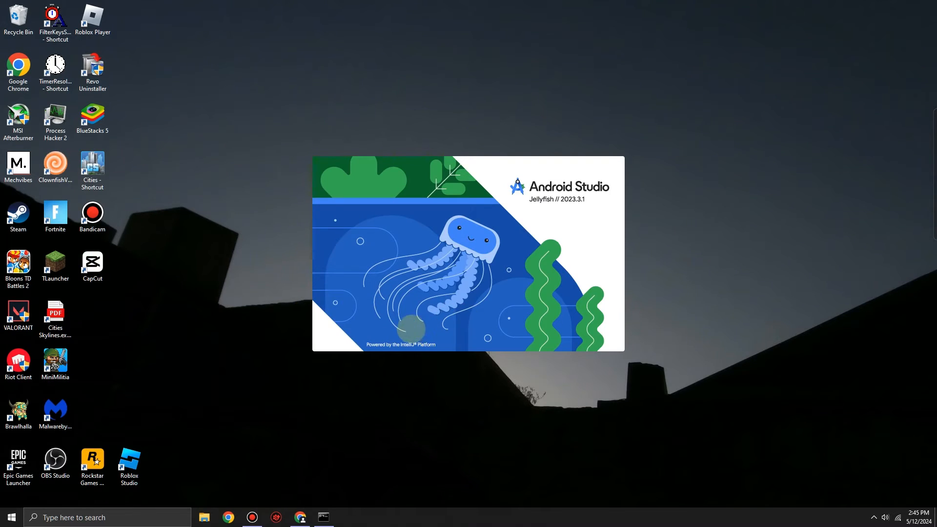
Open the SDK Manager and select Android SDK Command-line Tools (latest) among the SDK tools
click(535, 270)
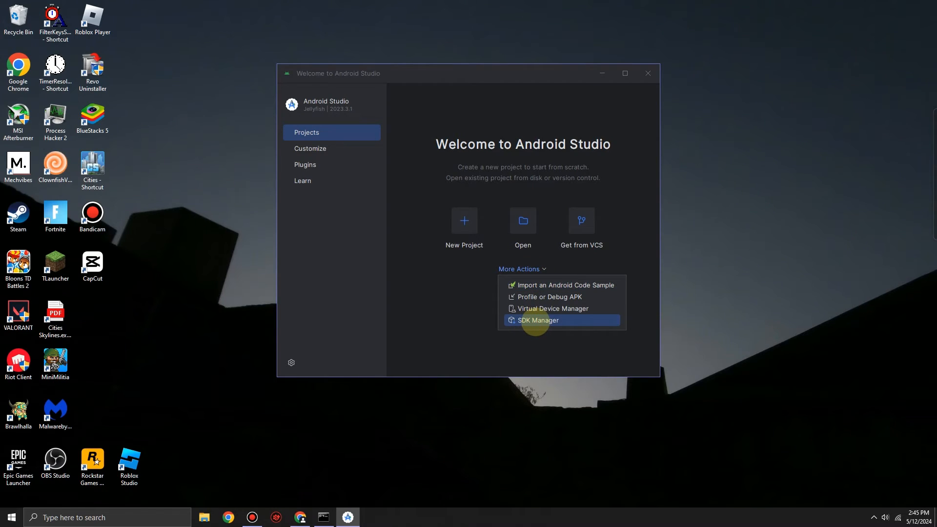
click(538, 321)
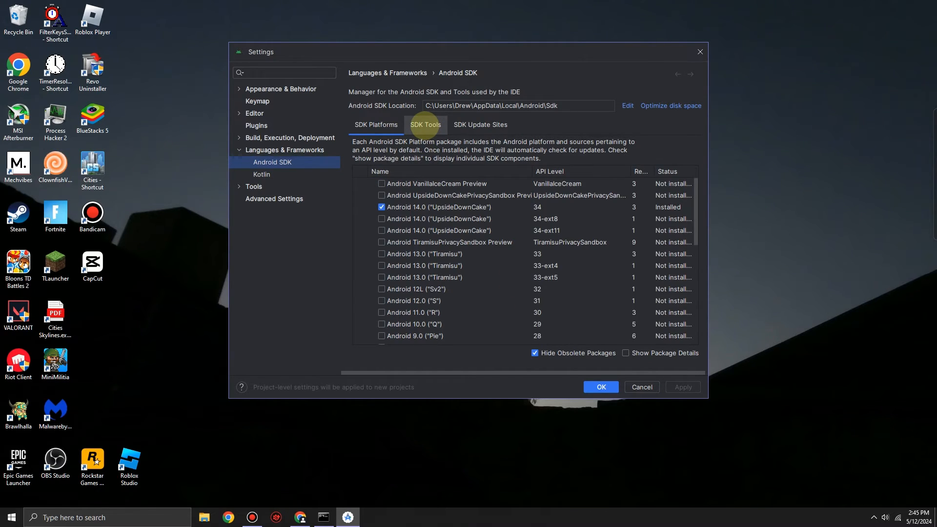
click(425, 124)
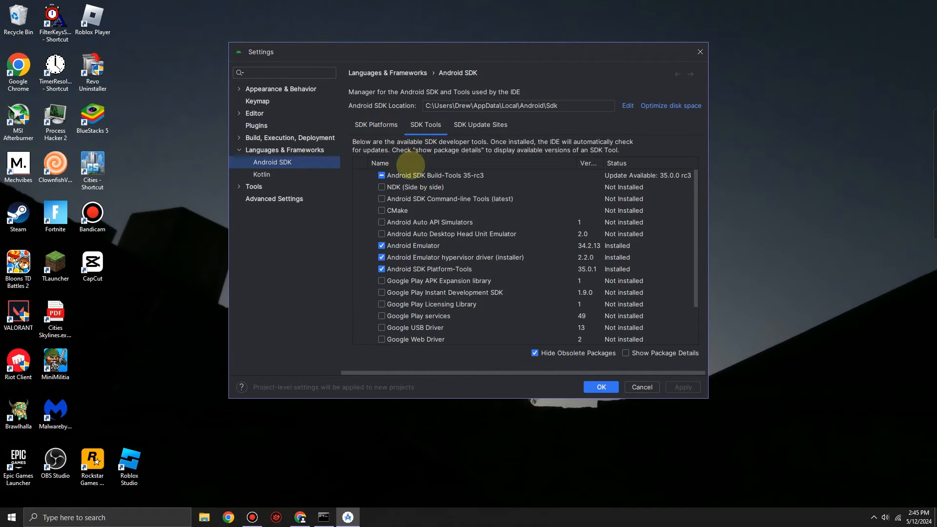
click(381, 198)
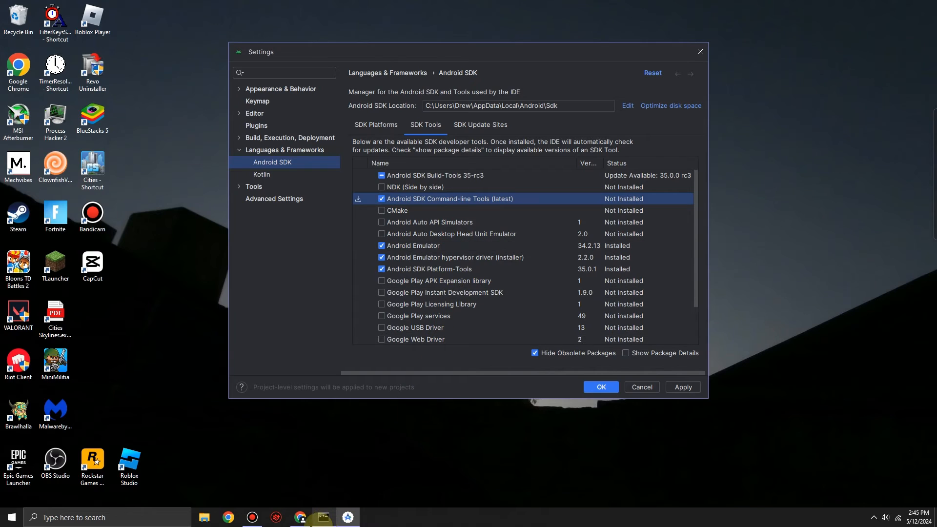
Check the cmdline-tools name in the doctor output in Command Prompt and return to Android Studio's SDK settings
click(323, 517)
click(335, 279)
drag(335, 279, 429, 279)
key(alt+Tab)
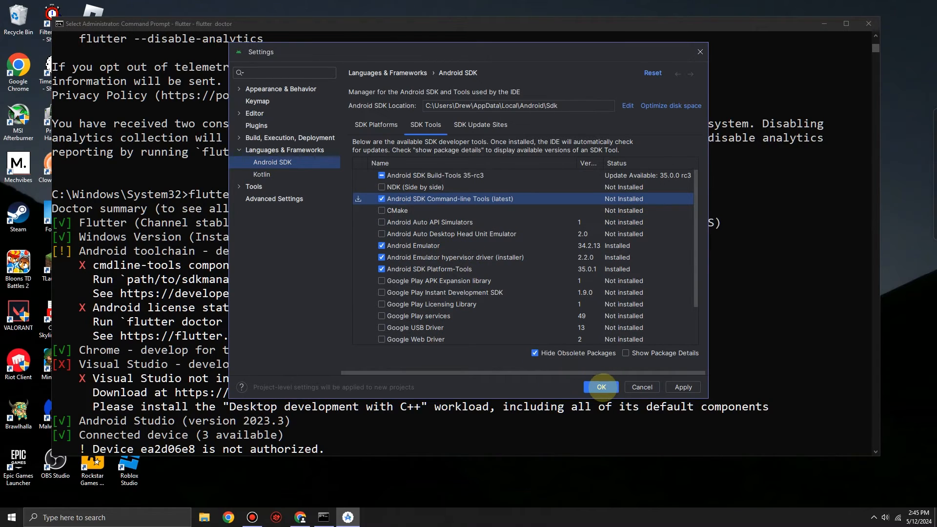
Install the selected Android SDK Command-line Tools, finish the component installer and close Android Studio
click(601, 387)
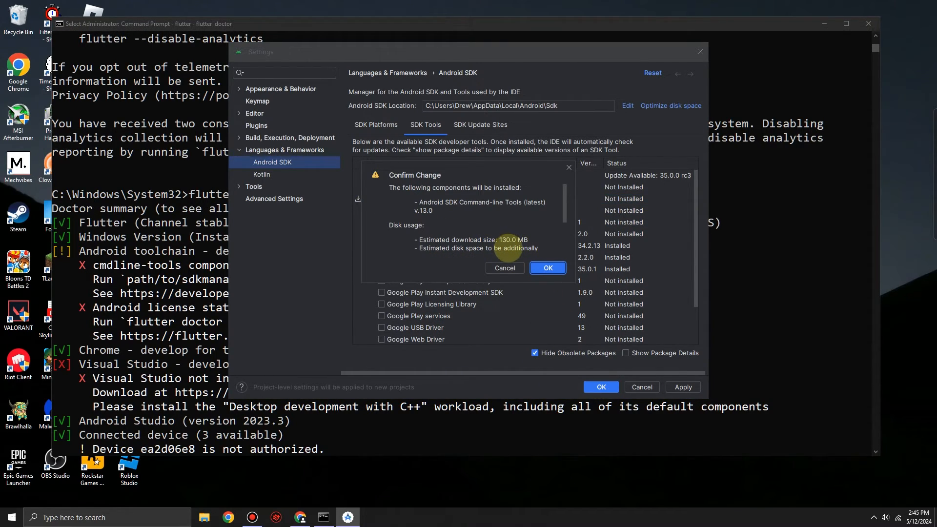
scroll(534, 238, down, 3)
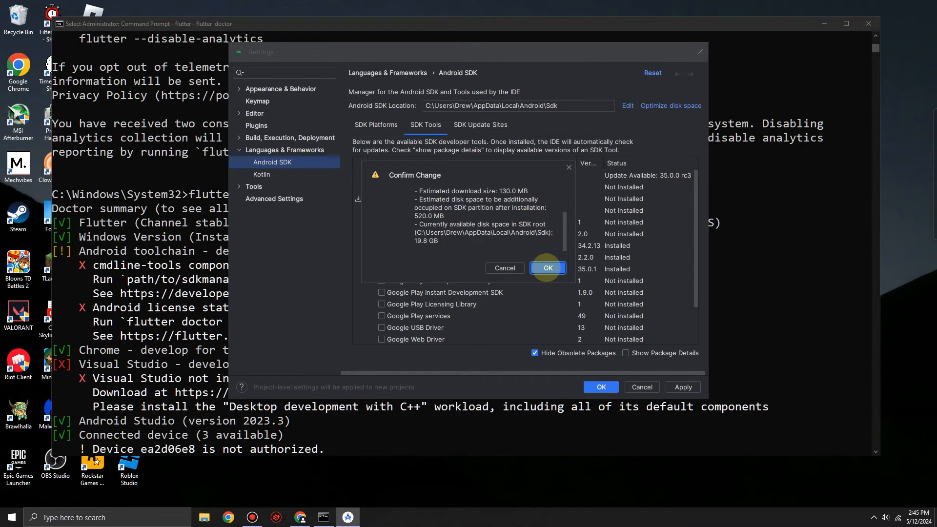
click(548, 268)
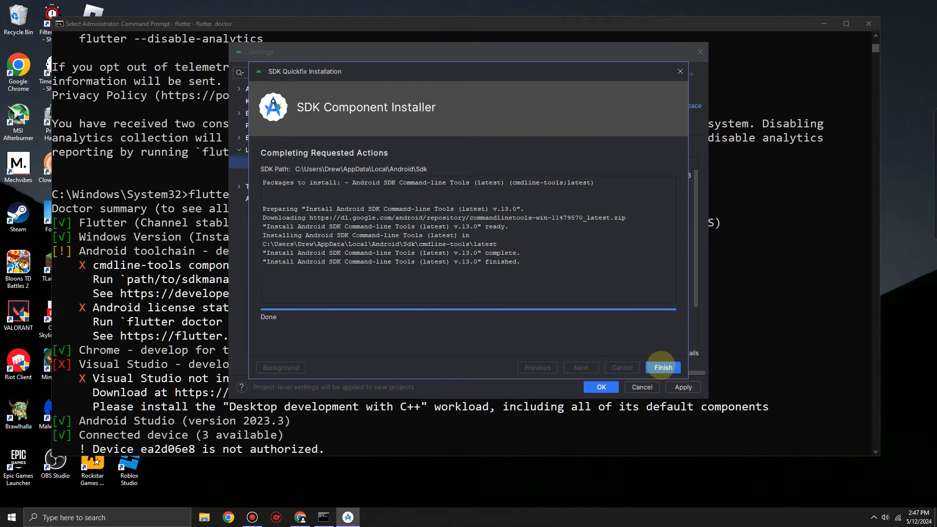
click(664, 367)
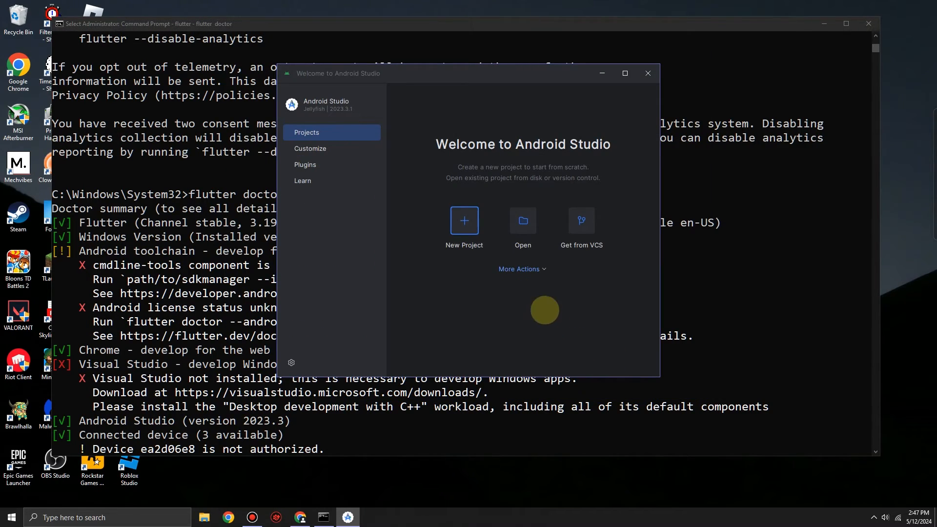
click(648, 73)
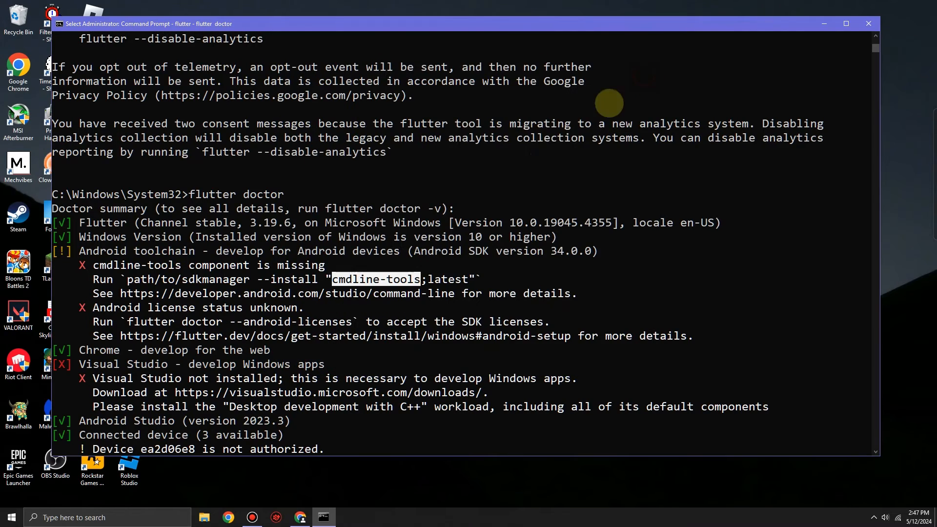
Copy the suggested command flutter doctor --android-licenses from the Android license entry in the doctor output
click(336, 279)
drag(73, 307, 305, 308)
click(297, 307)
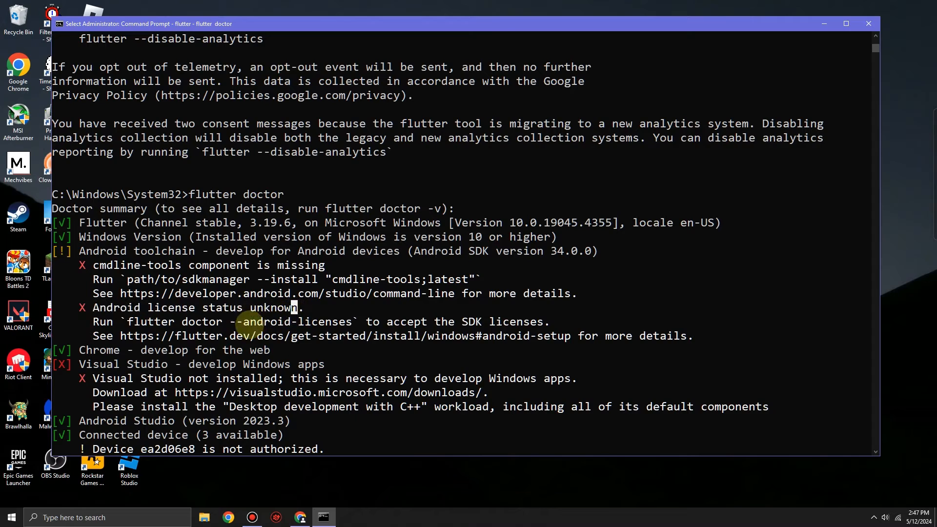
mouse_move(127, 321)
mouse_down()
mouse_move(354, 320)
mouse_move(130, 316)
mouse_up()
click(336, 321)
key(ctrl+c)
scroll(135, 318, down, 3)
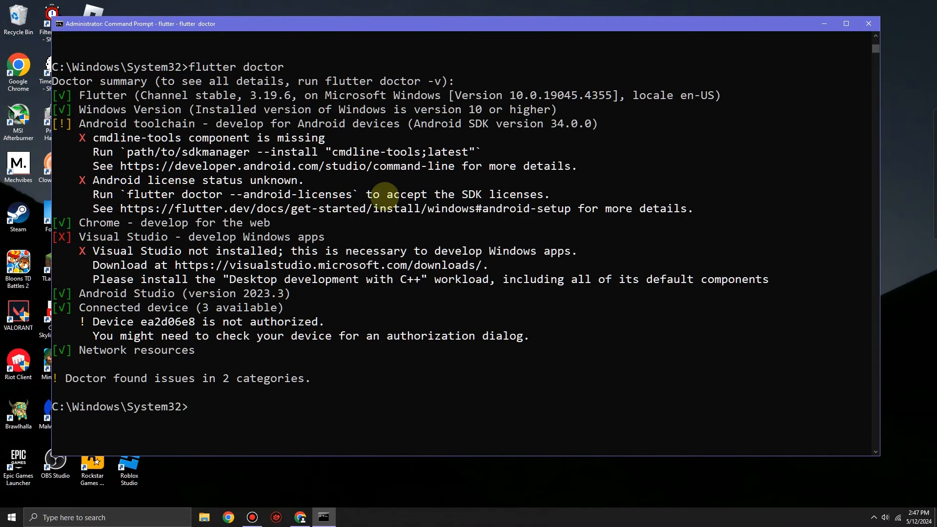
Paste flutter doctor --android-licenses at the prompt and run it
drag(396, 194, 542, 194)
click(410, 251)
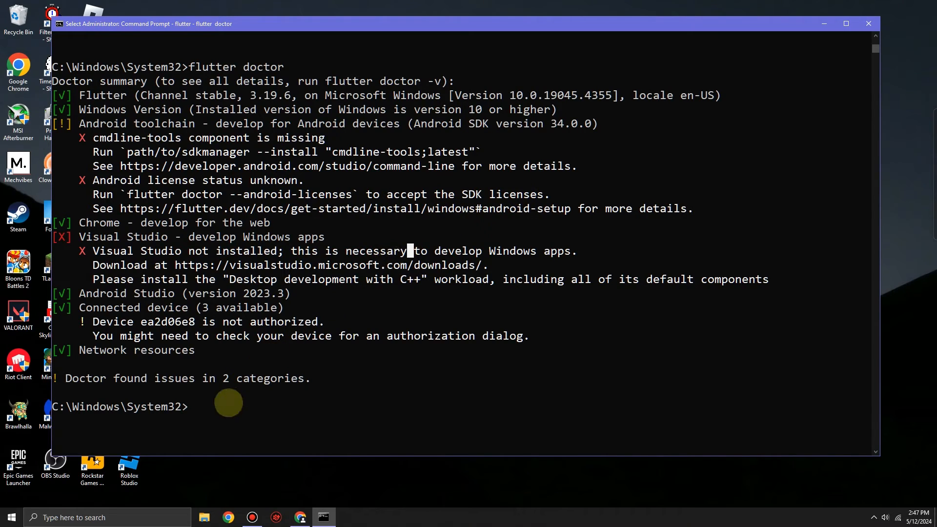
right_click(220, 412)
drag(190, 407, 415, 407)
drag(127, 194, 352, 194)
click(417, 406)
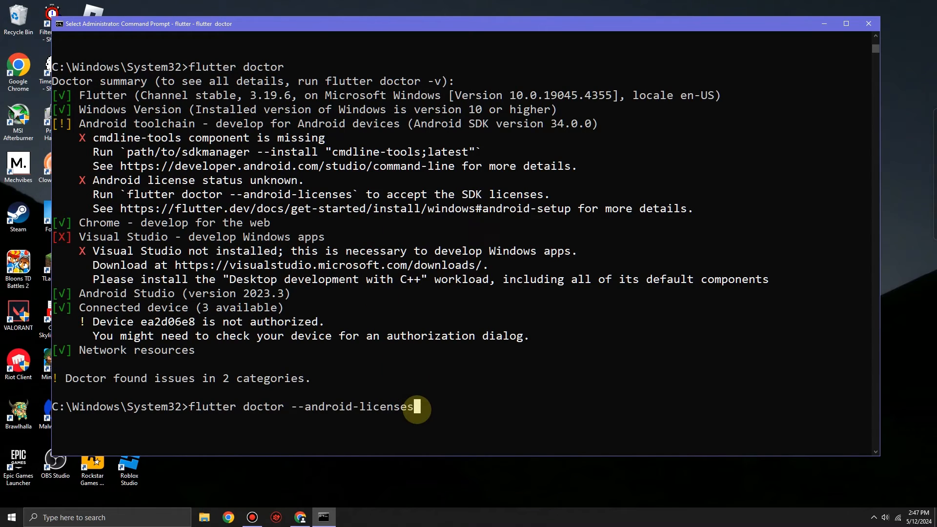
key(Return)
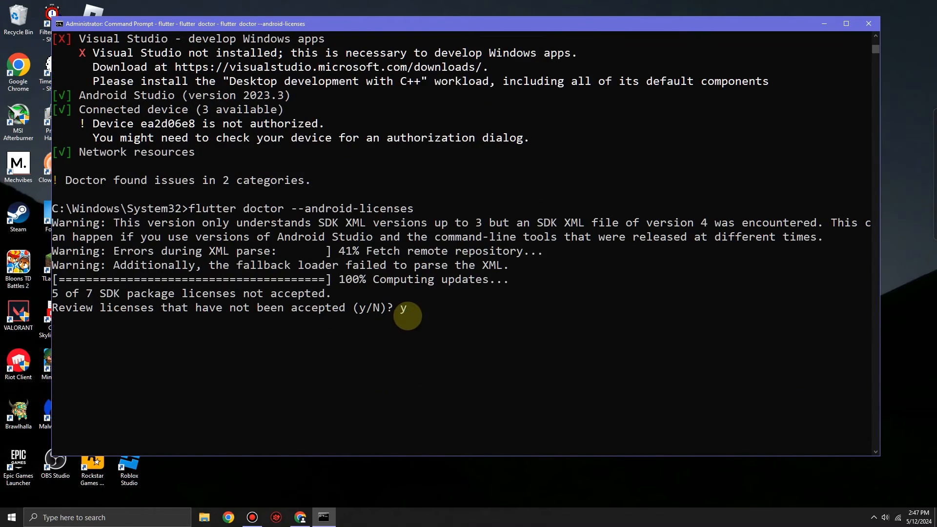
Answer y to the license review and to every SDK package license agreement
key(Return)
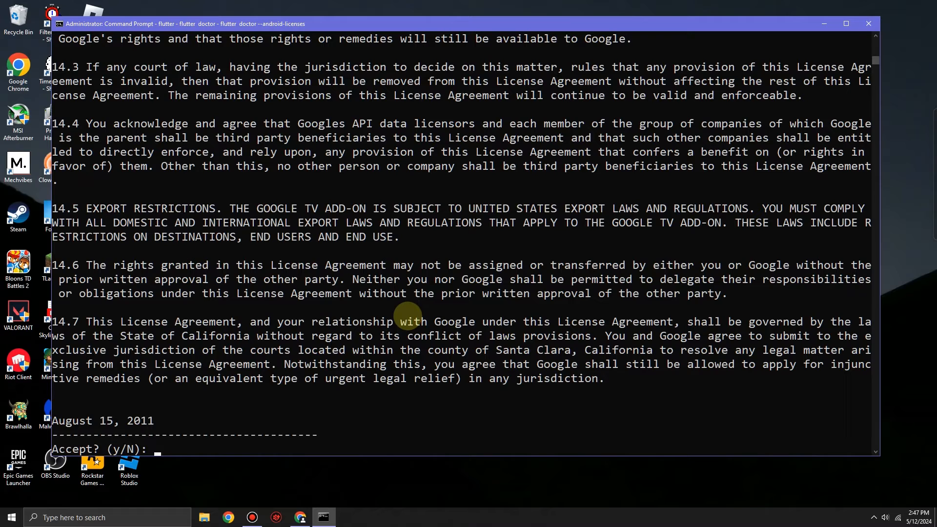
text(y)
key(Return)
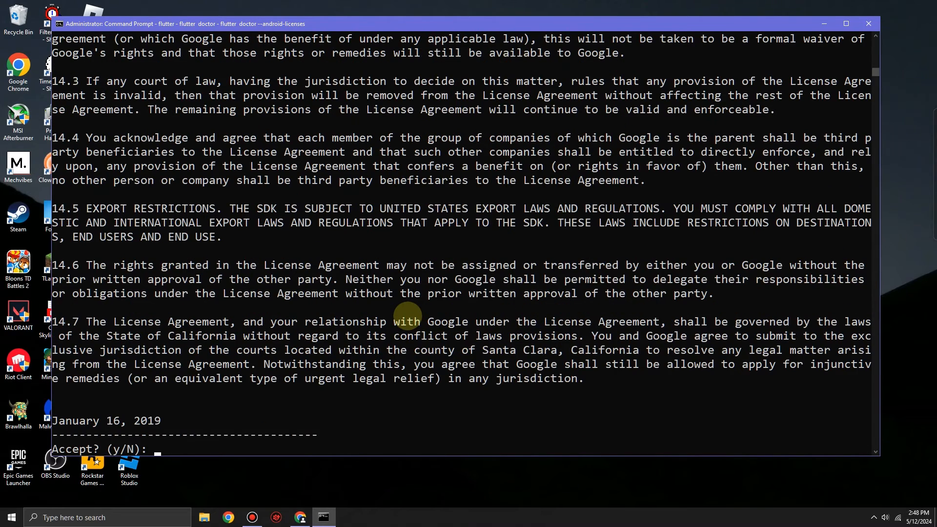
scroll(412, 312, down, 4)
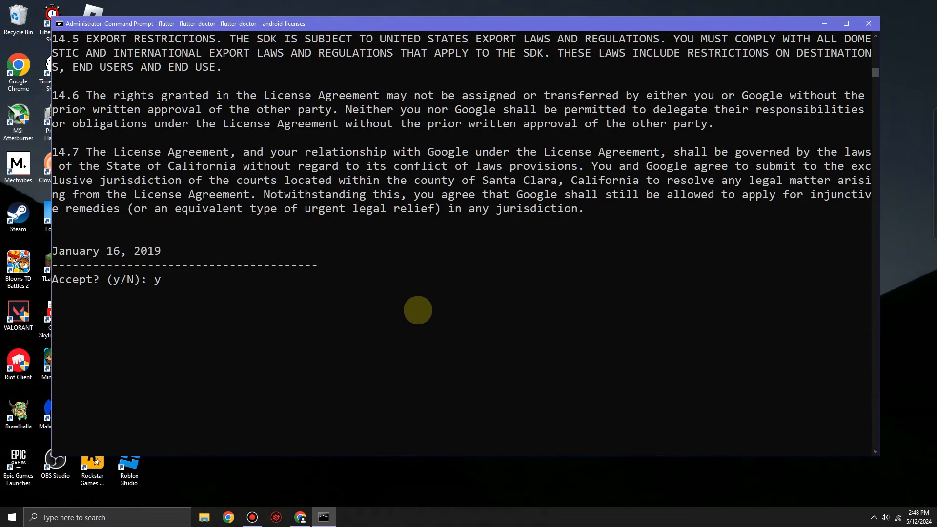
text(y)
key(Return)
scroll(418, 310, down, 4)
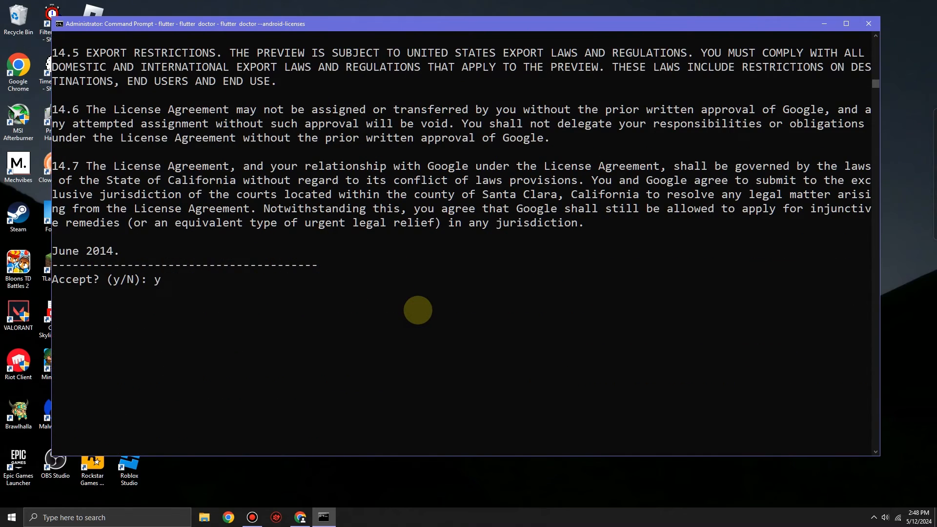
text(y)
key(Return)
scroll(418, 311, down, 1)
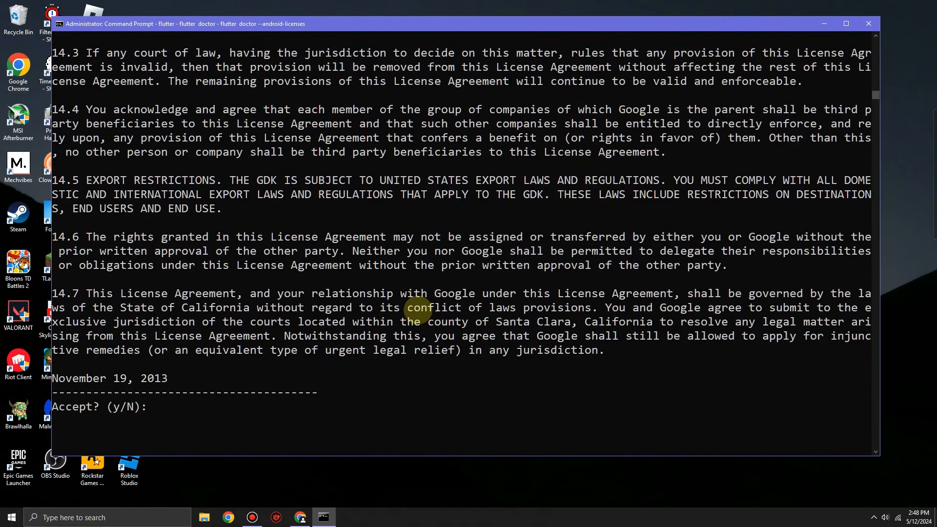
key(Return)
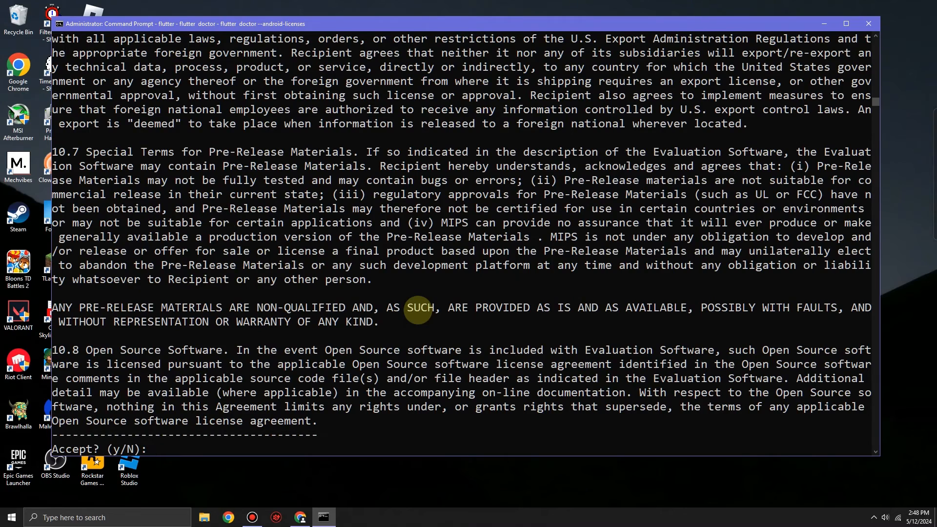
text(y)
key(Return)
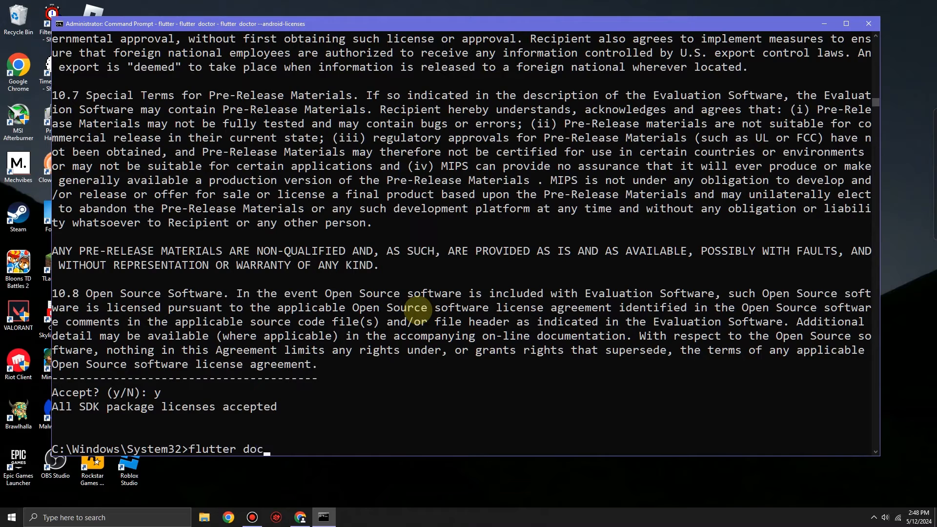
Run flutter doctor again and review the entries in its summary
text(flutter doctor)
key(Return)
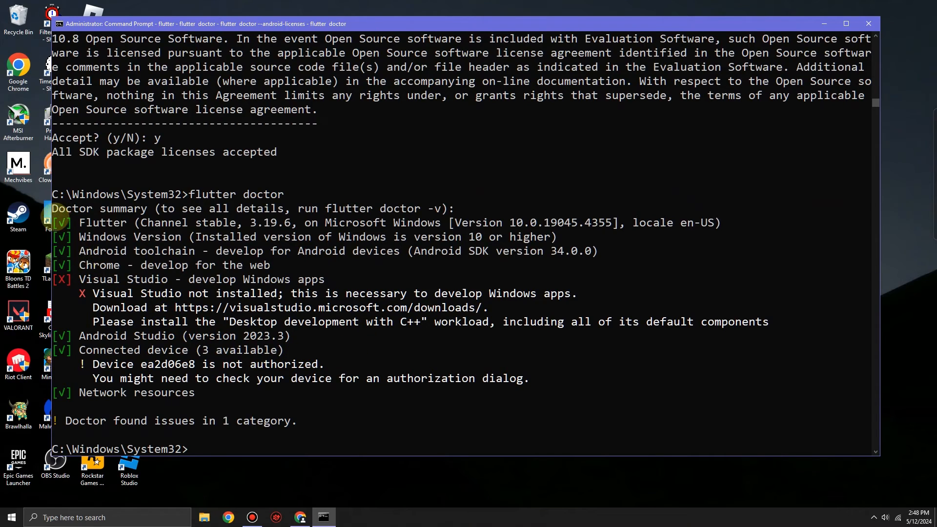
drag(54, 218, 291, 409)
click(291, 406)
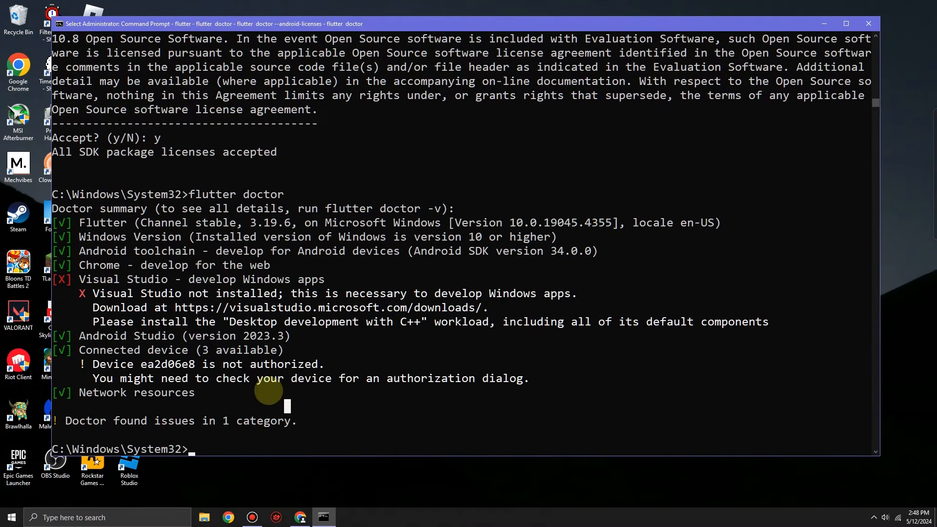
Examine the Visual Studio entry and its "Desktop development with C++" workload in the doctor output, and close Command Prompt
drag(79, 293, 305, 294)
click(315, 293)
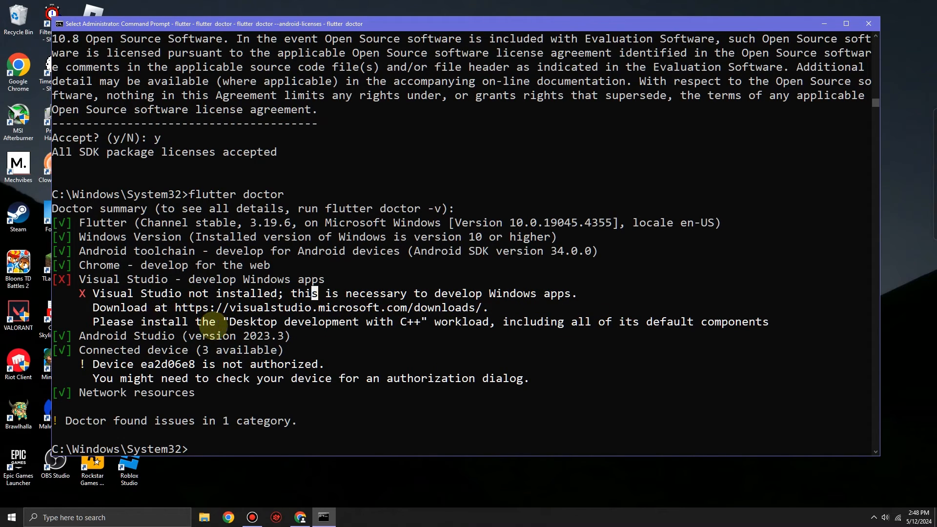
drag(230, 322, 410, 325)
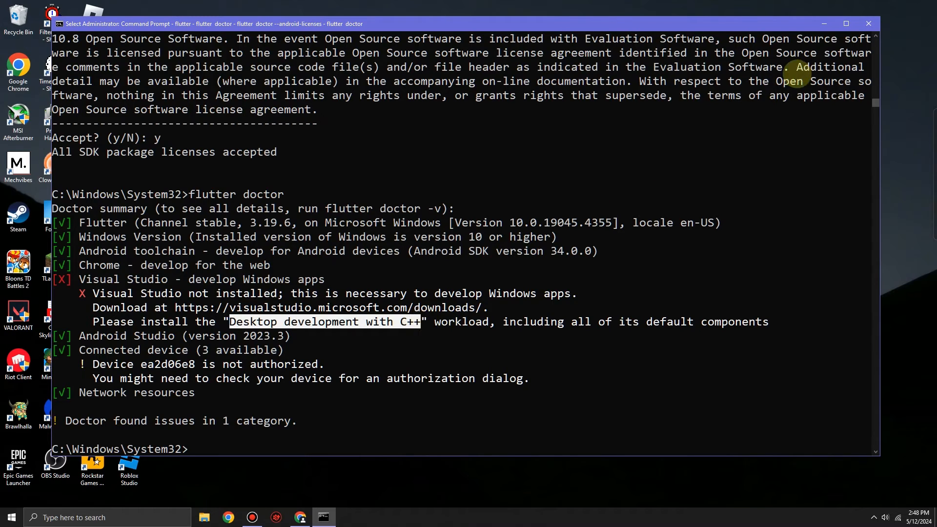
click(868, 23)
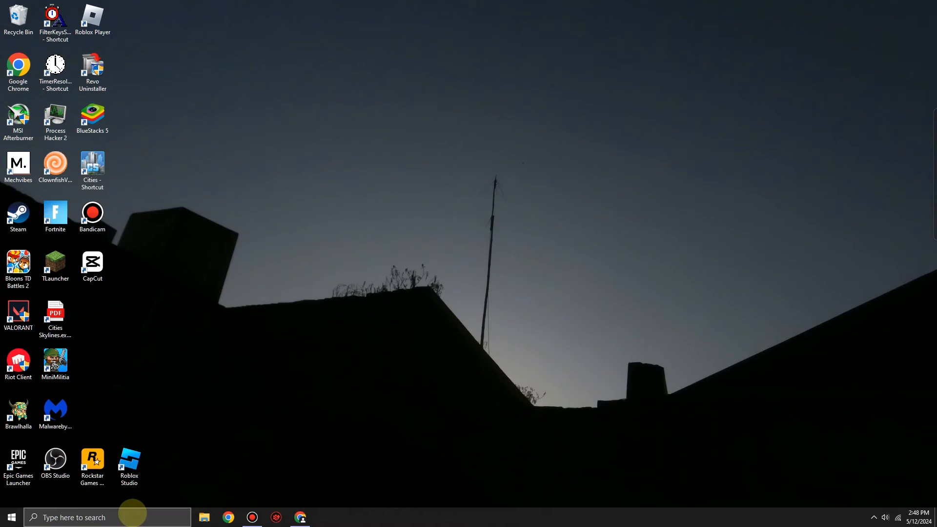
Find Android Studio with Windows search, create a desktop shortcut from its file location and close the folder
click(131, 516)
text(andro)
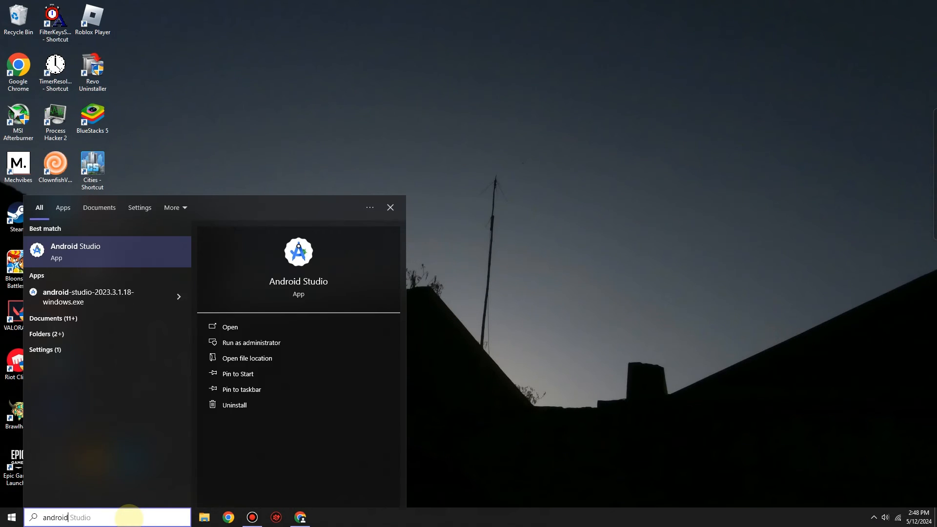
text(id)
right_click(98, 261)
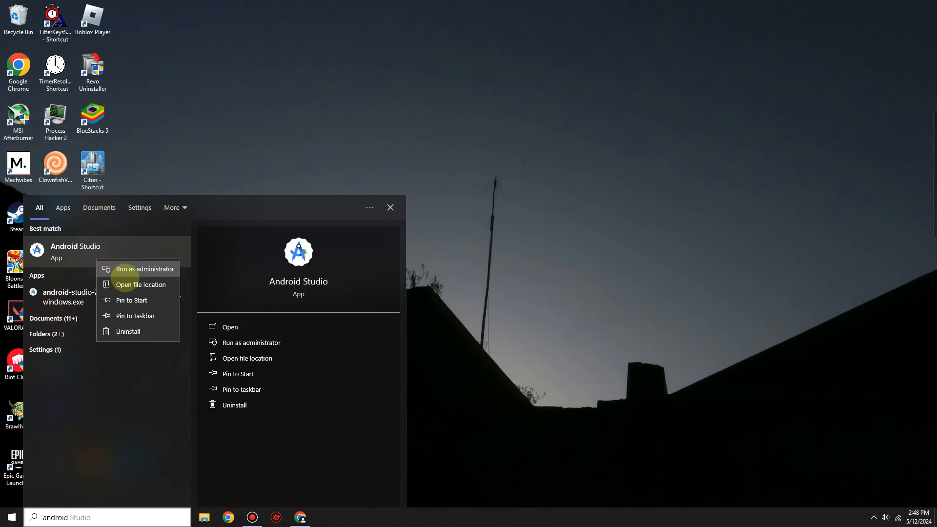
click(136, 284)
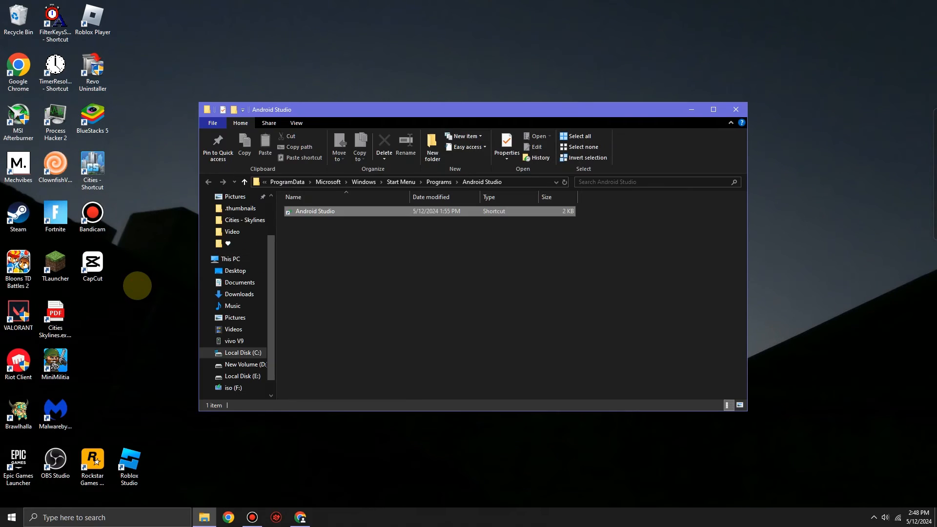
right_click(302, 211)
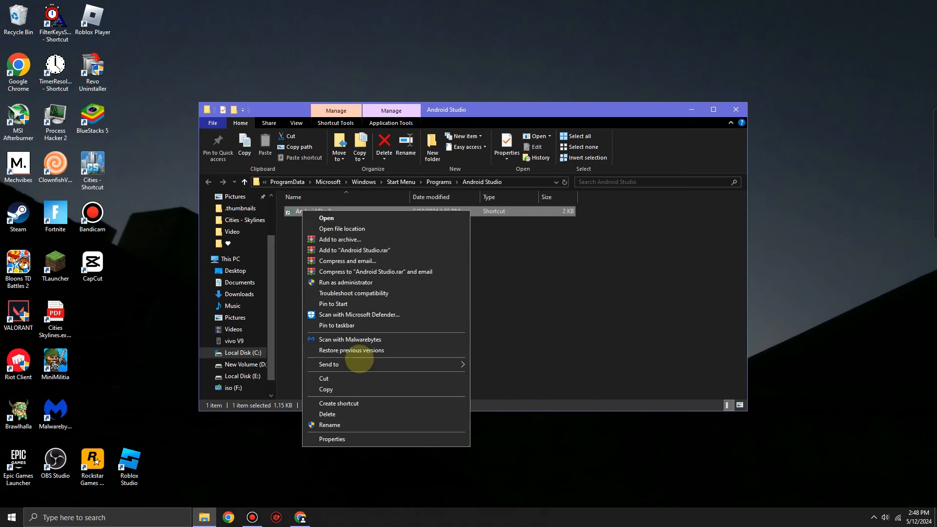
mouse_move(461, 365)
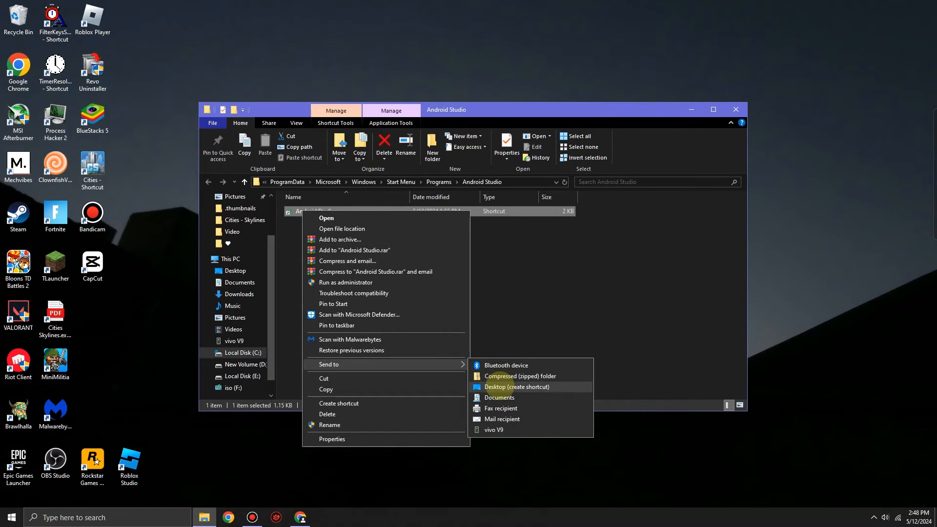
click(500, 386)
click(735, 110)
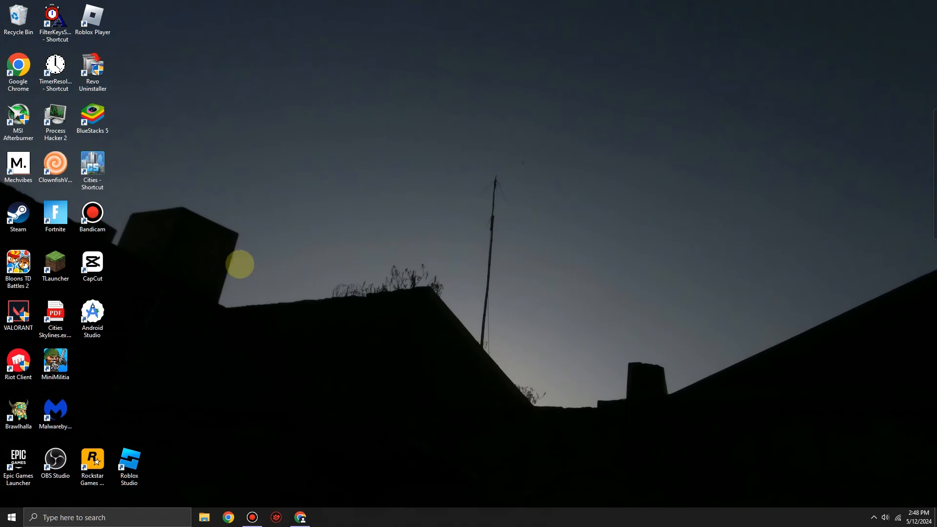
Set the Android Studio desktop shortcut's compatibility properties to run the program as an administrator
right_click(88, 319)
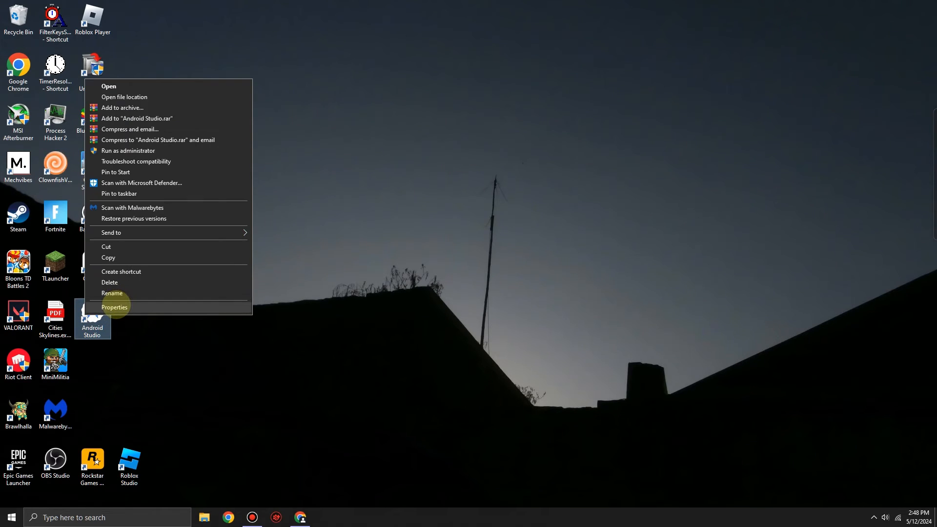
click(115, 307)
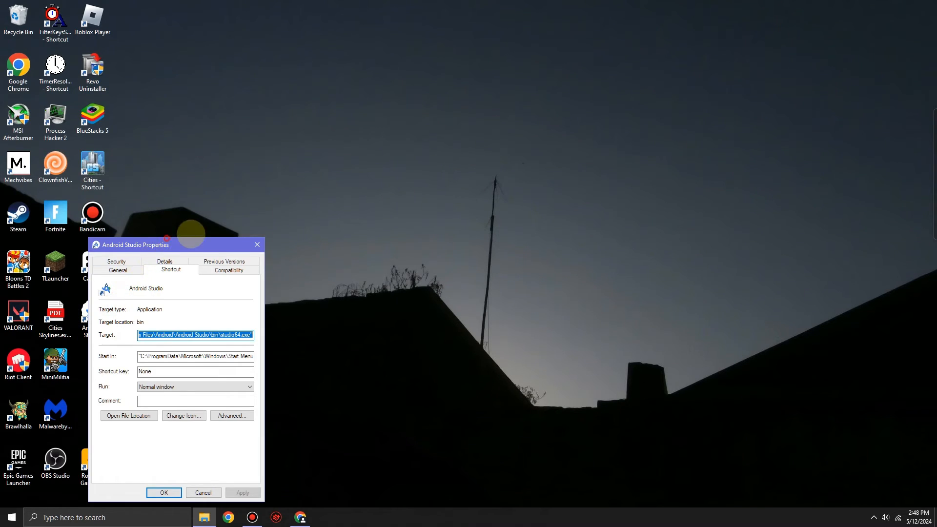
click(348, 245)
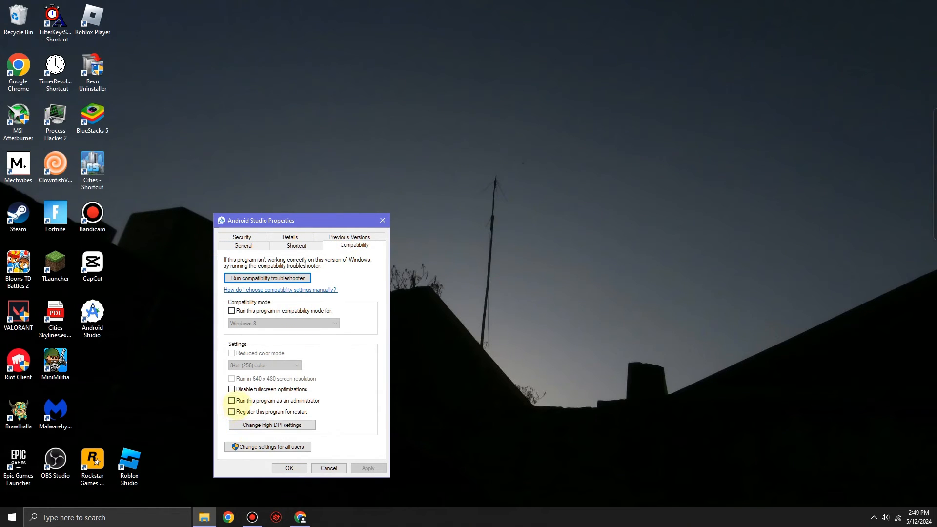
click(232, 401)
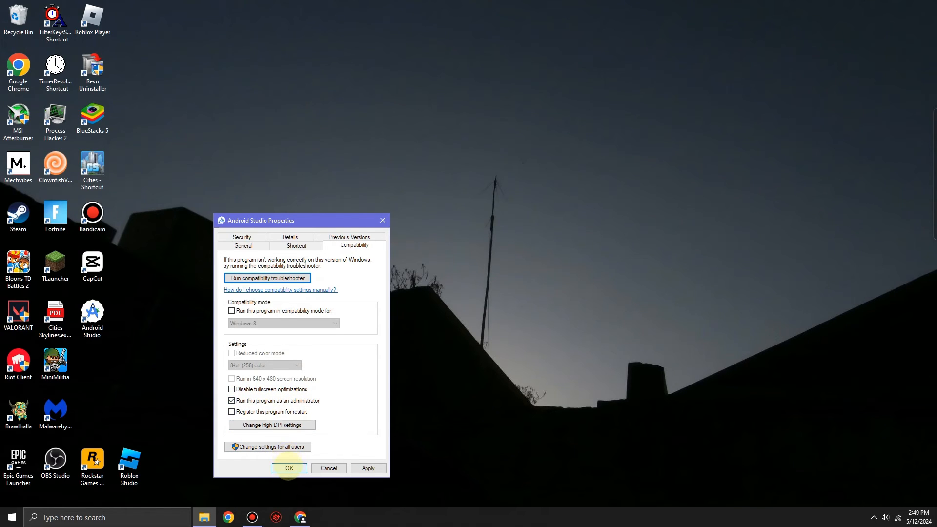
click(288, 467)
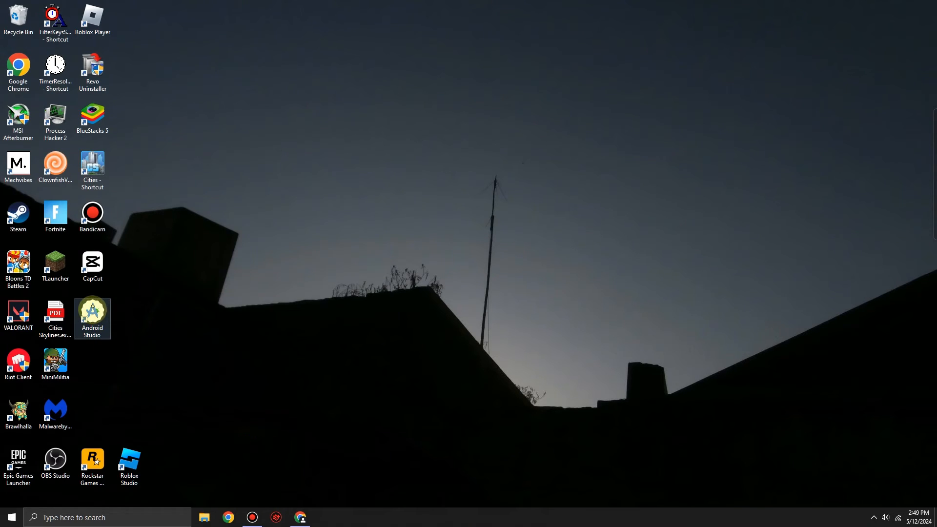
Launch Android Studio, search the plugin marketplace for flutter and install the Flutter plugin by Google, accepting the third-party notice
click(381, 318)
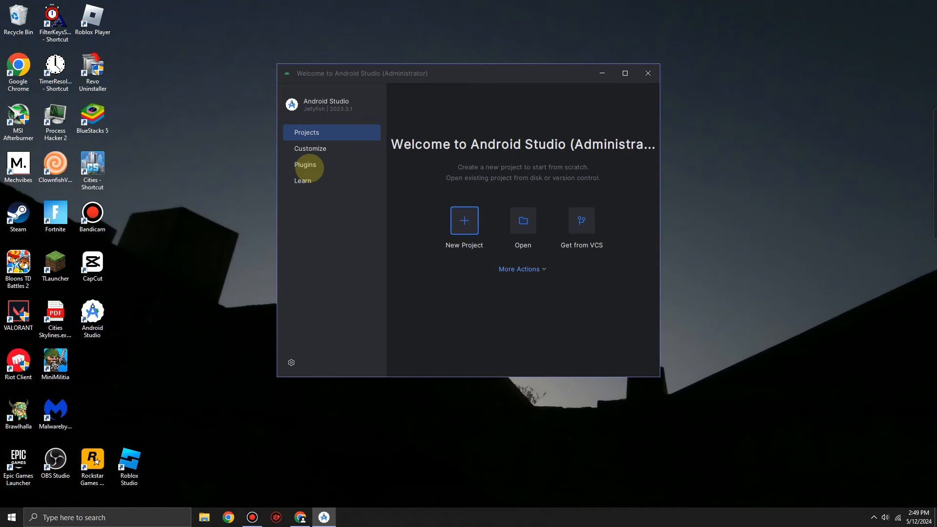
click(305, 165)
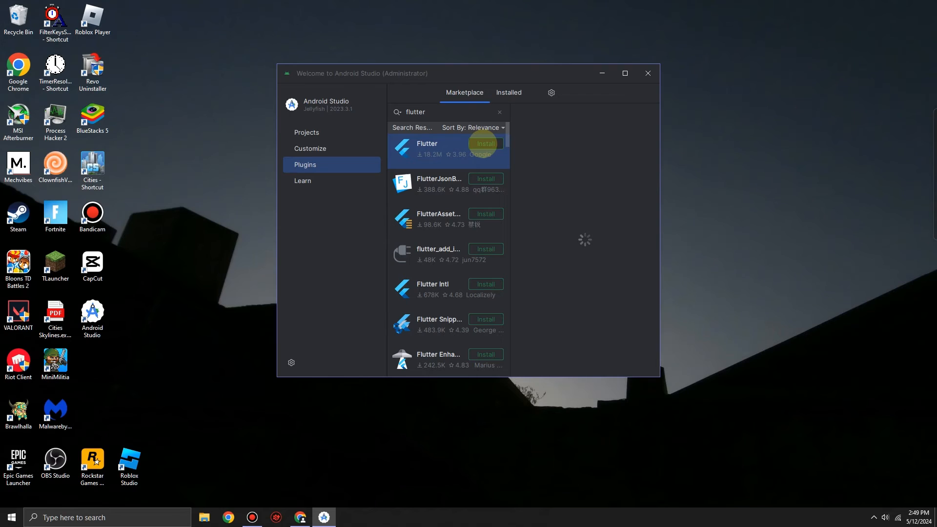
click(486, 143)
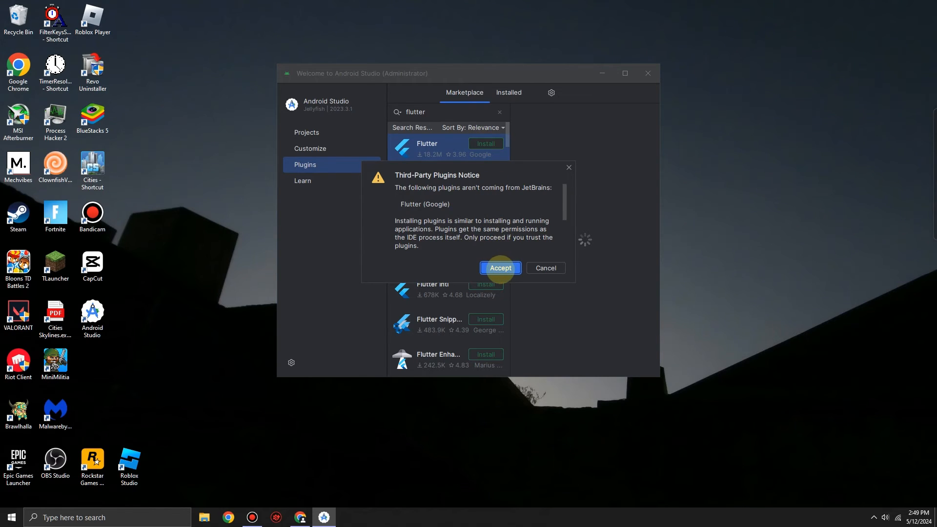
click(500, 268)
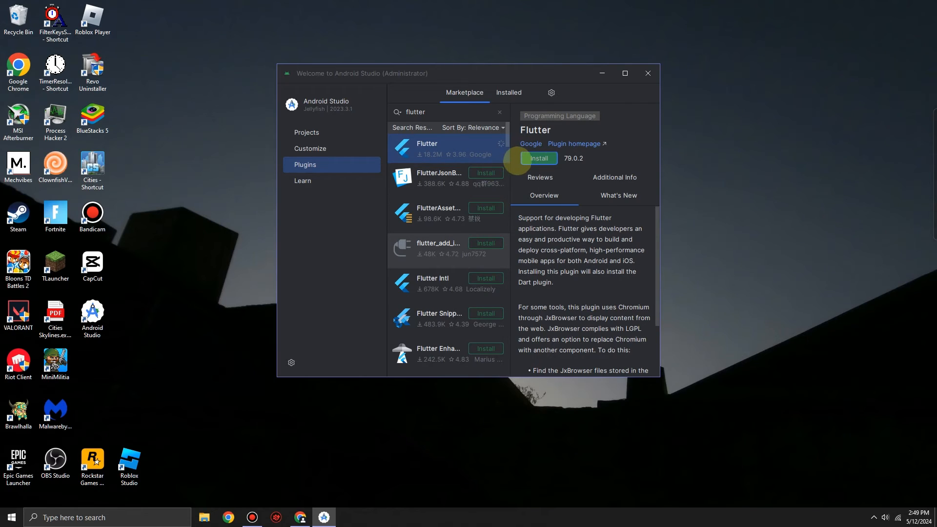
Search the plugin marketplace for dart and install the Dart plugin by JetBrains
double_click(410, 112)
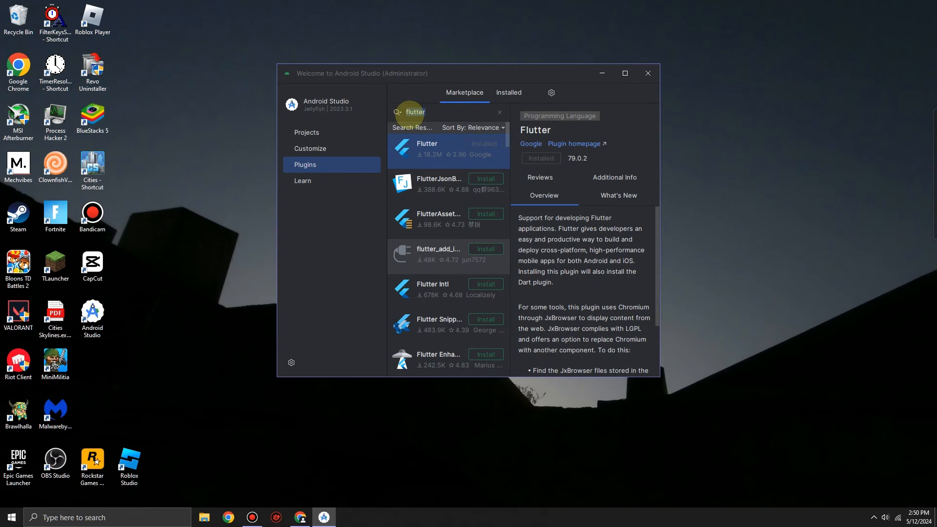
text(dart)
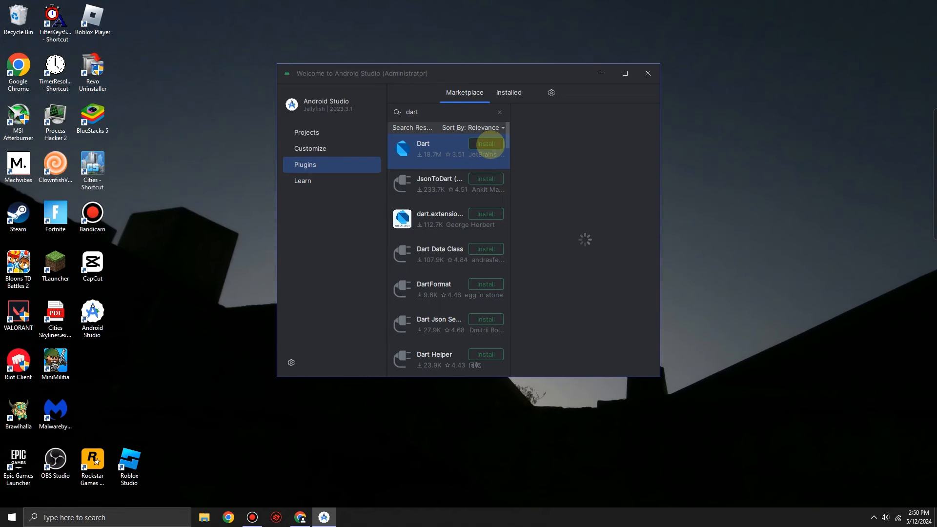
click(486, 144)
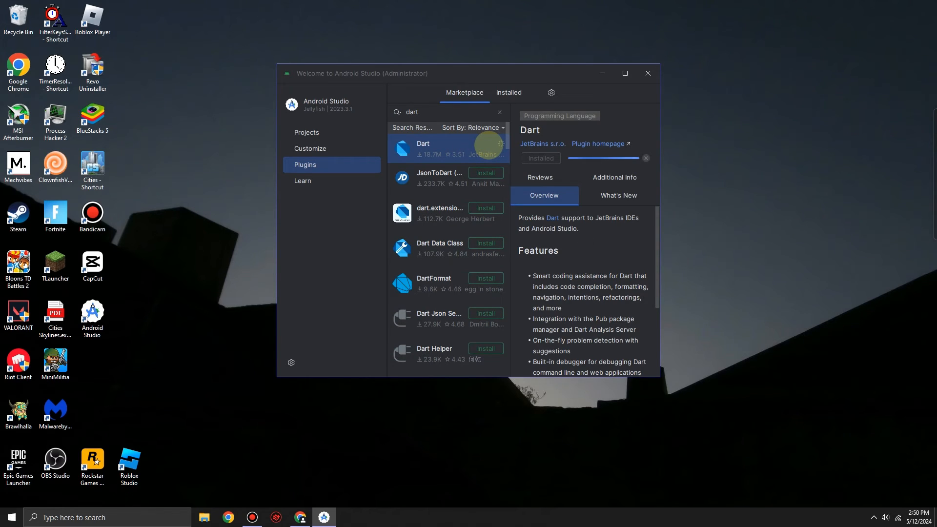
Review the unfiltered list of installed plugins and restart Android Studio to apply the plugin changes
click(509, 92)
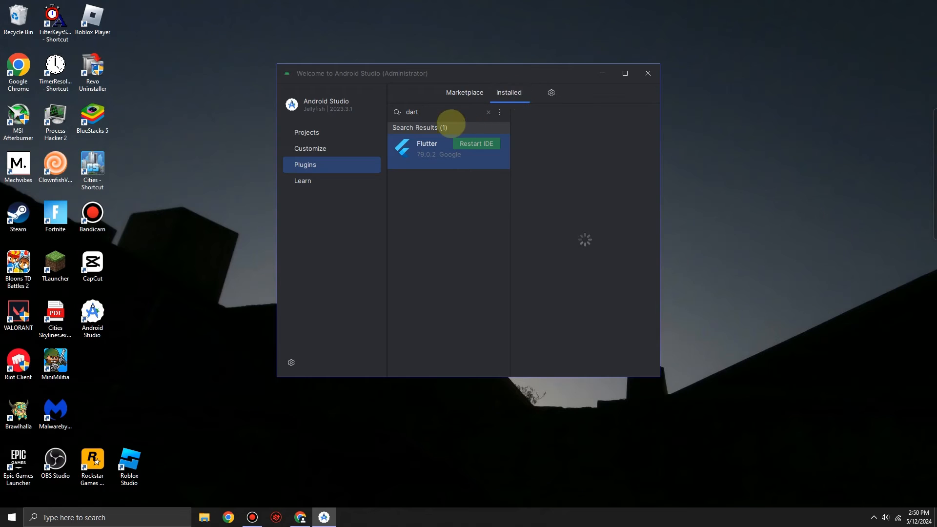
click(488, 113)
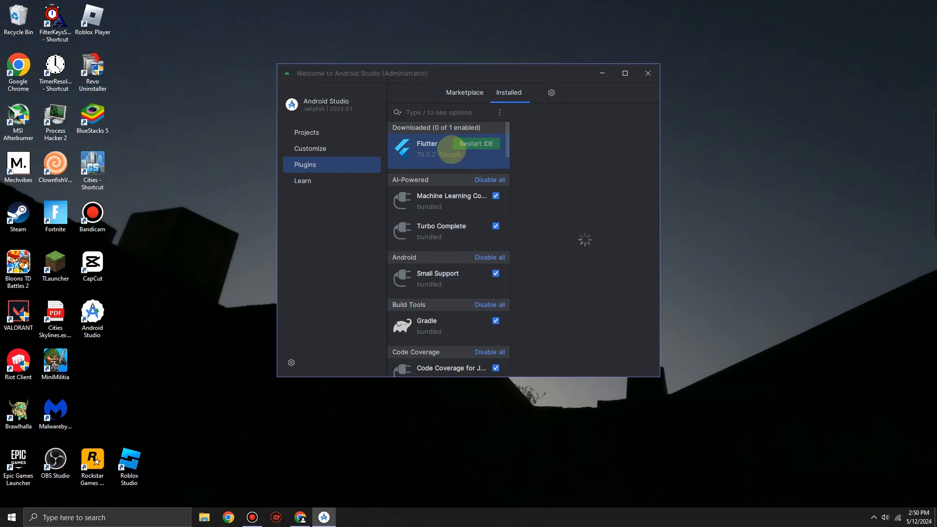
scroll(445, 170, down, 4)
scroll(443, 163, up, 4)
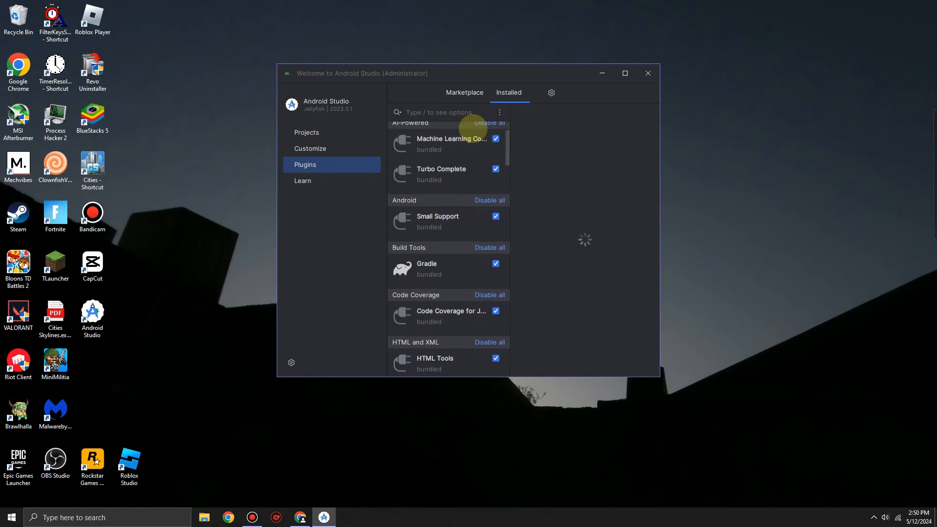
click(476, 144)
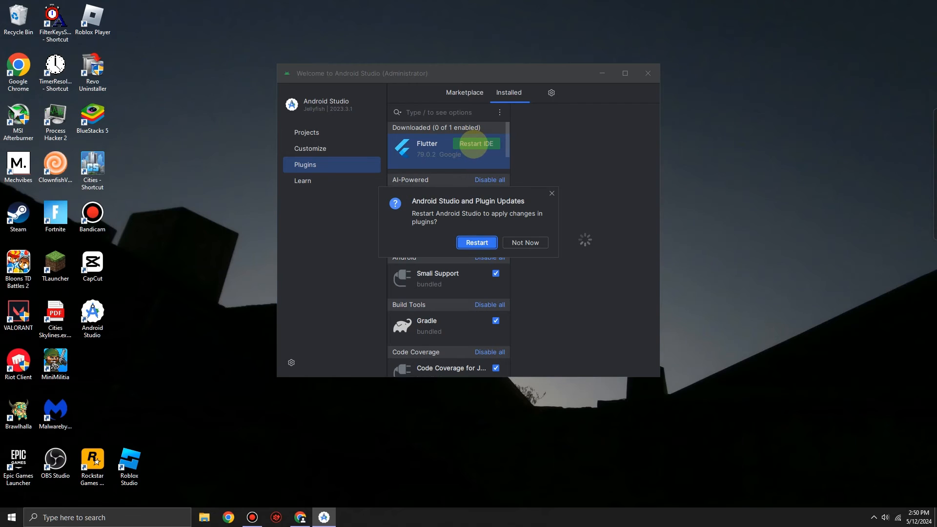
click(484, 242)
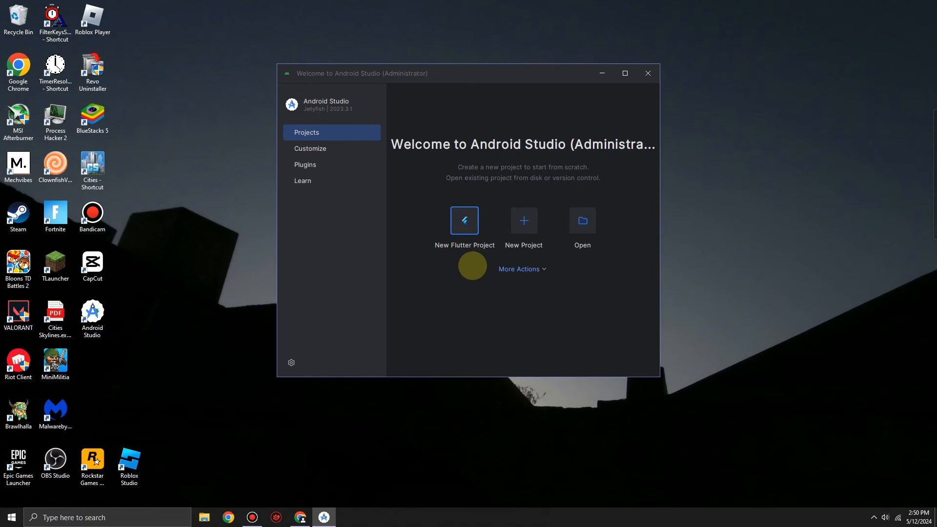
Start a new Flutter project and choose the Flutter generator as the project type
click(541, 269)
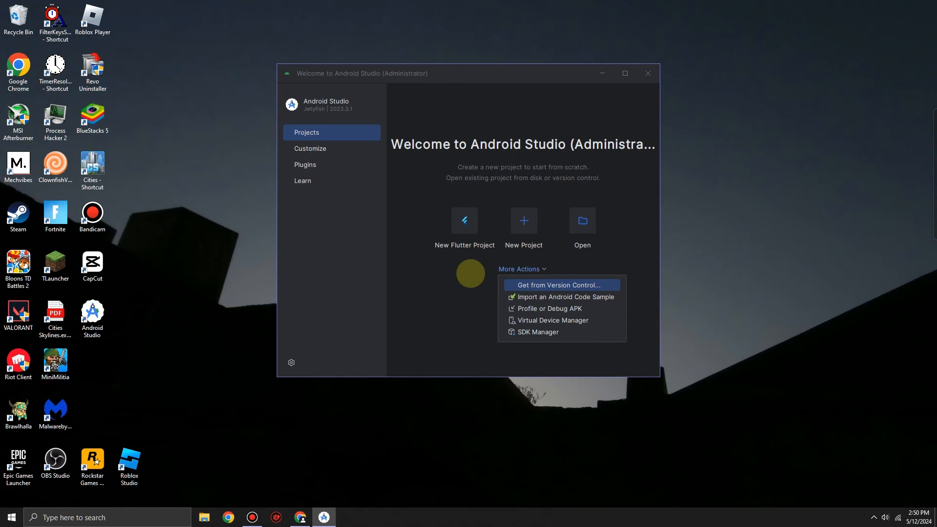
click(459, 275)
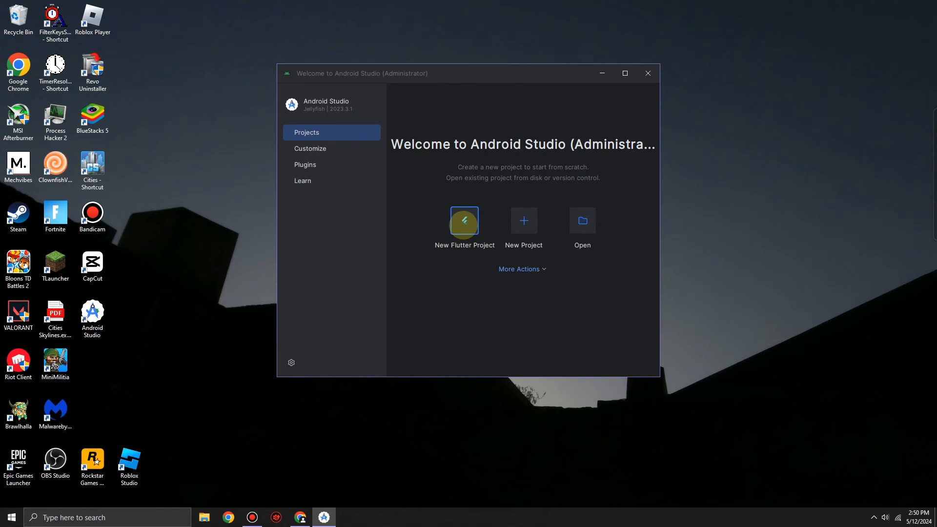
click(465, 223)
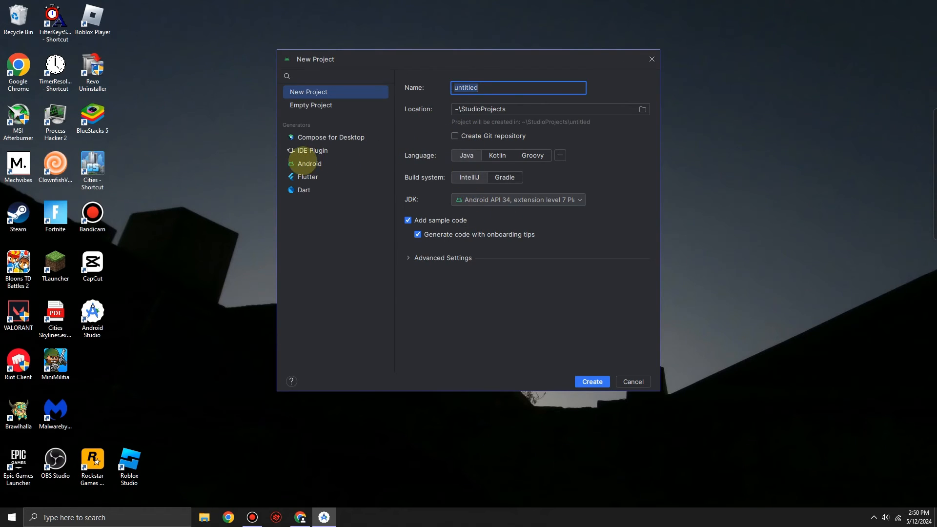
click(303, 188)
click(306, 165)
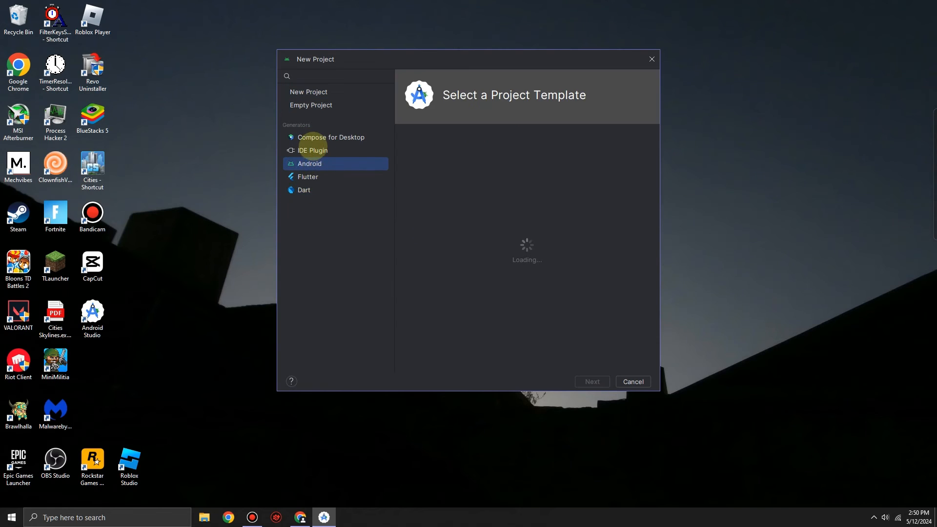
click(313, 139)
click(311, 176)
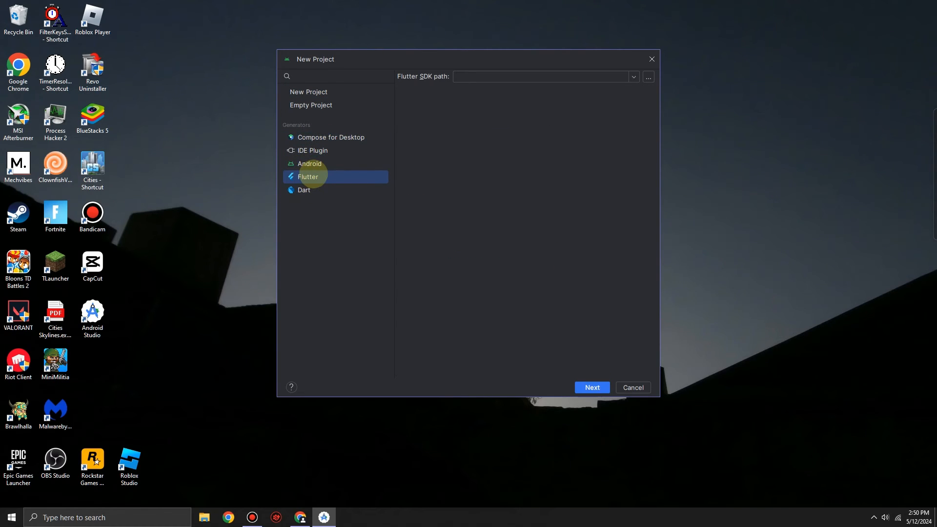
Set the Flutter SDK path to the C:\flutter folder and continue to the project details
click(470, 77)
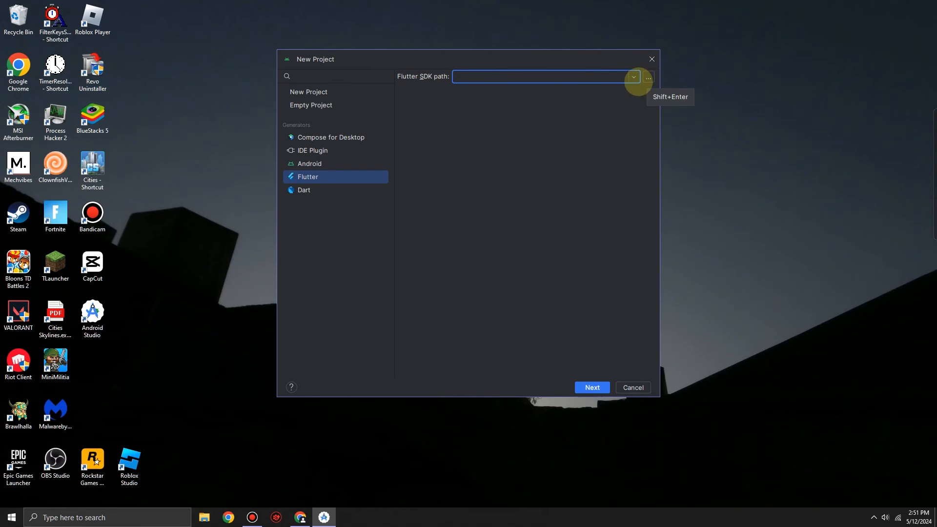
click(649, 76)
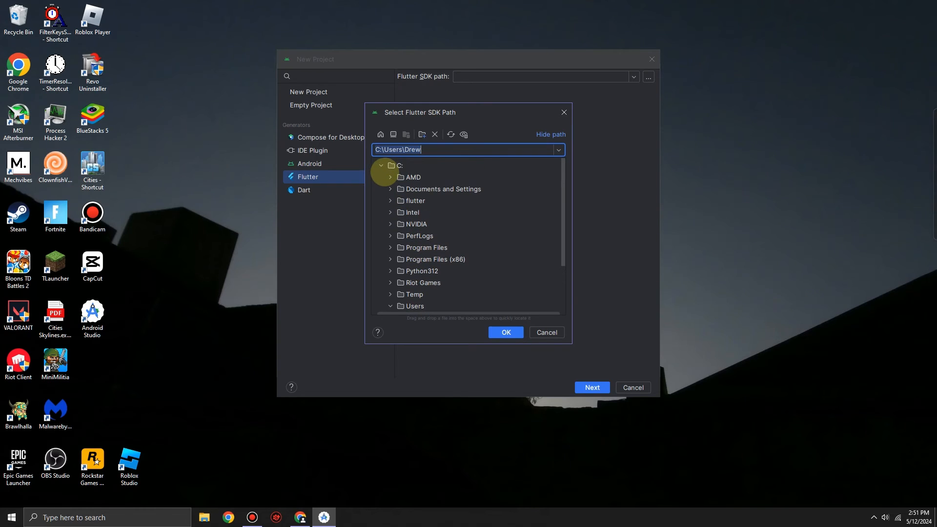
click(382, 166)
double_click(400, 165)
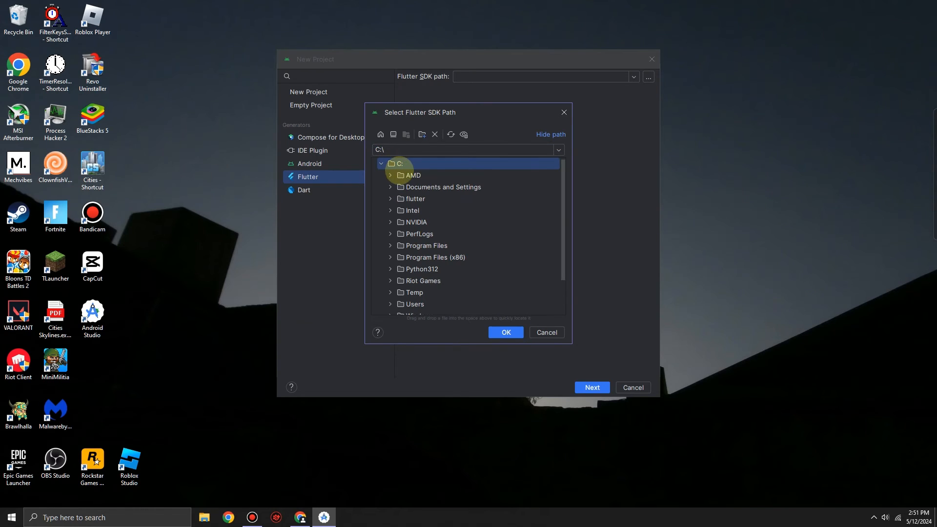
click(391, 199)
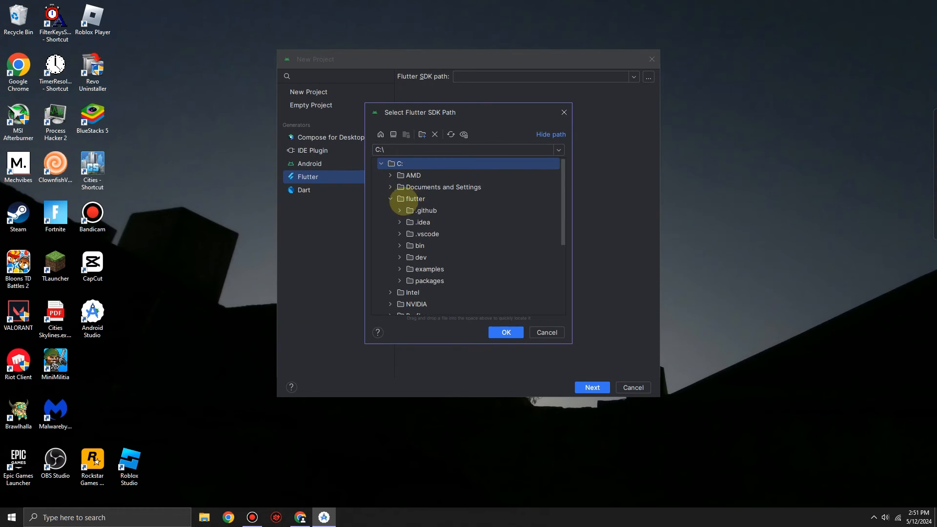
click(391, 198)
double_click(415, 199)
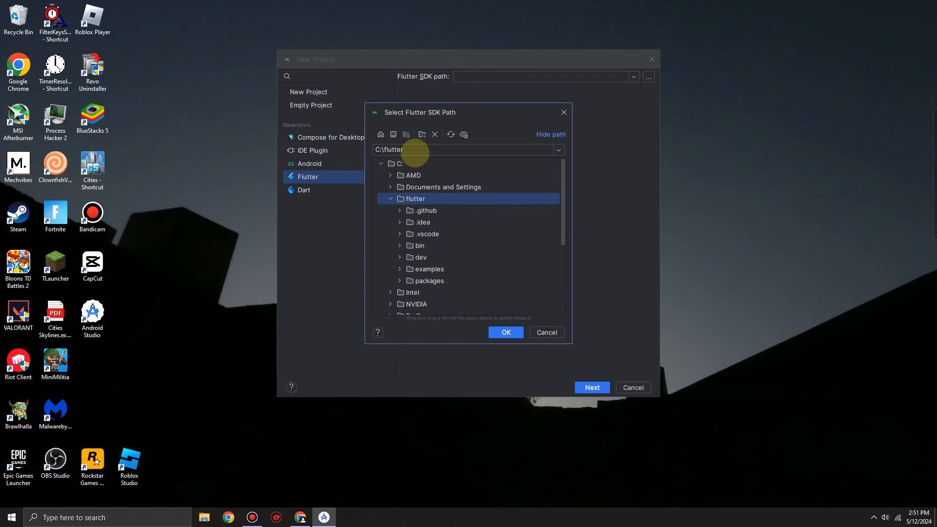
click(413, 149)
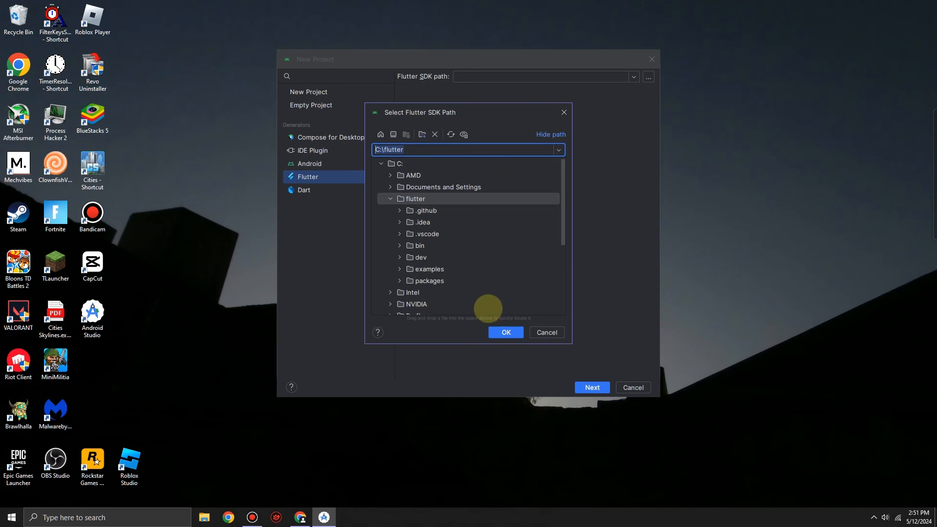
click(506, 333)
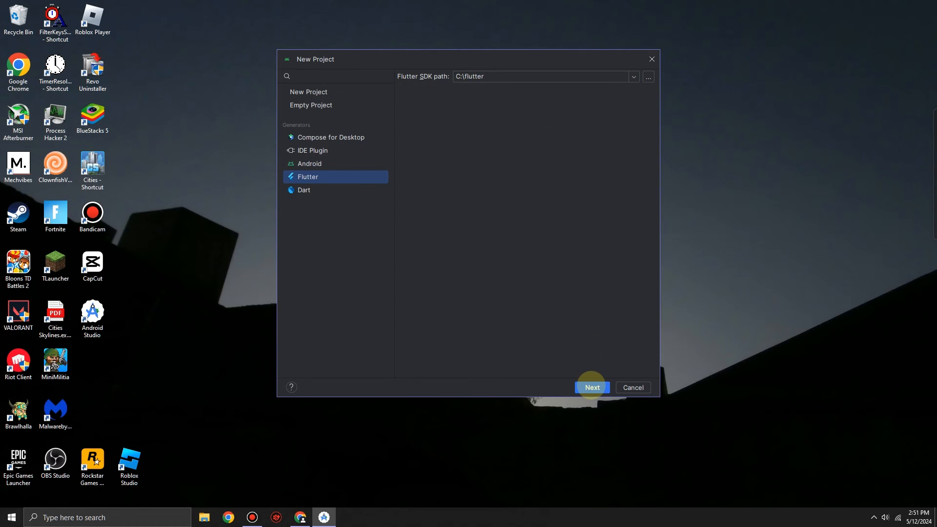
click(592, 387)
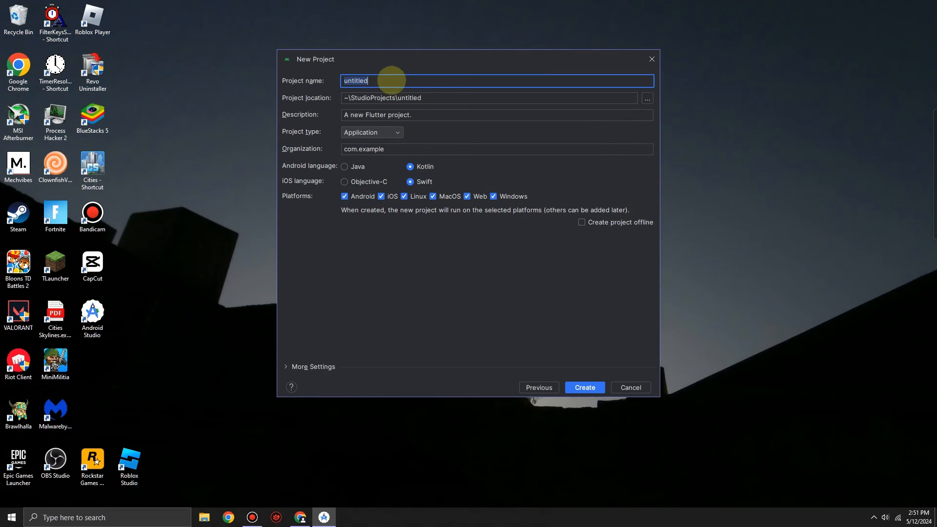
Name the project my_first_project and create a folder named Flutter Projects on drive E: as its location
text(my_first_project)
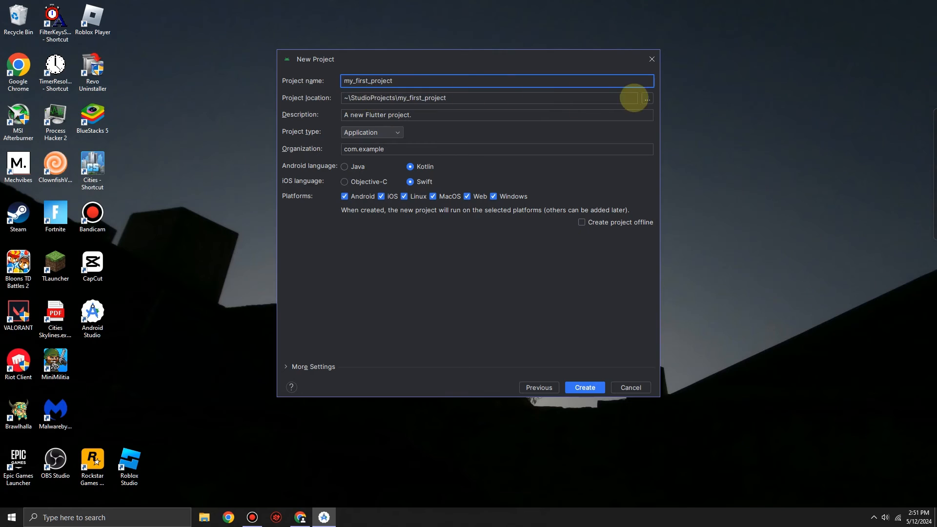
click(647, 98)
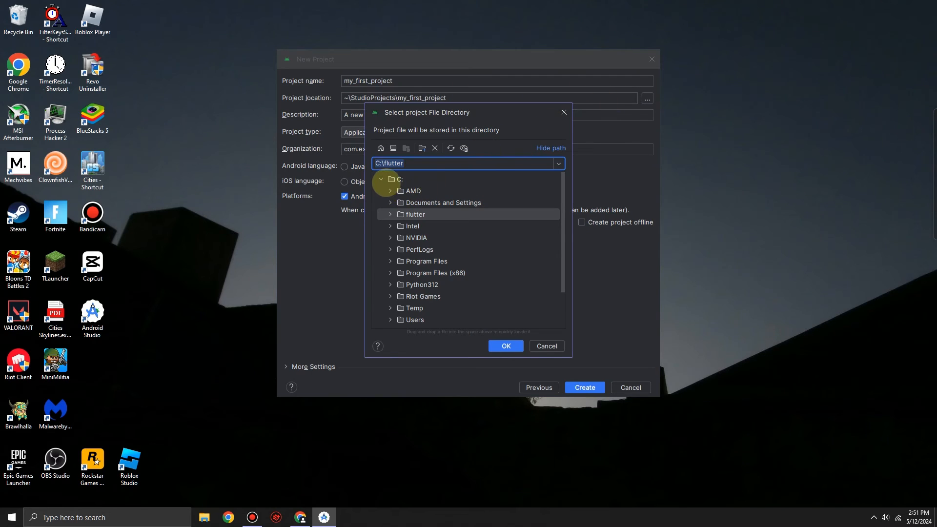
click(382, 179)
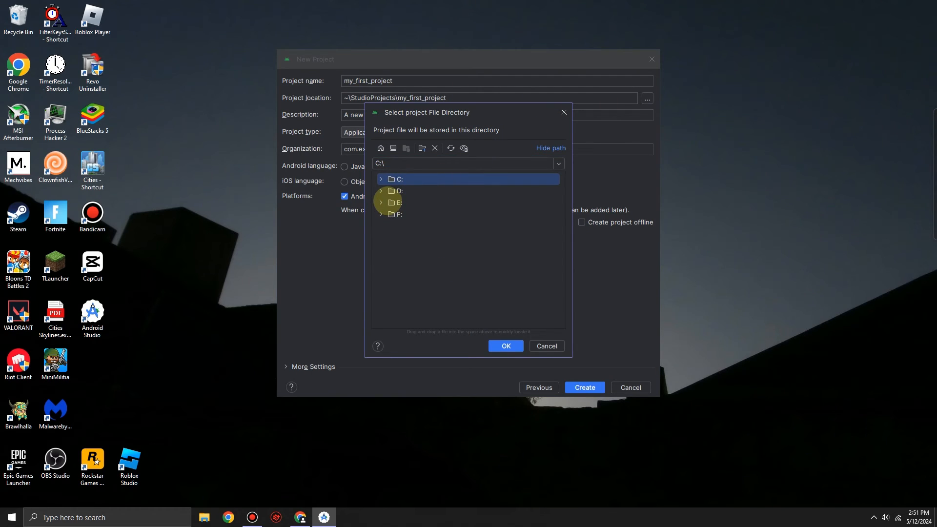
double_click(390, 202)
right_click(407, 195)
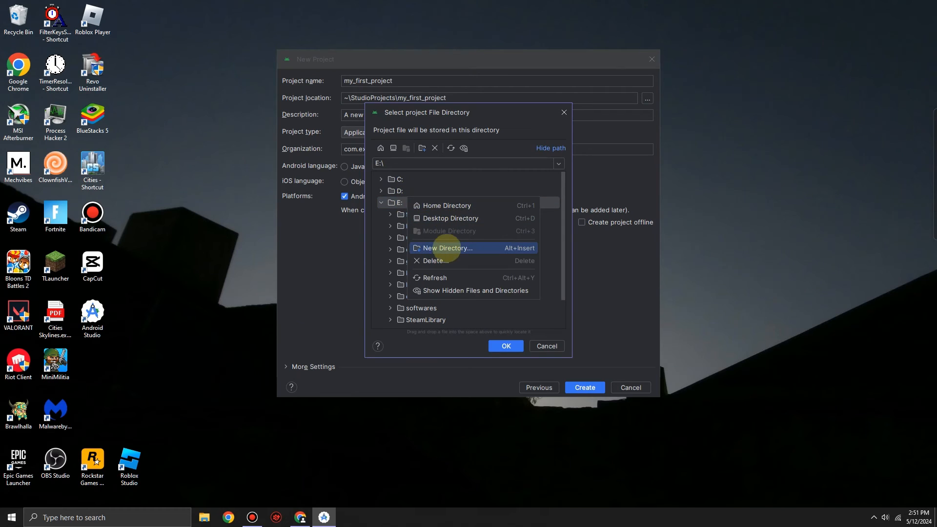
click(433, 248)
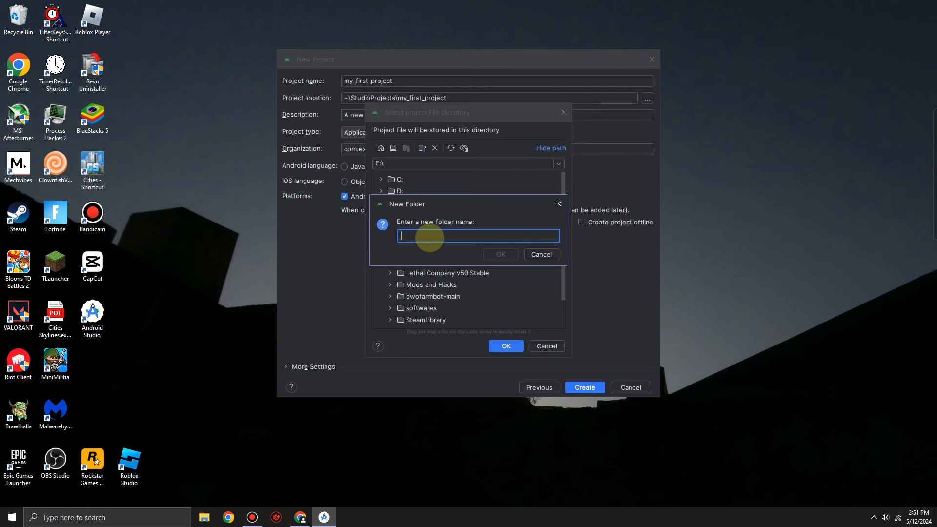
text(Flutter Projects)
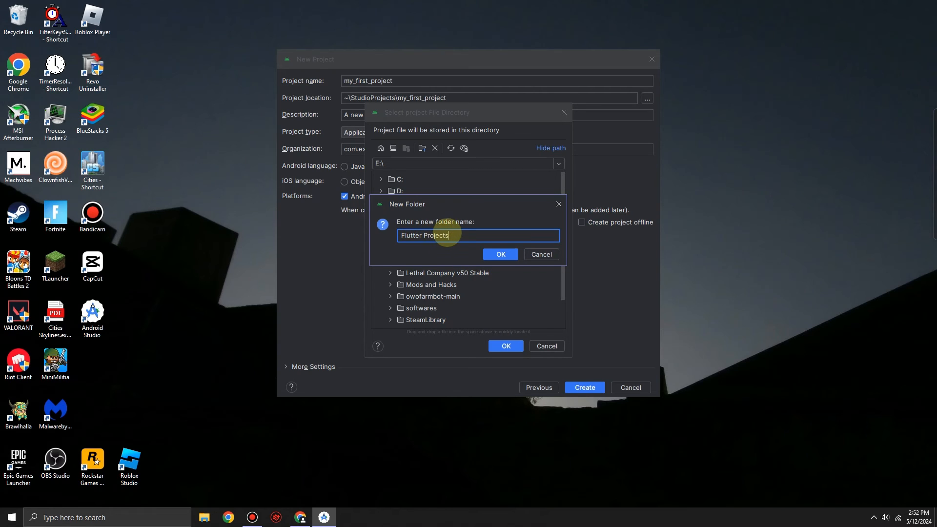
drag(454, 234, 388, 235)
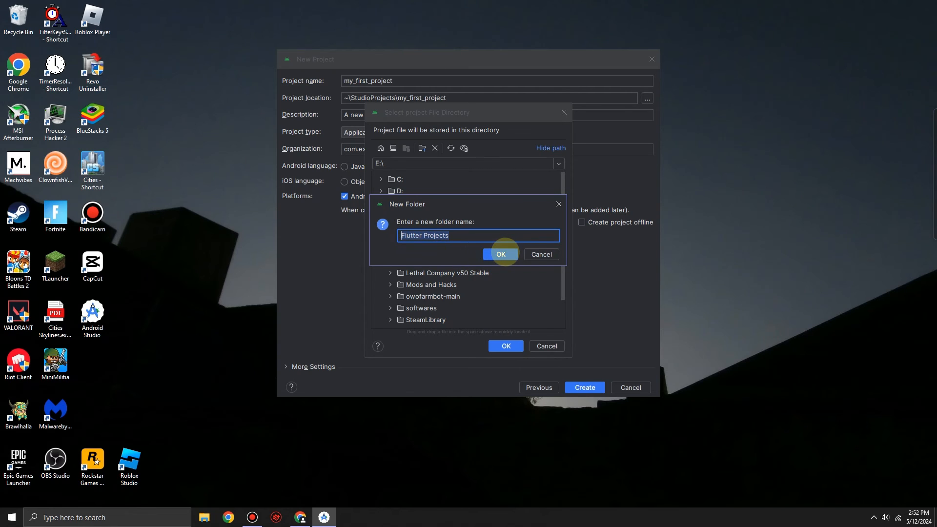
click(501, 253)
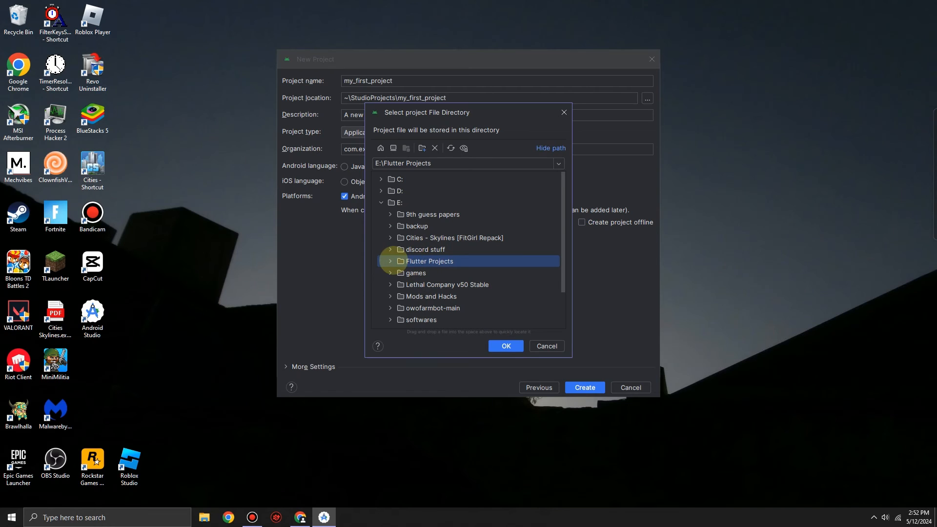
click(506, 346)
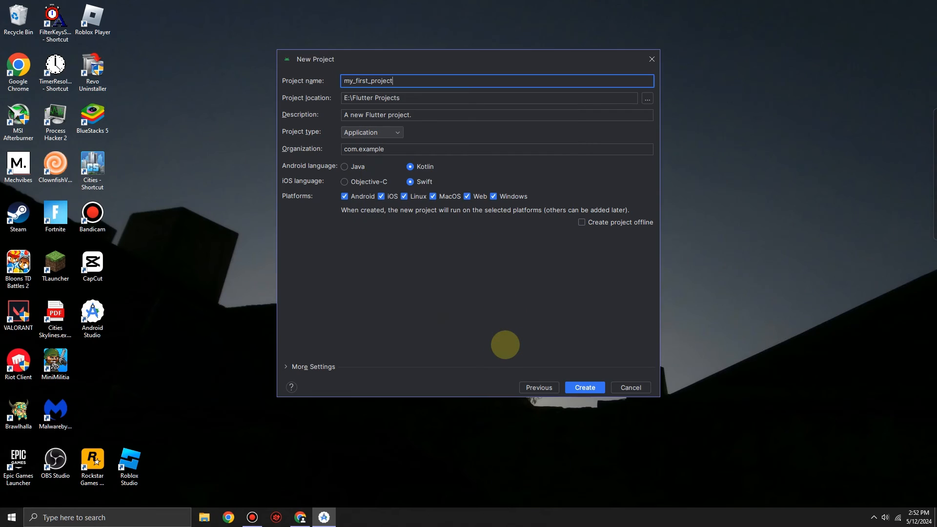
Create a my_first_project folder inside E:\Flutter Projects and set it as the project location
click(648, 99)
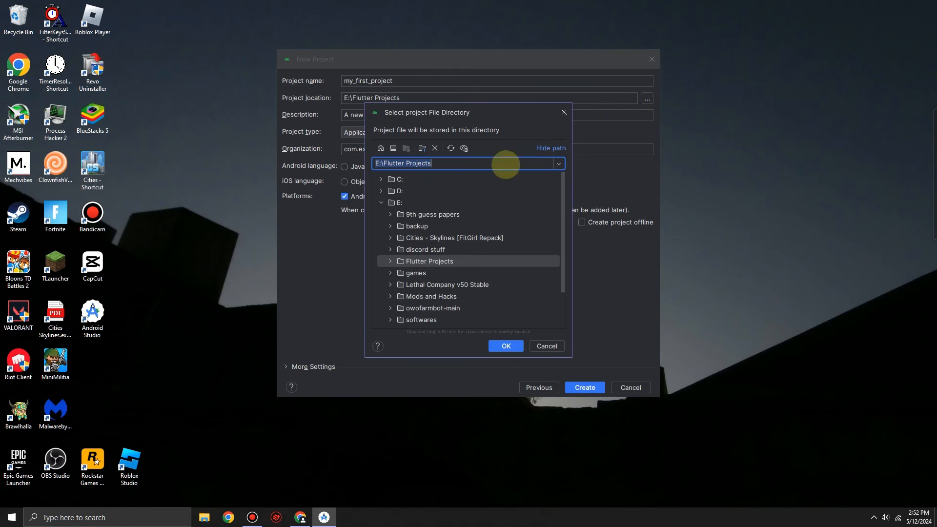
right_click(420, 259)
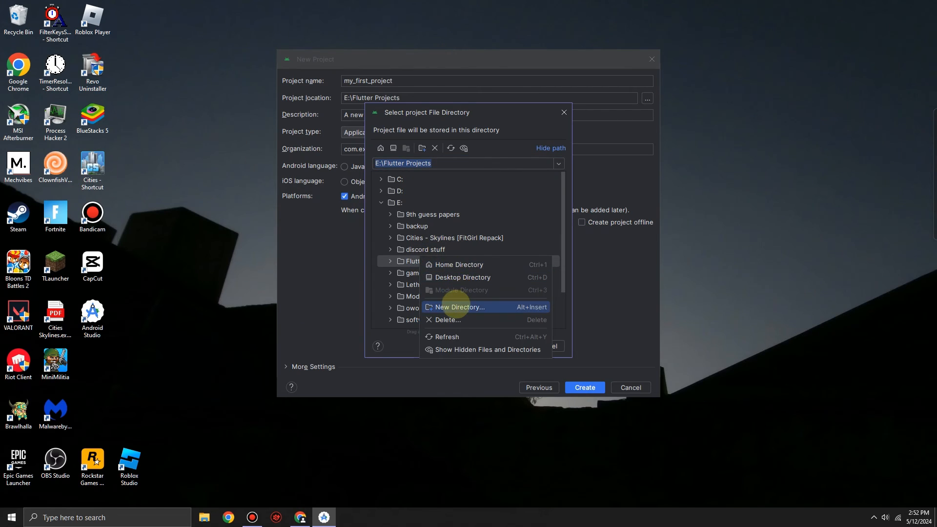
click(456, 307)
text(my_first_)
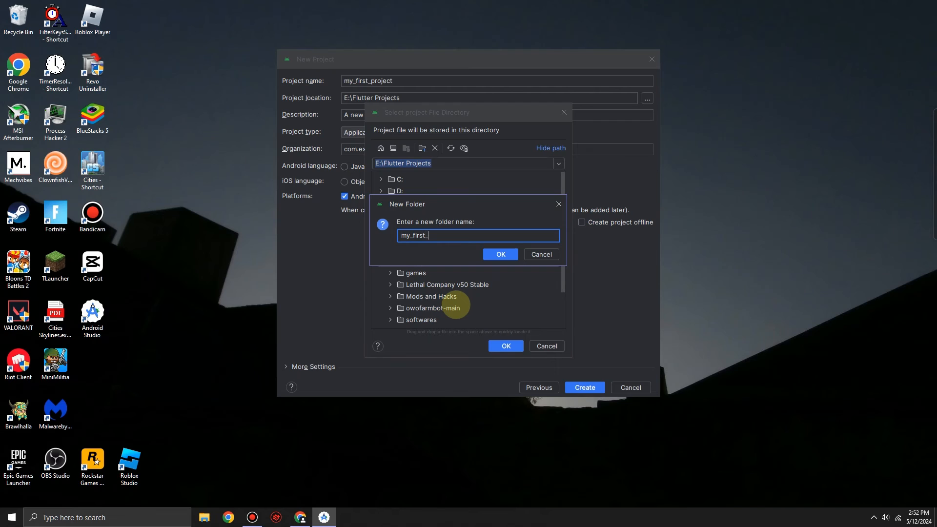
text(project)
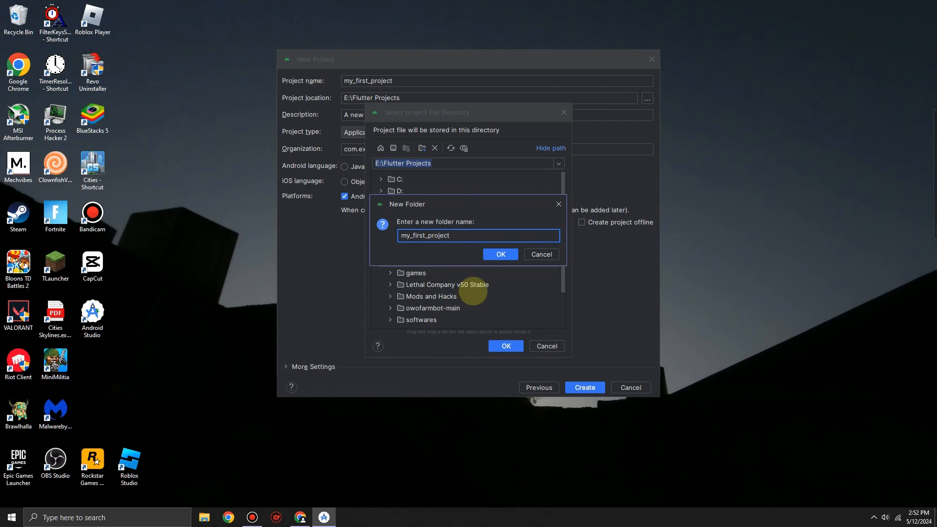
click(501, 254)
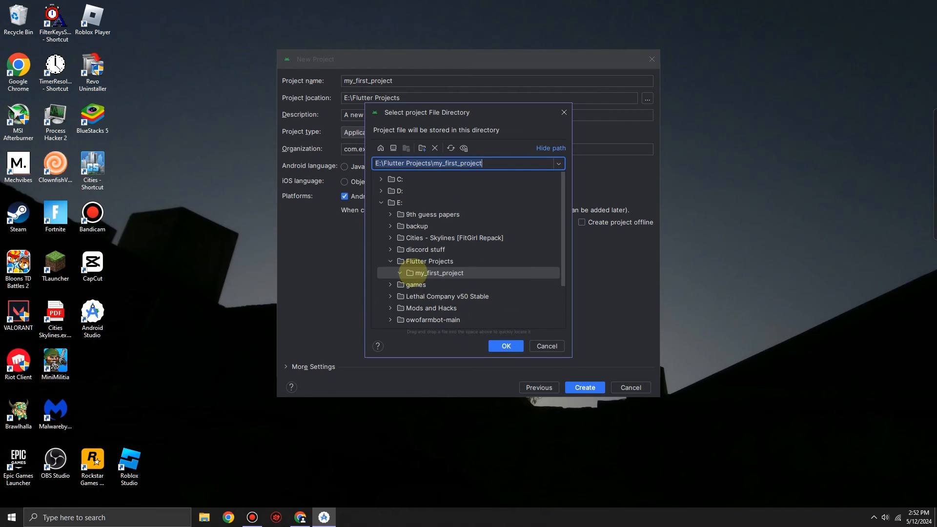
click(413, 272)
click(496, 343)
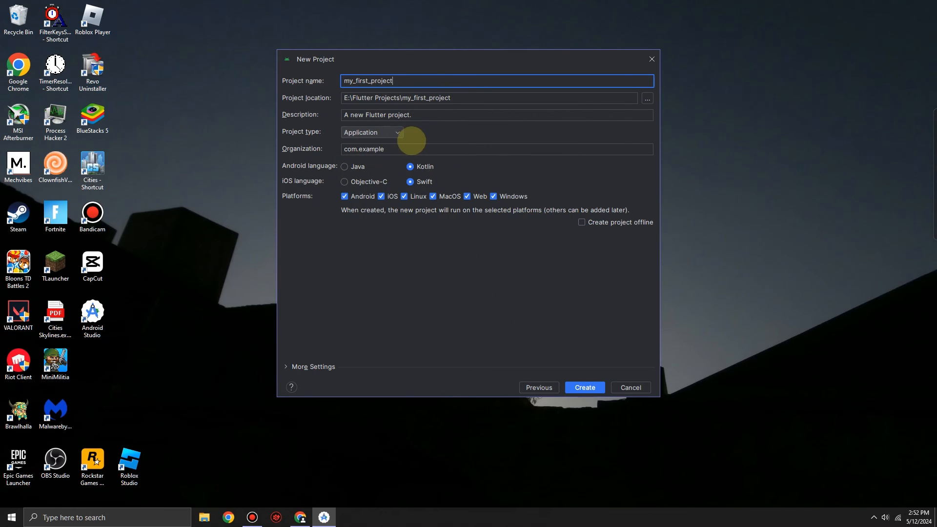
drag(398, 149, 325, 149)
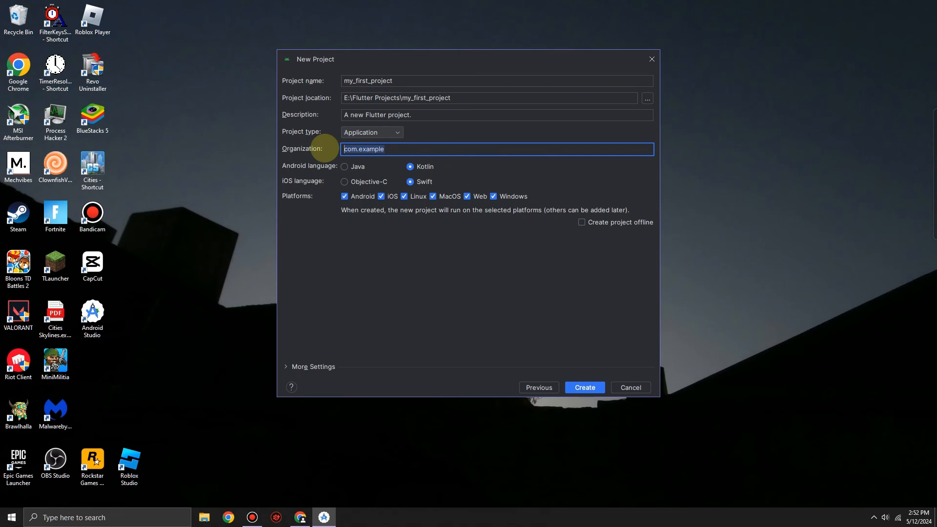
click(410, 152)
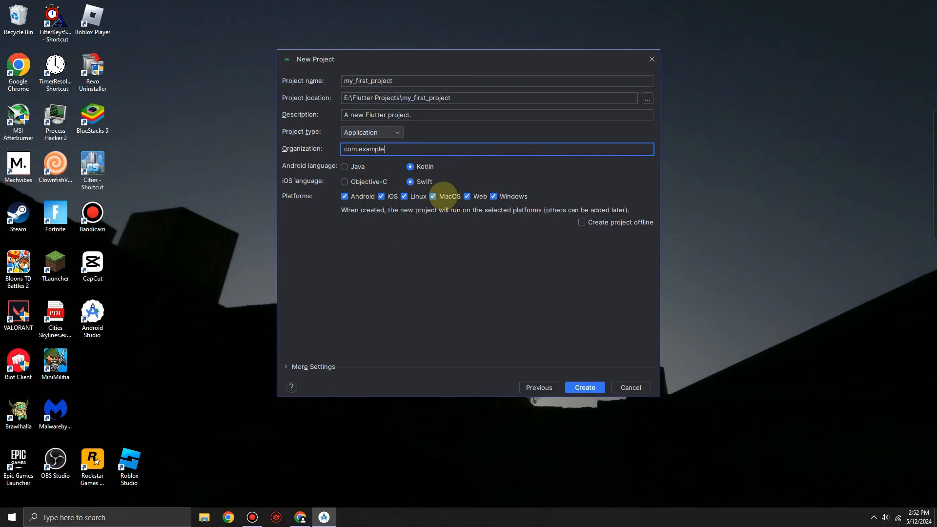
click(382, 196)
click(433, 196)
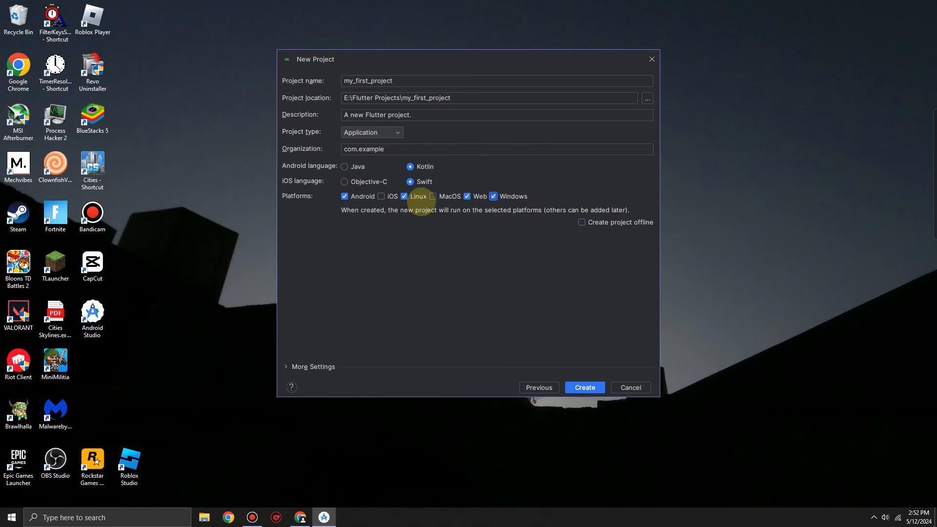
click(381, 196)
click(433, 196)
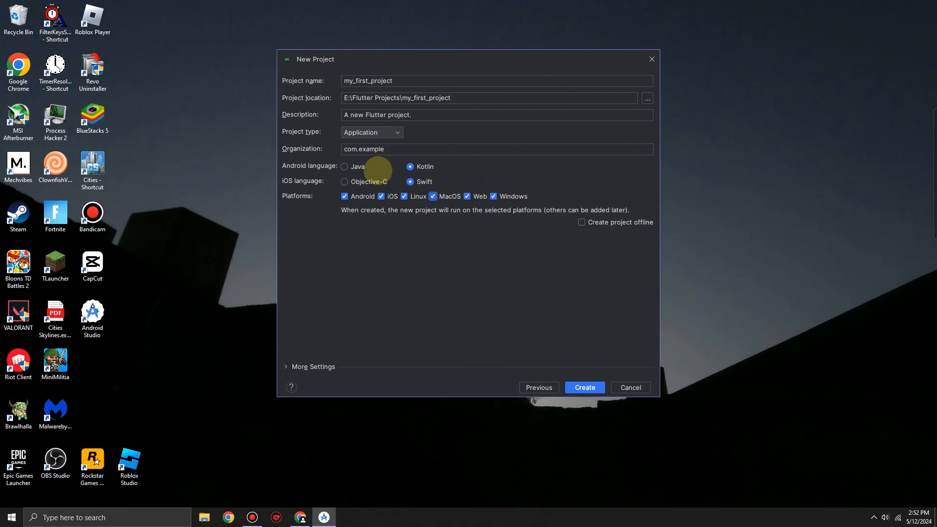
Select Kotlin as the Android language and try to create the Flutter project
click(361, 169)
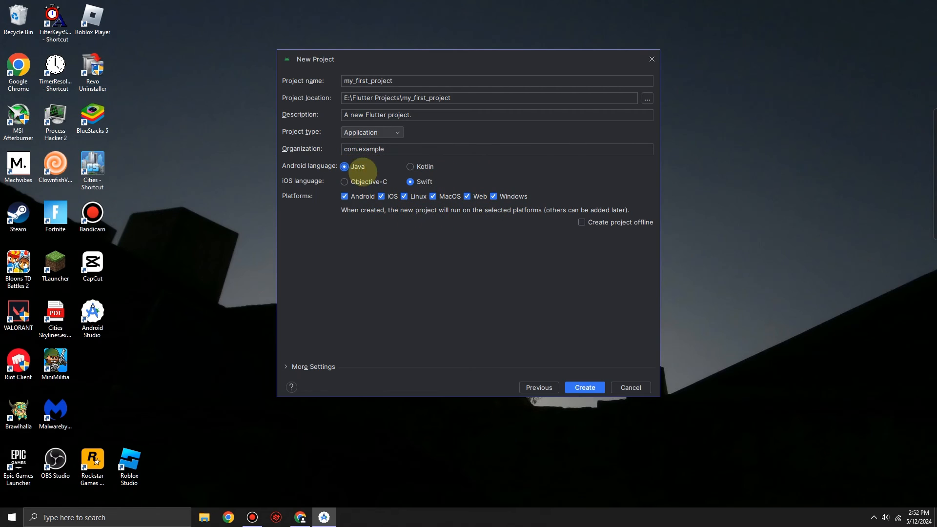
click(415, 170)
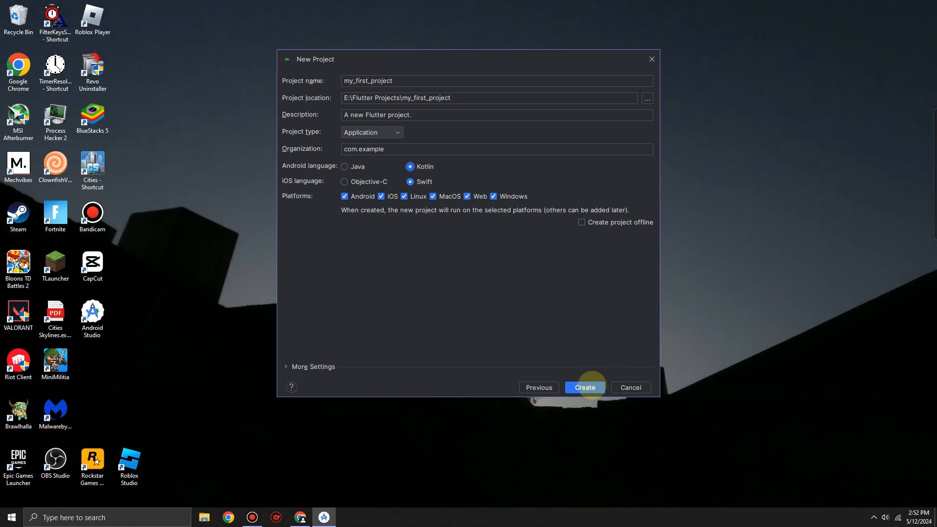
click(585, 387)
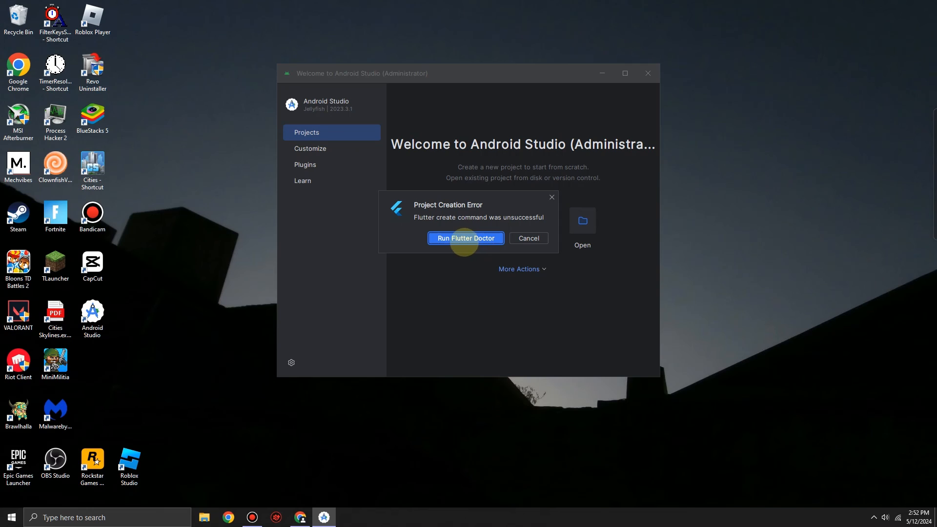
Run Flutter Doctor for the failed project creation and switch the my_first_project file tree to the Project view
click(463, 238)
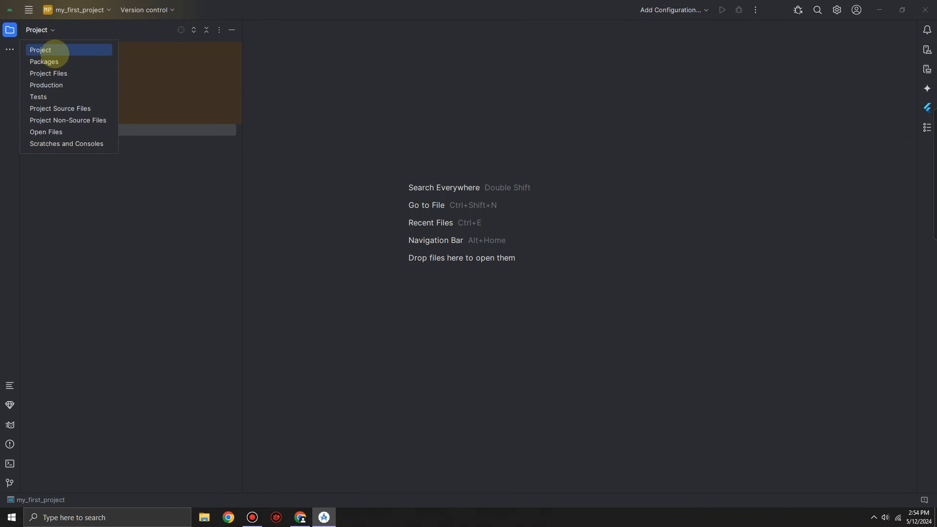
click(49, 49)
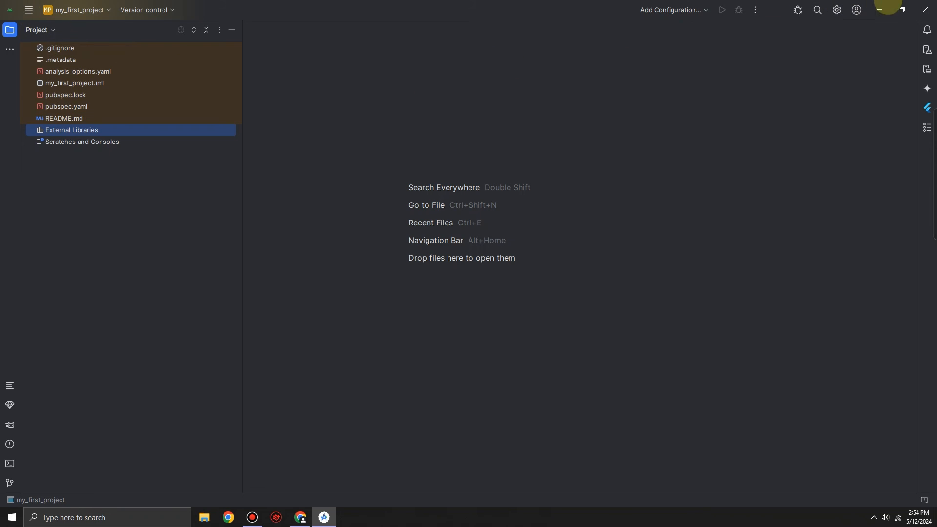
Exit Android Studio, confirm the exit, and relaunch it from the desktop to reload my_first_project
click(925, 10)
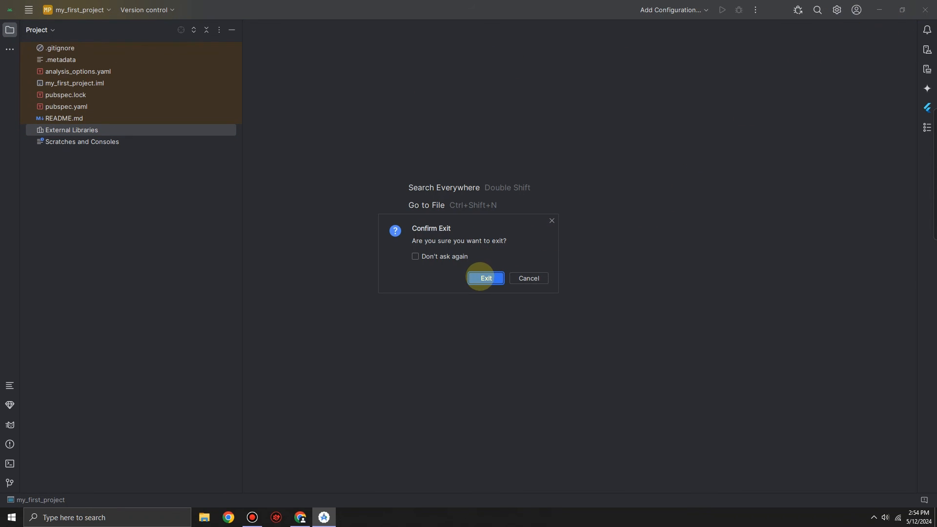
click(483, 277)
double_click(93, 316)
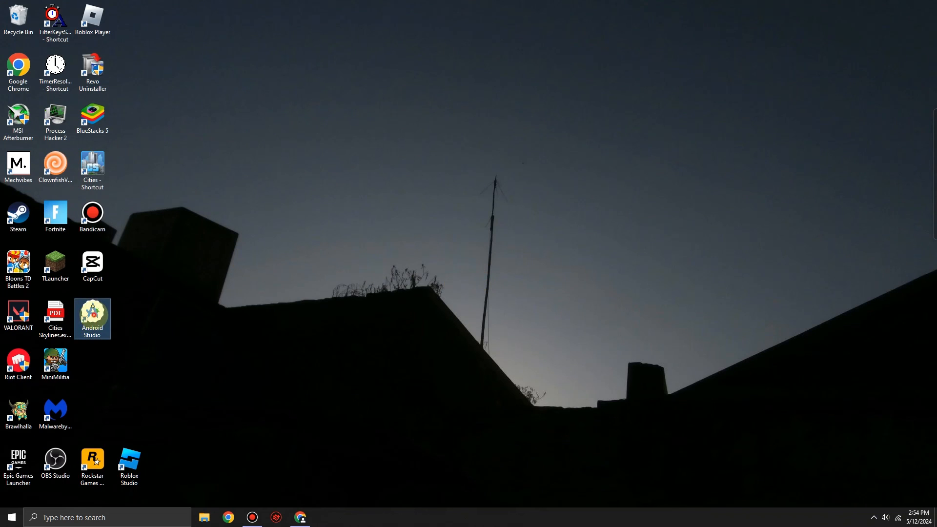
click(399, 323)
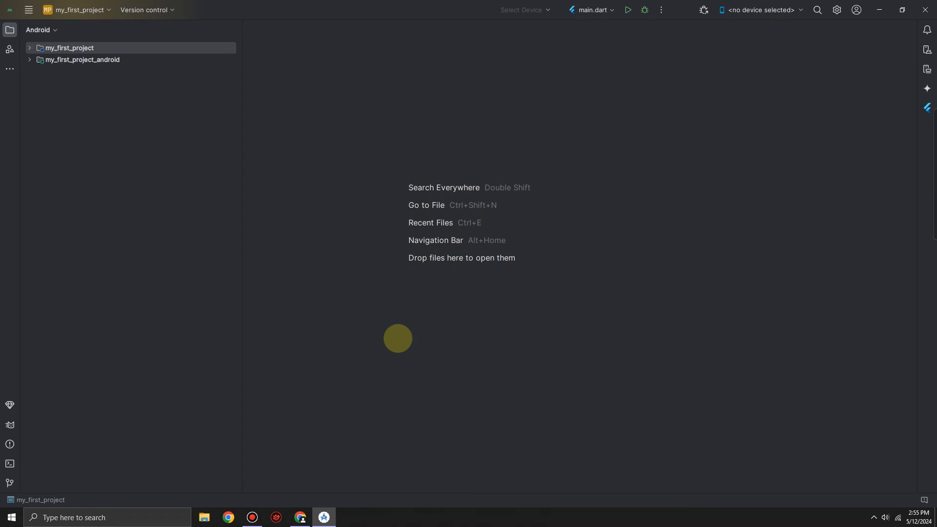
Switch the file tree to the Project view and open main.dart from the lib folder of my_first_project
click(40, 30)
click(45, 45)
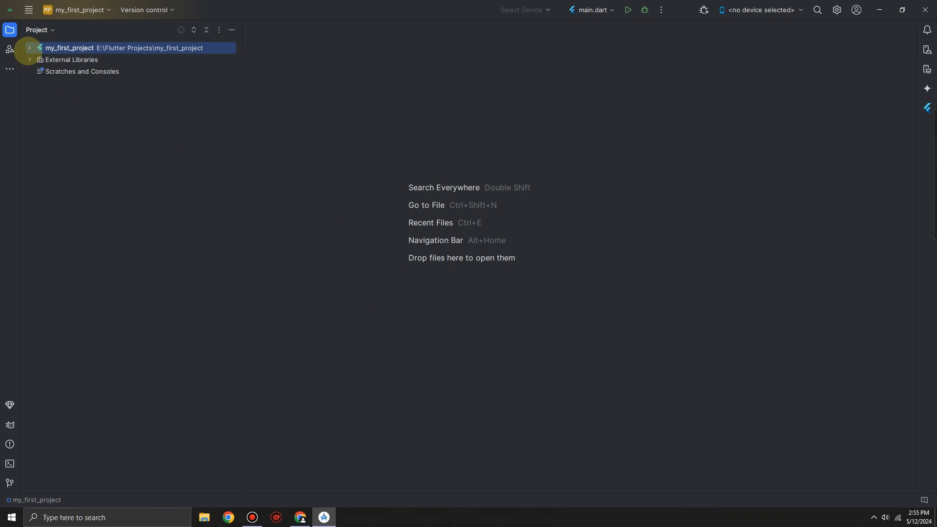
click(29, 47)
click(39, 107)
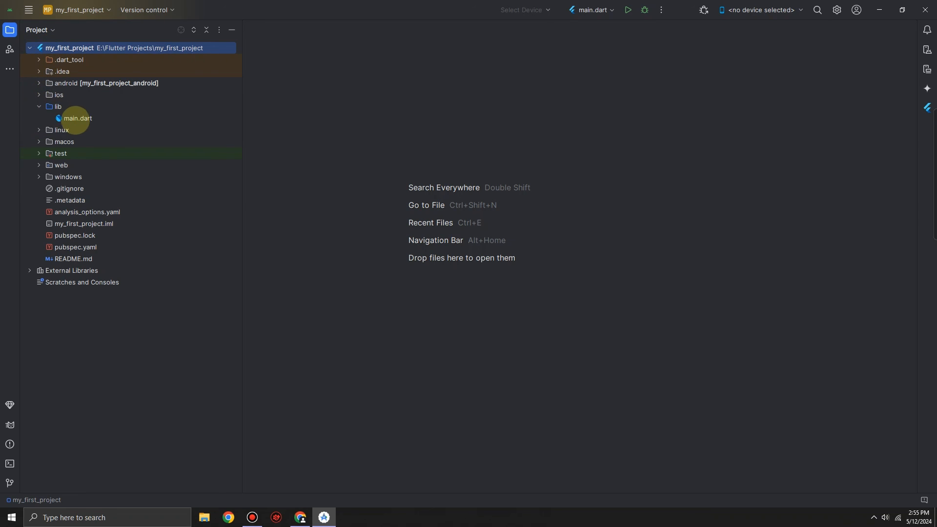
click(76, 119)
double_click(77, 119)
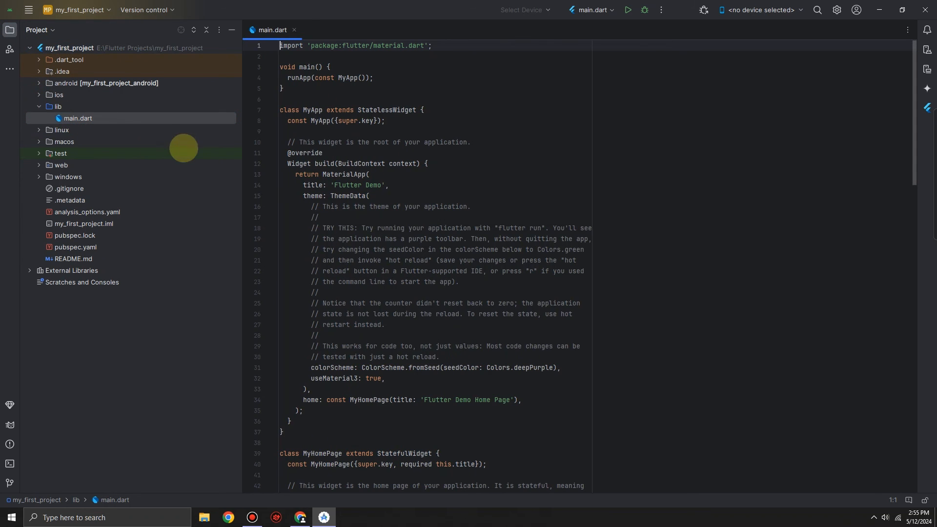
scroll(372, 240, down, 2)
scroll(372, 240, up, 2)
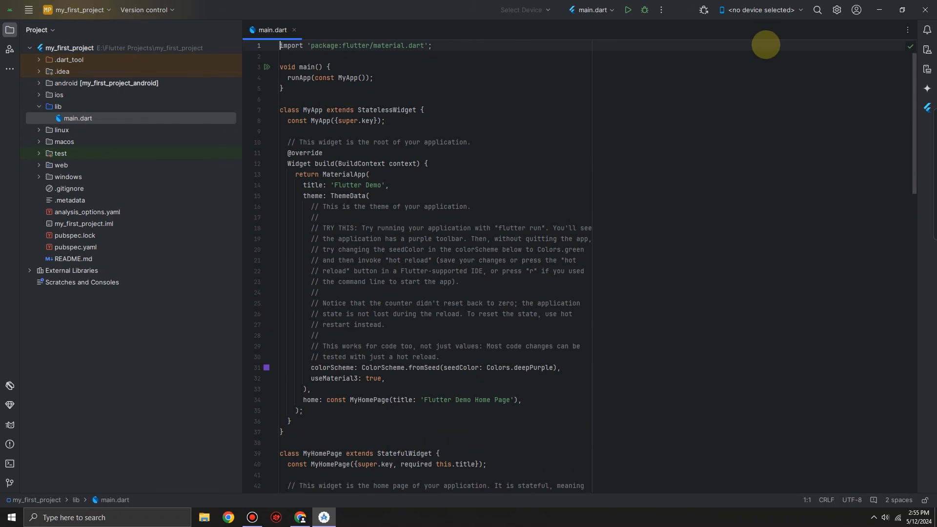
Launch the Pixel 3a API 34 virtual device, dismiss the feedback survey notice and show the running background processes
click(761, 10)
click(781, 10)
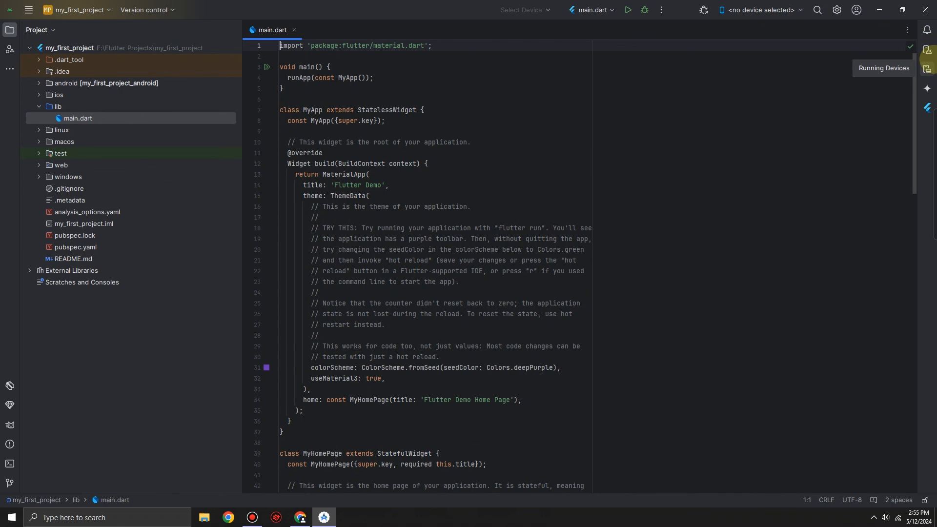
click(927, 49)
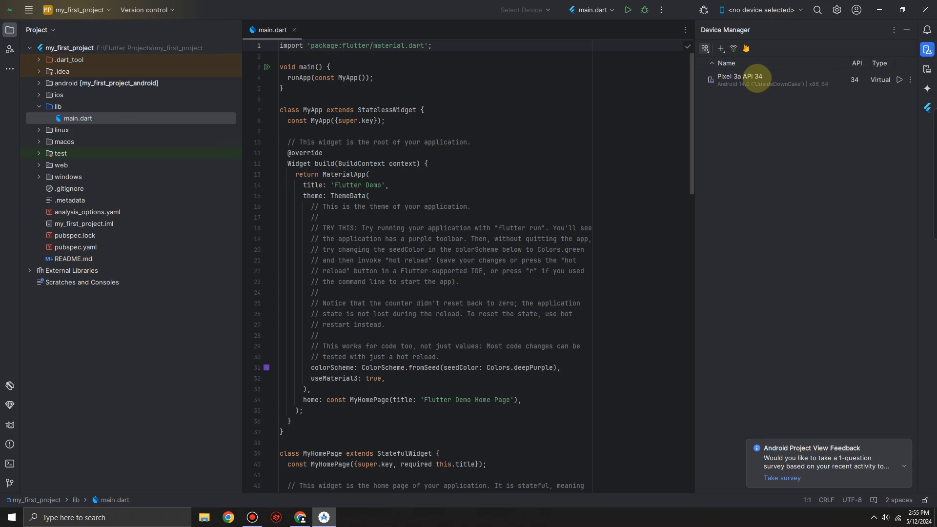
click(899, 79)
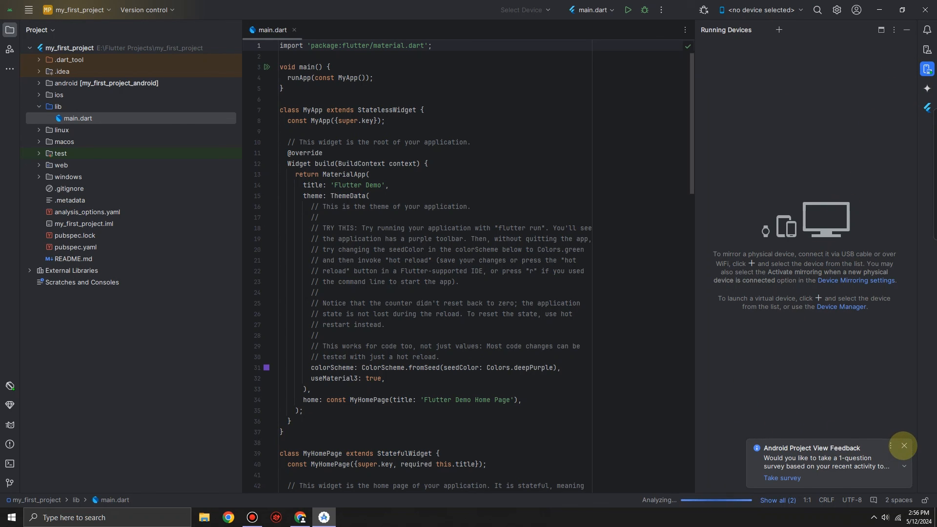
click(904, 445)
click(778, 500)
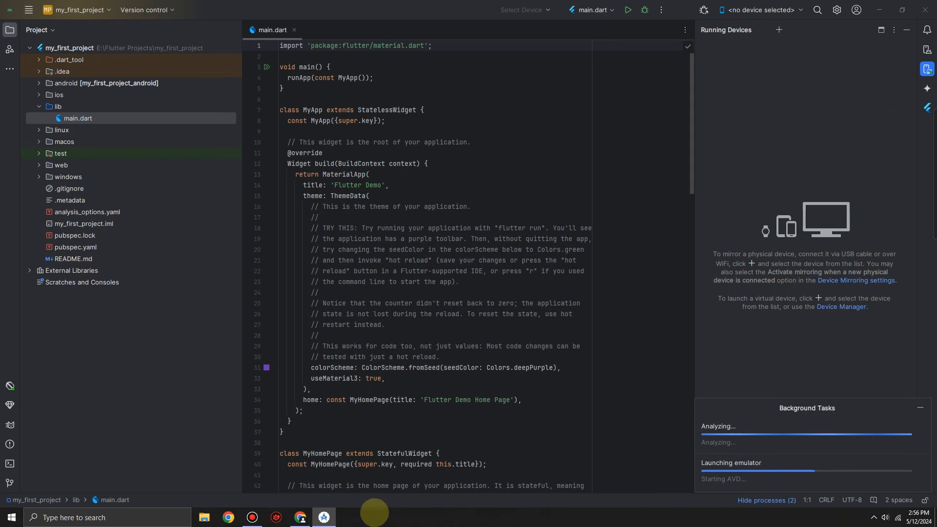
Allow netsimd to communicate through Windows Defender Firewall on public networks
click(253, 518)
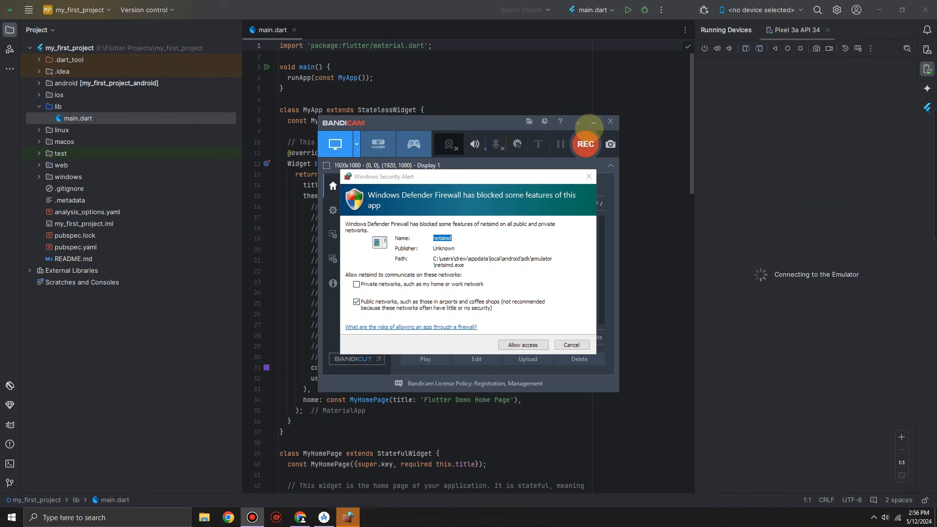
click(591, 123)
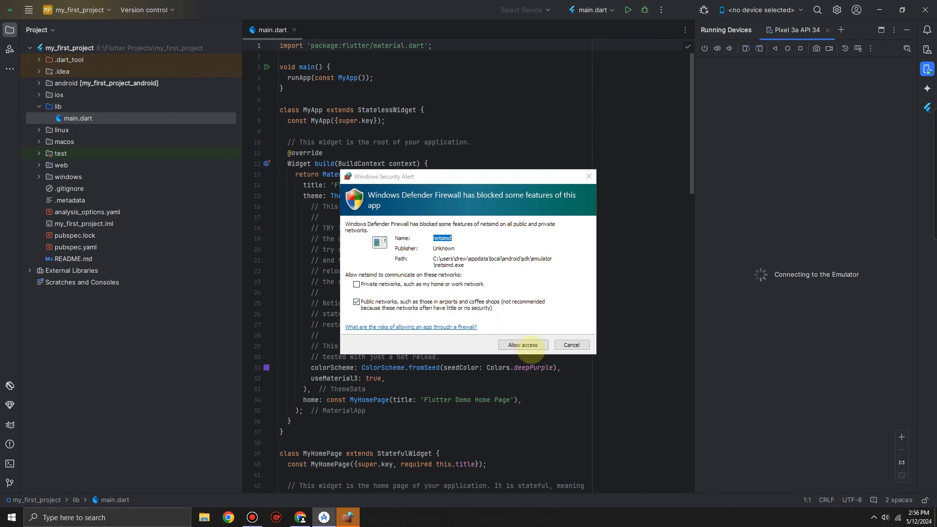
click(521, 345)
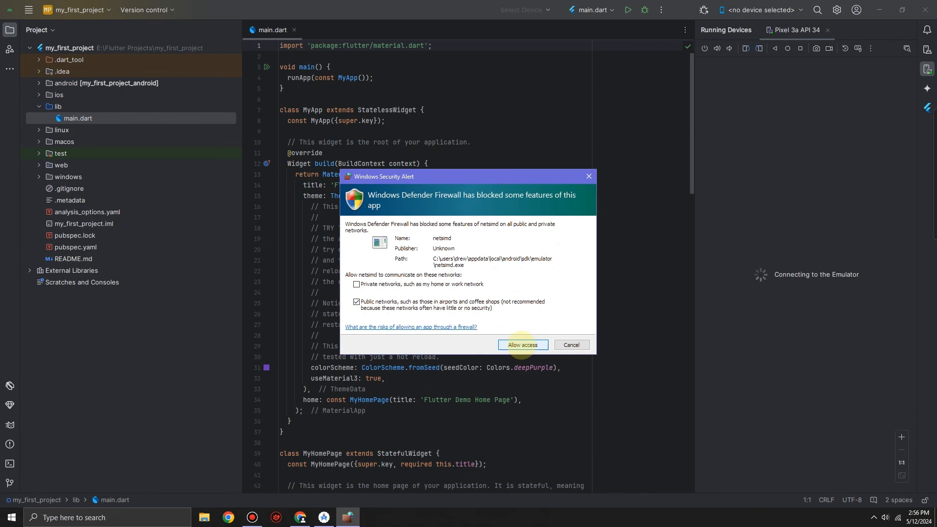
click(521, 345)
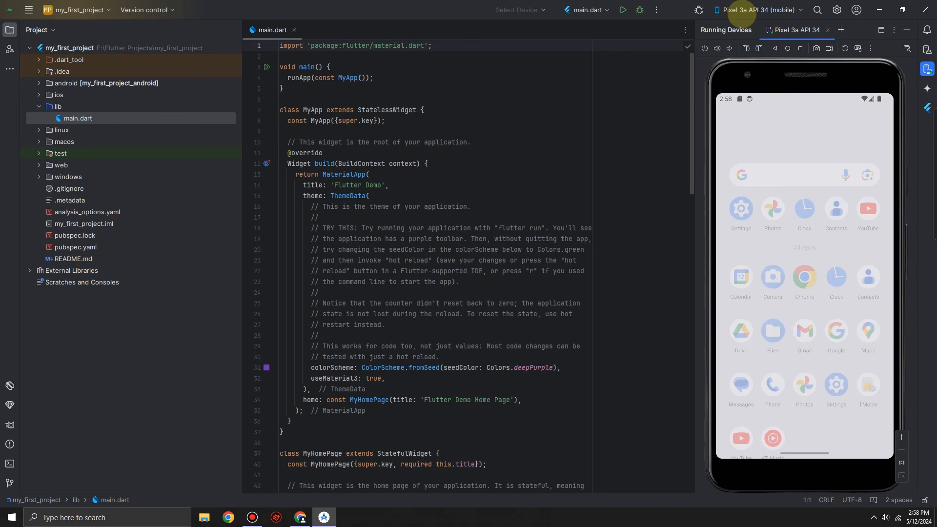
Keep Pixel 3a API 34 (mobile) as the target device and run main.dart on it
click(756, 11)
click(755, 10)
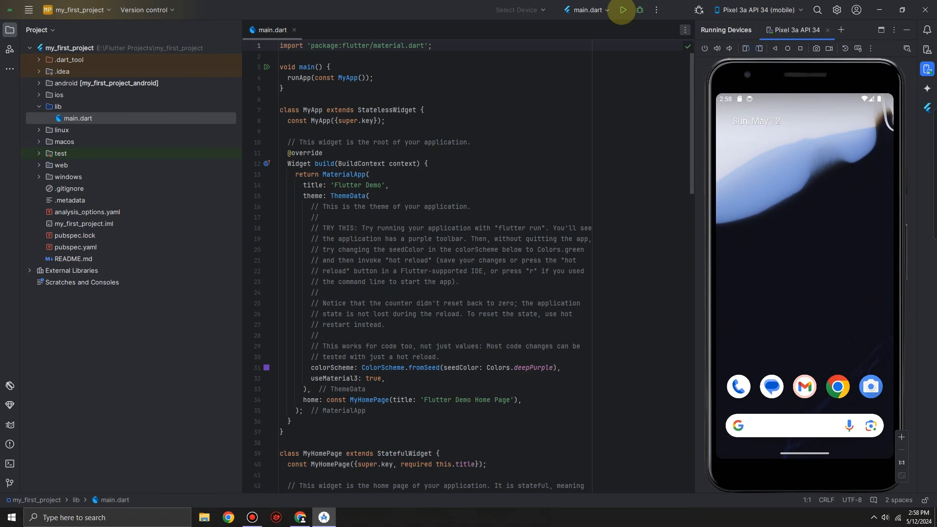
click(622, 11)
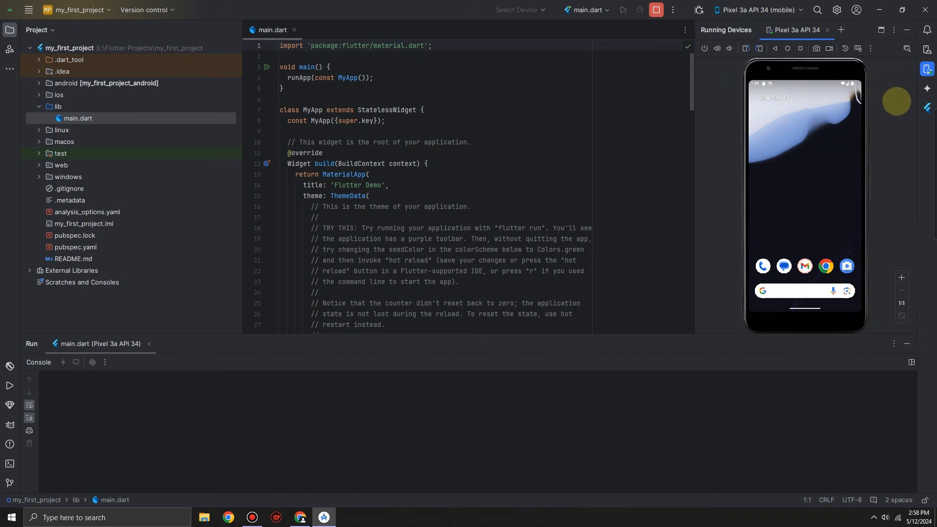